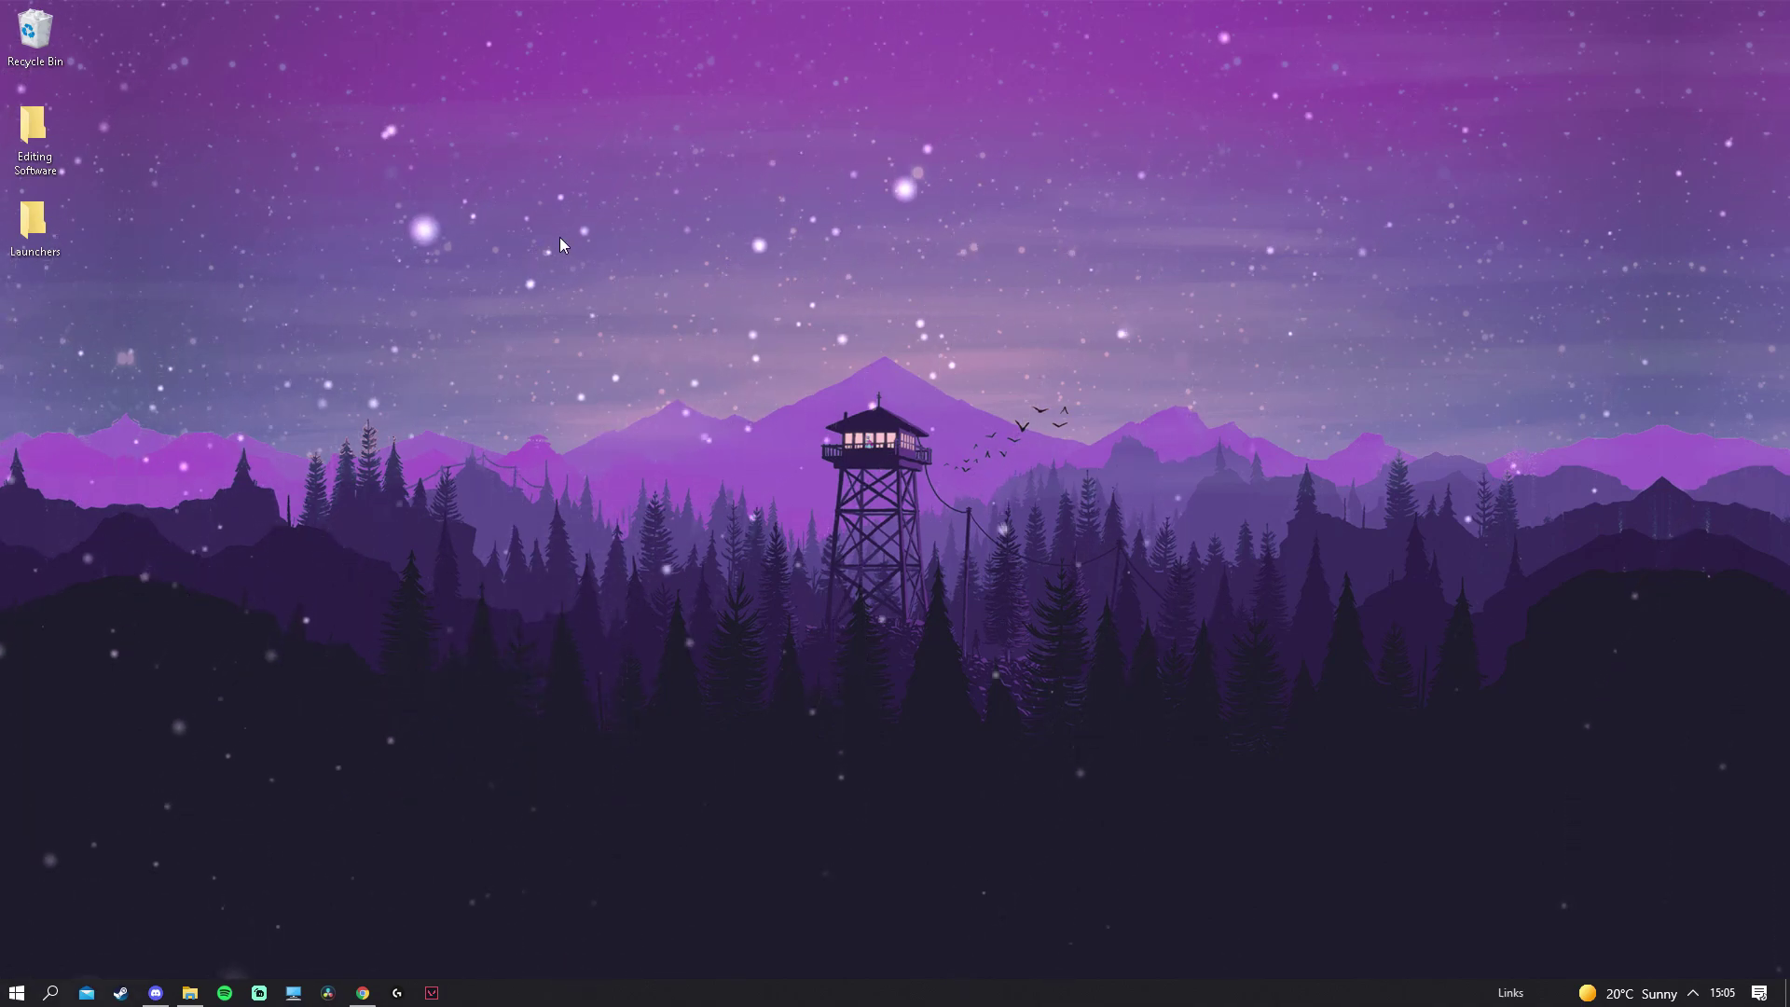
Open NVIDIA Control Panel from the desktop context menu, showing 1920 × 1080 at 144Hz
right_click(326, 240)
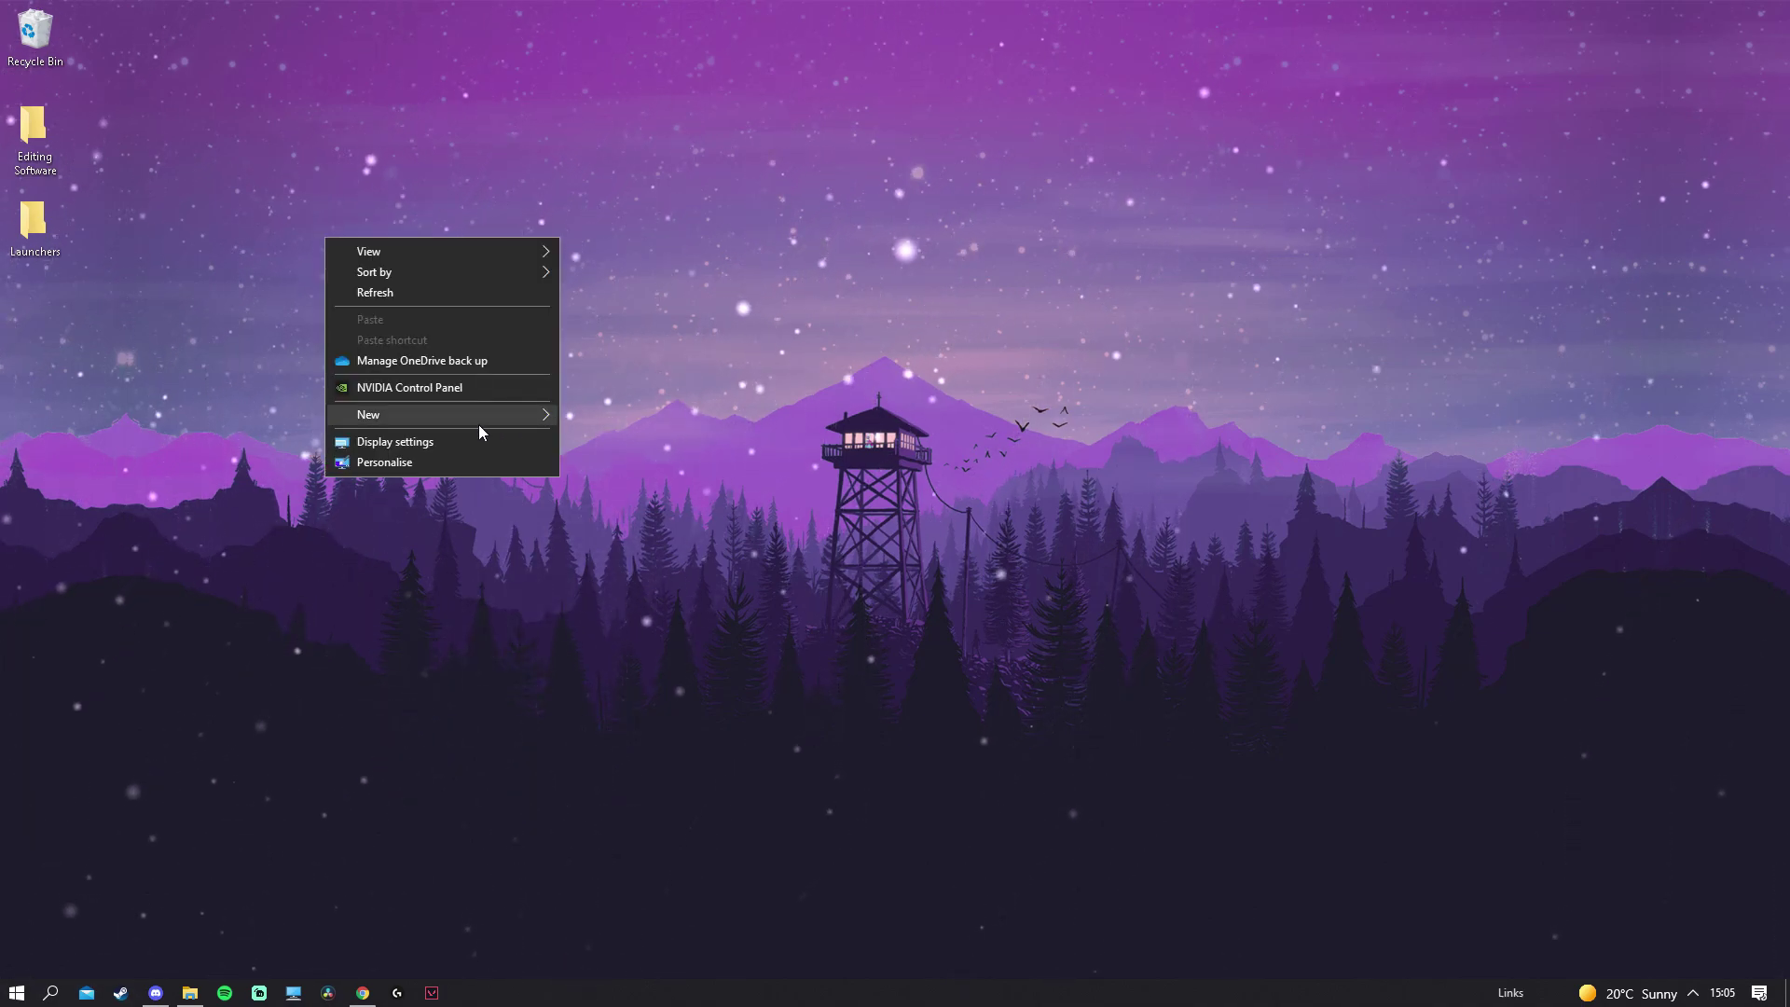
click(444, 391)
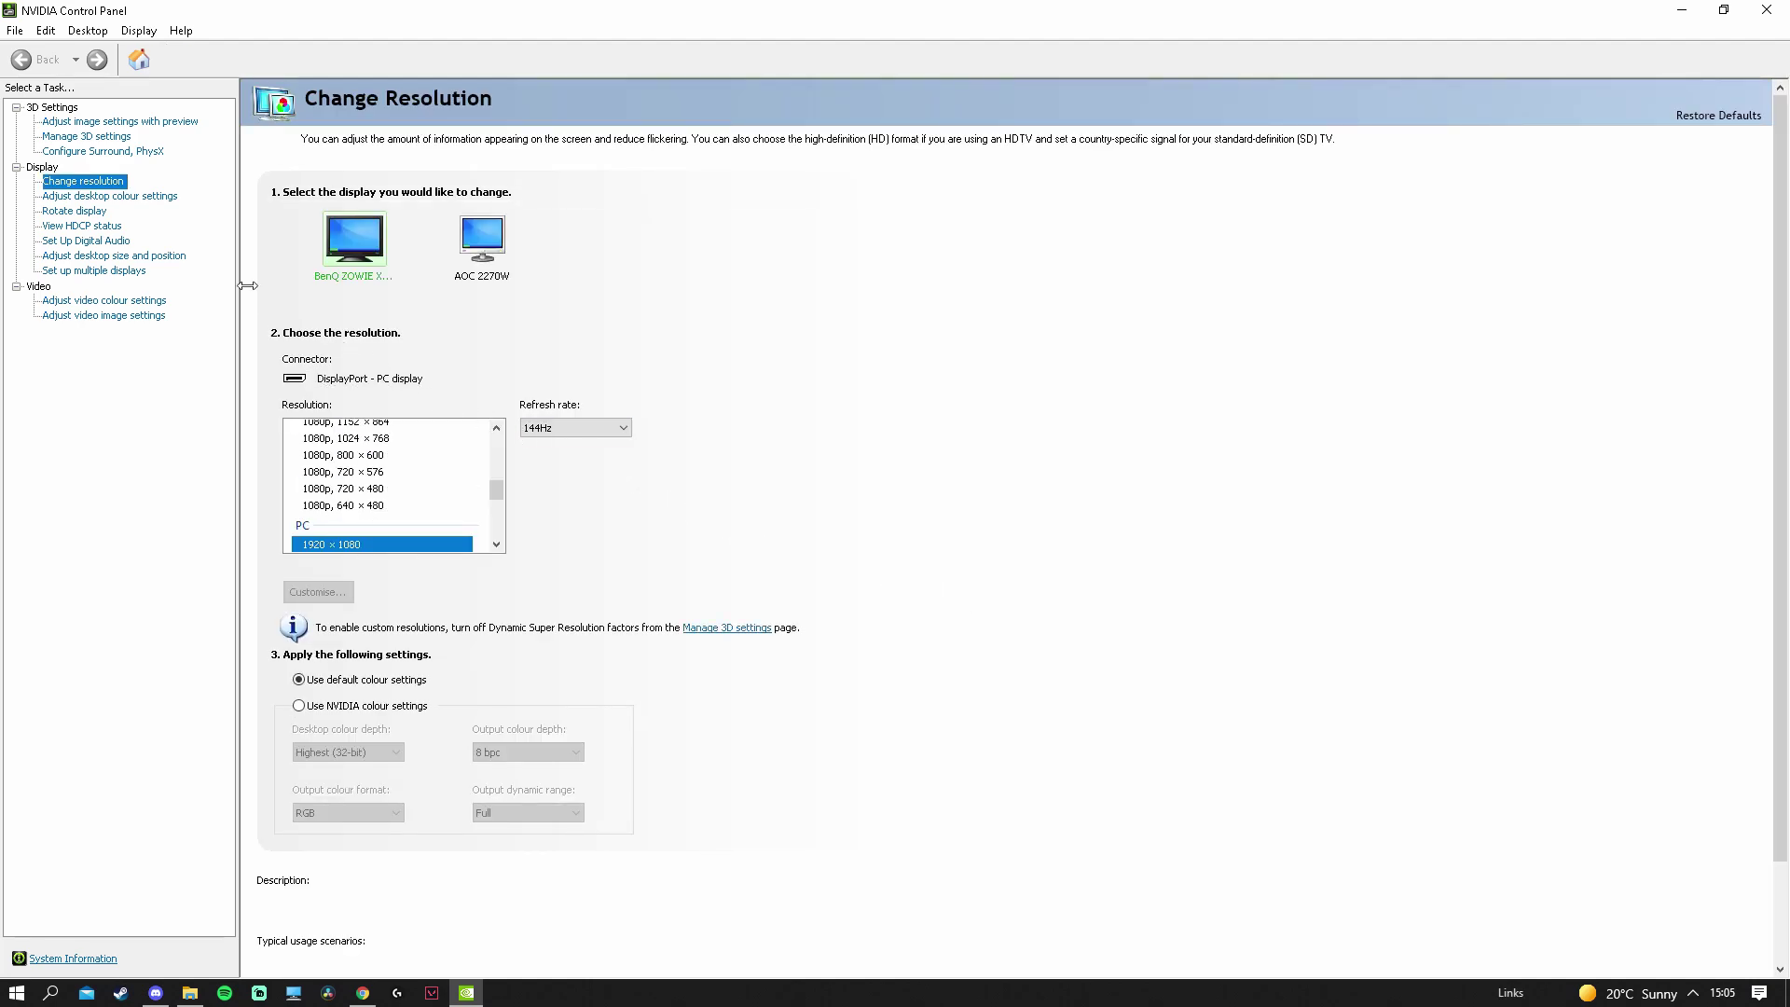
Review the Global Settings list and the Program Settings tab in Manage 3D settings, then close the panel
click(93, 137)
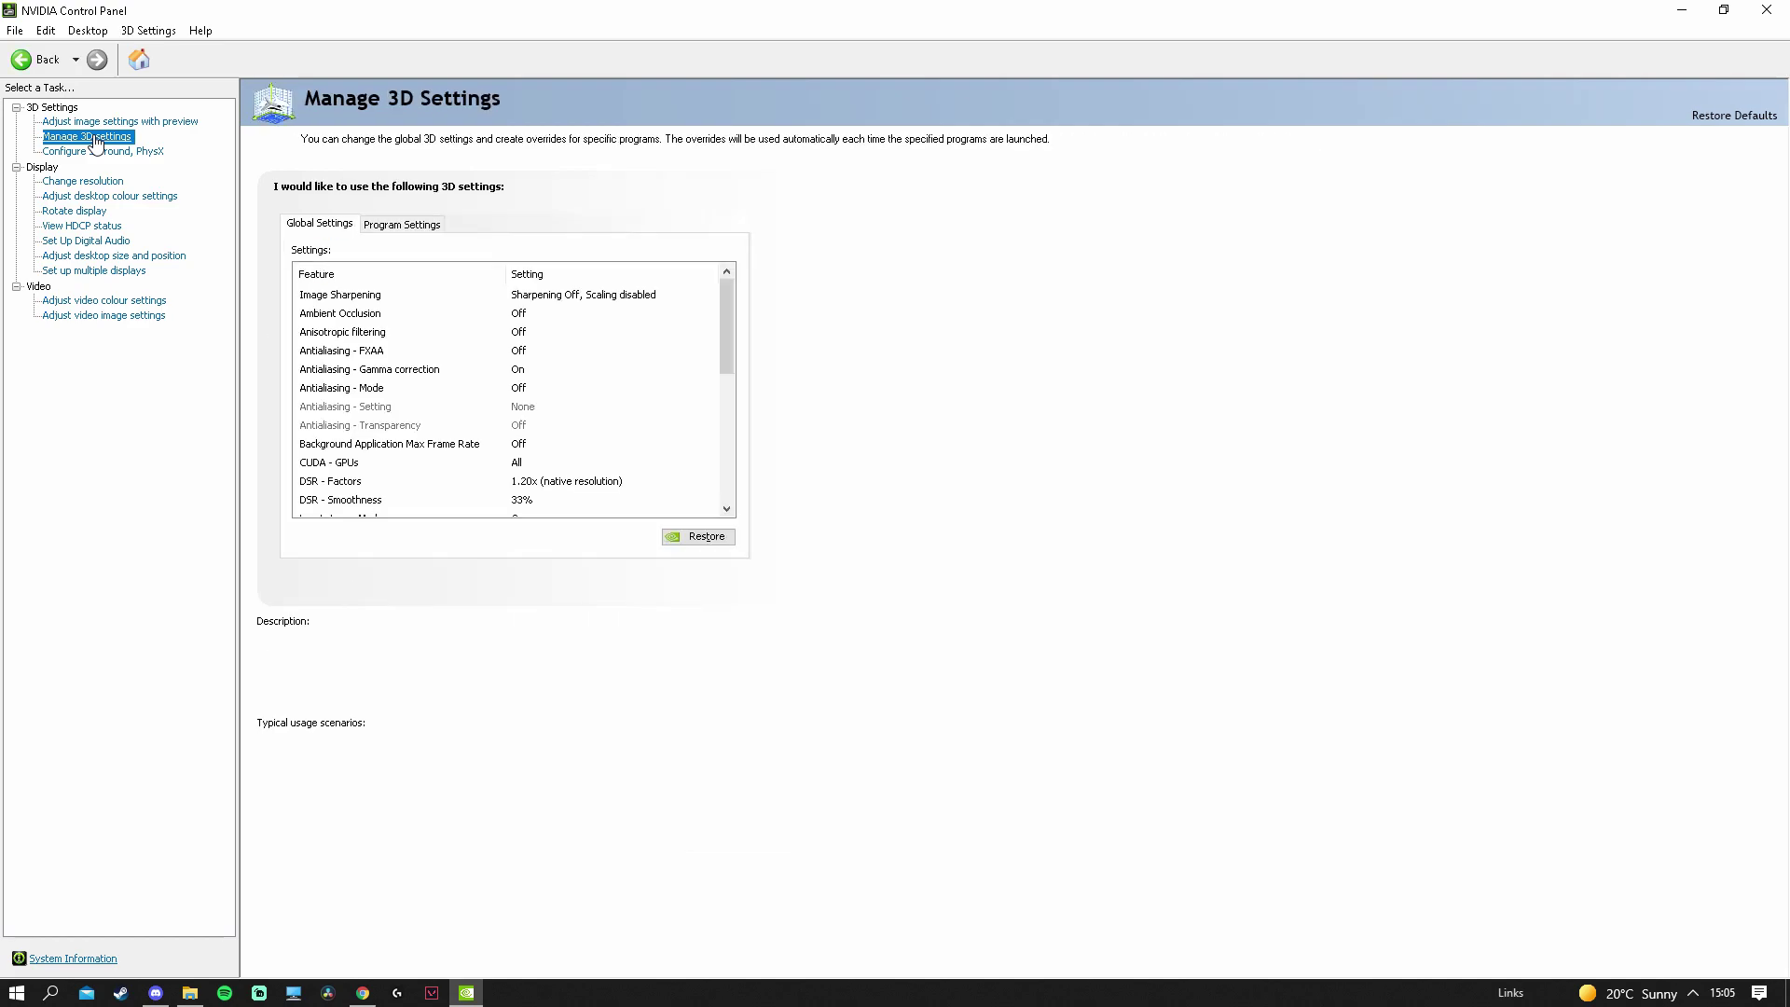
mouse_move(604, 349)
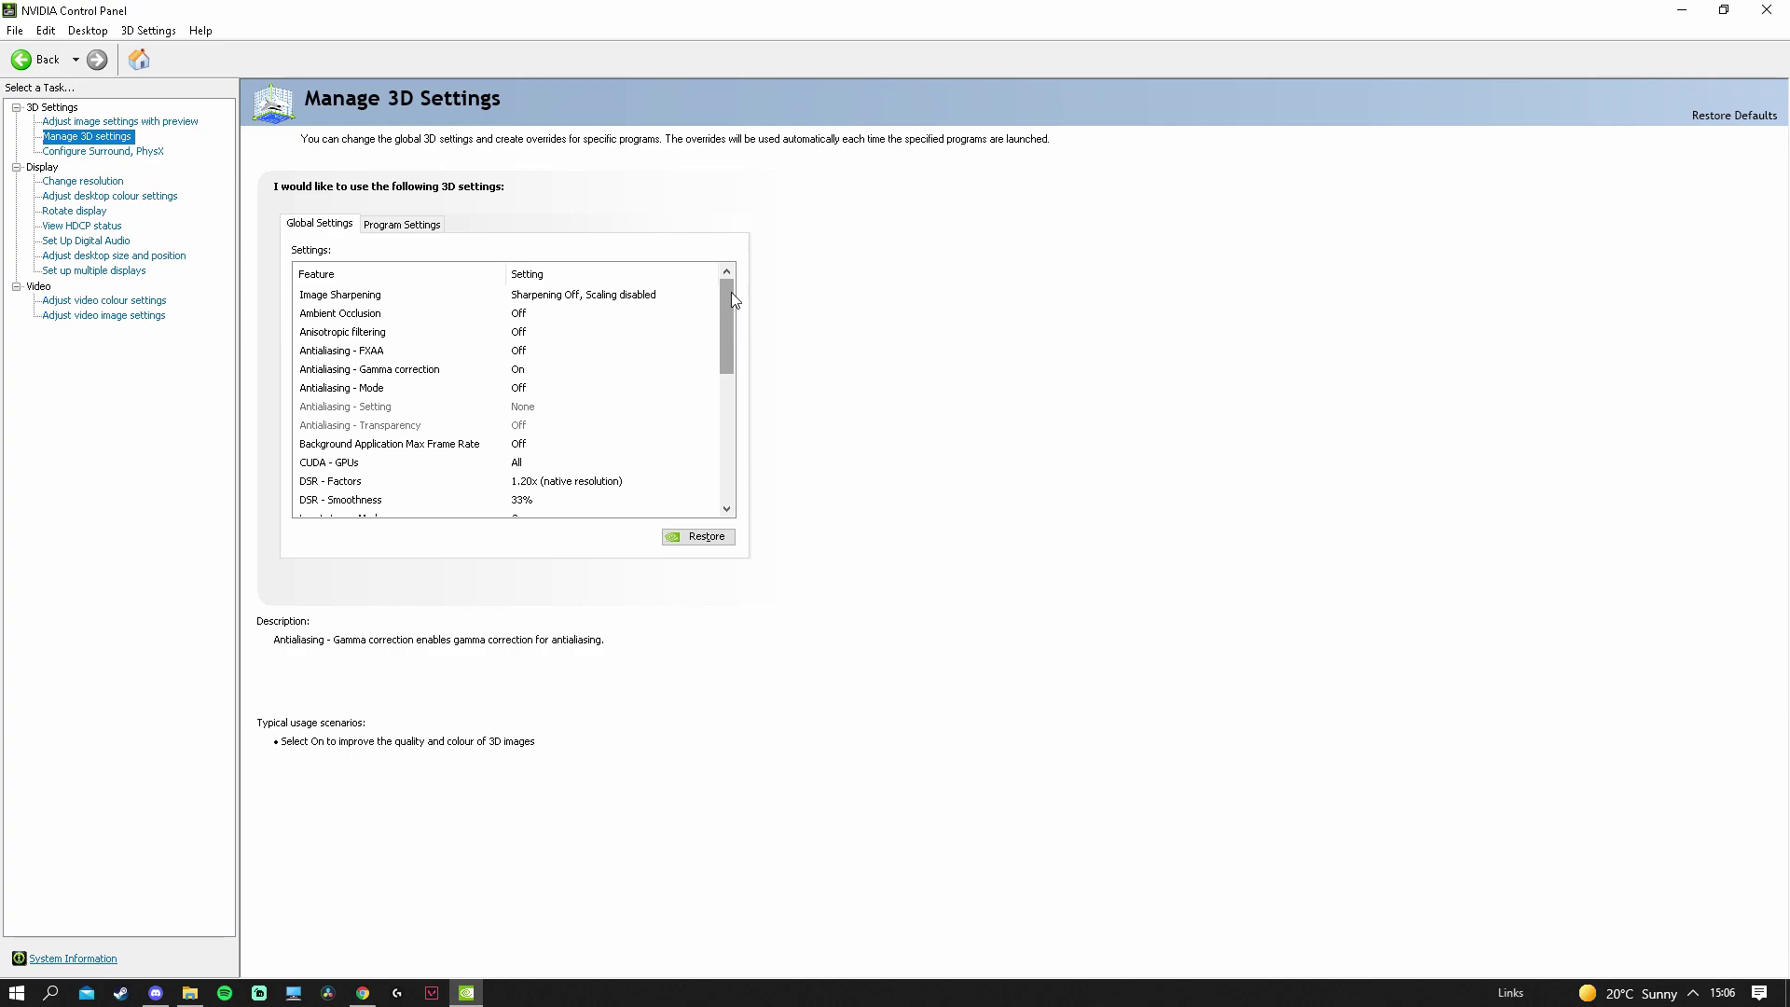
drag(731, 292, 718, 425)
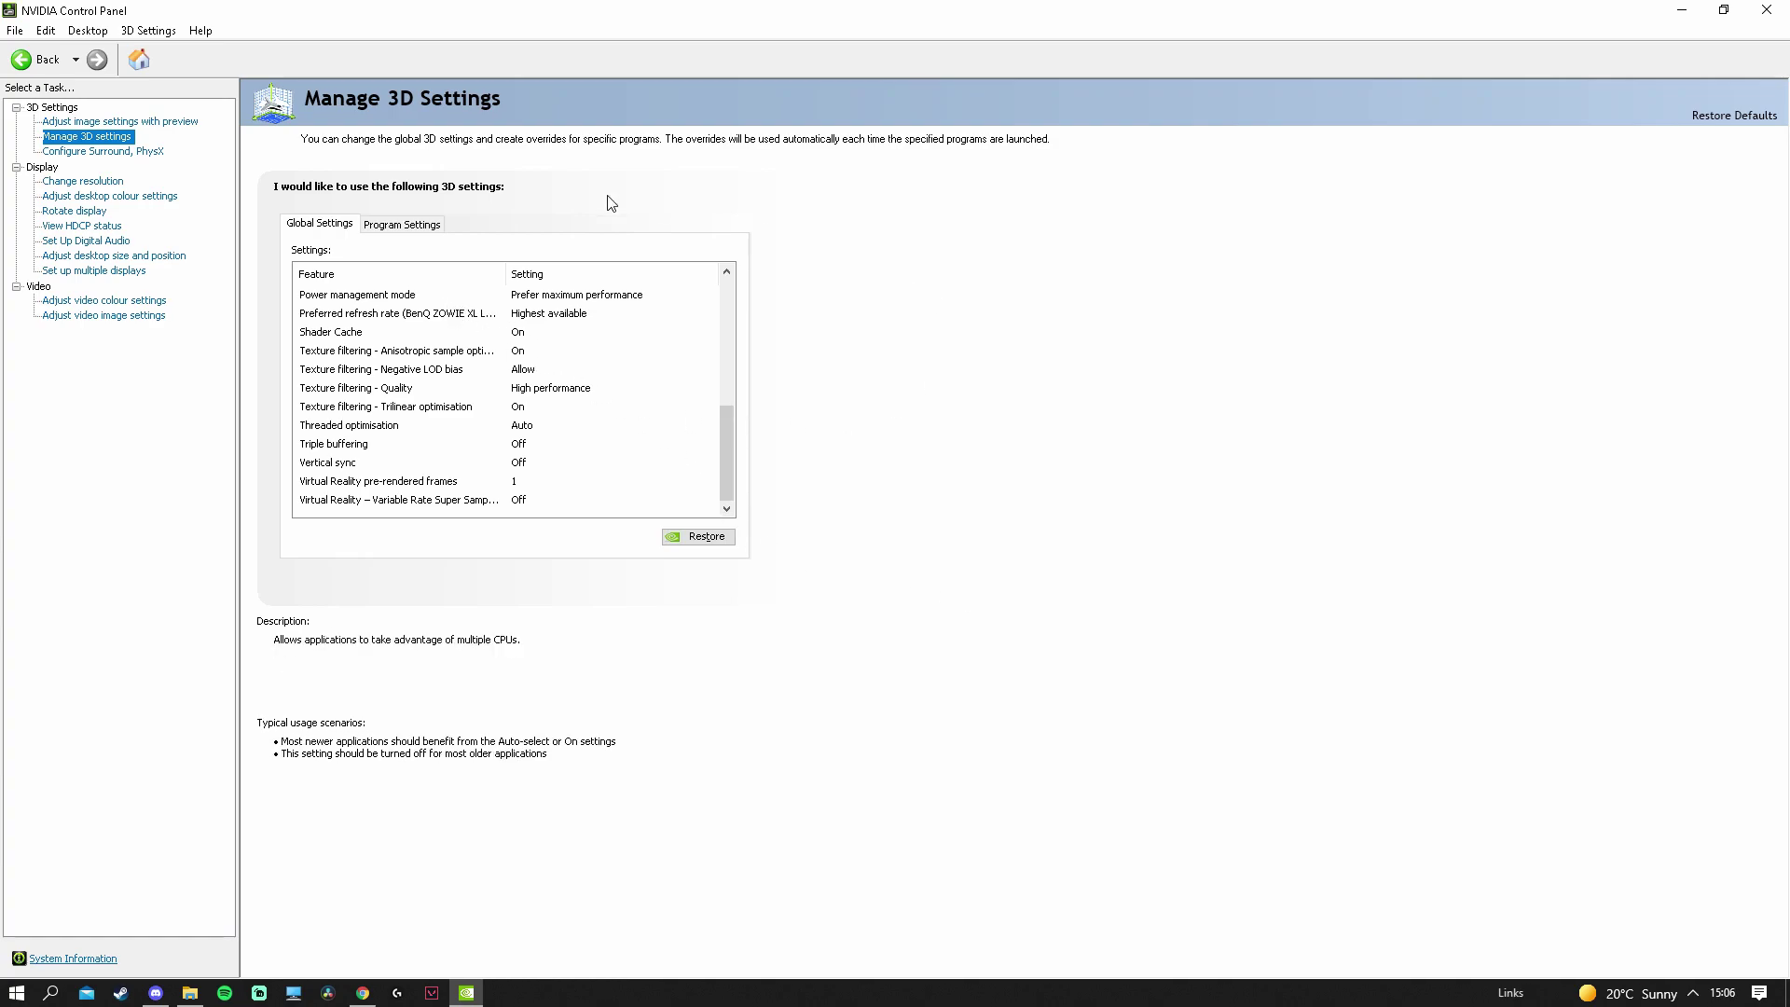
click(384, 232)
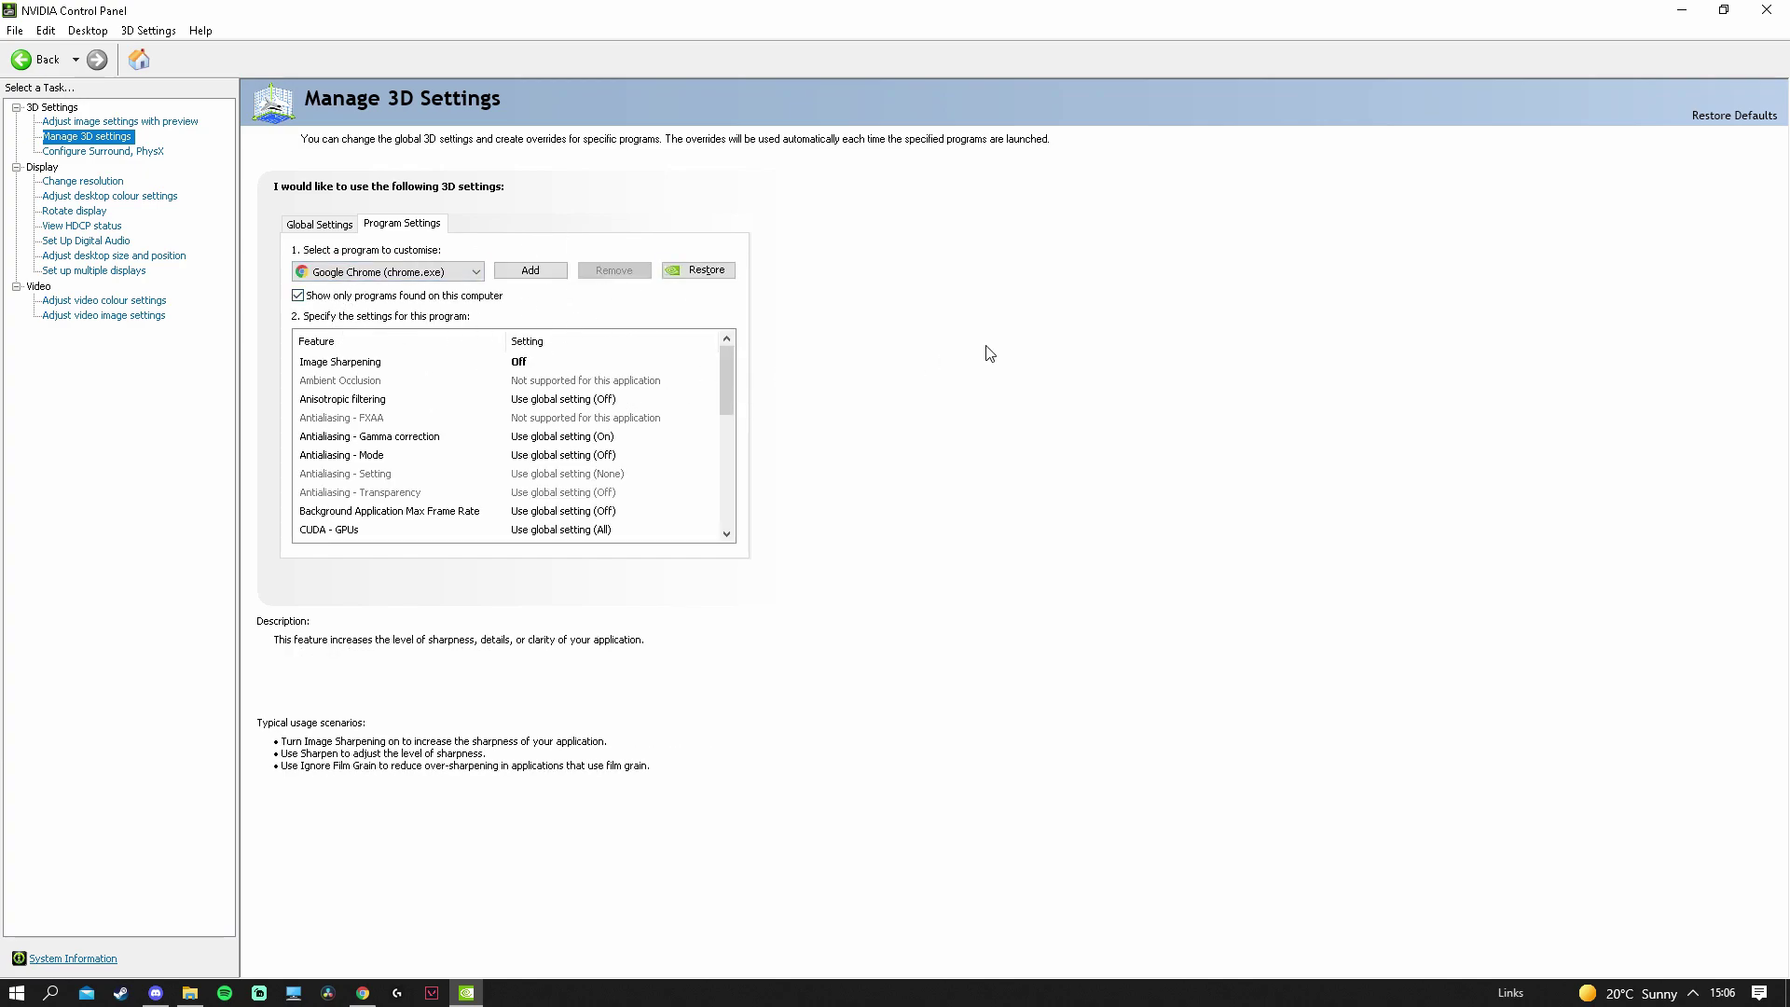
click(1767, 9)
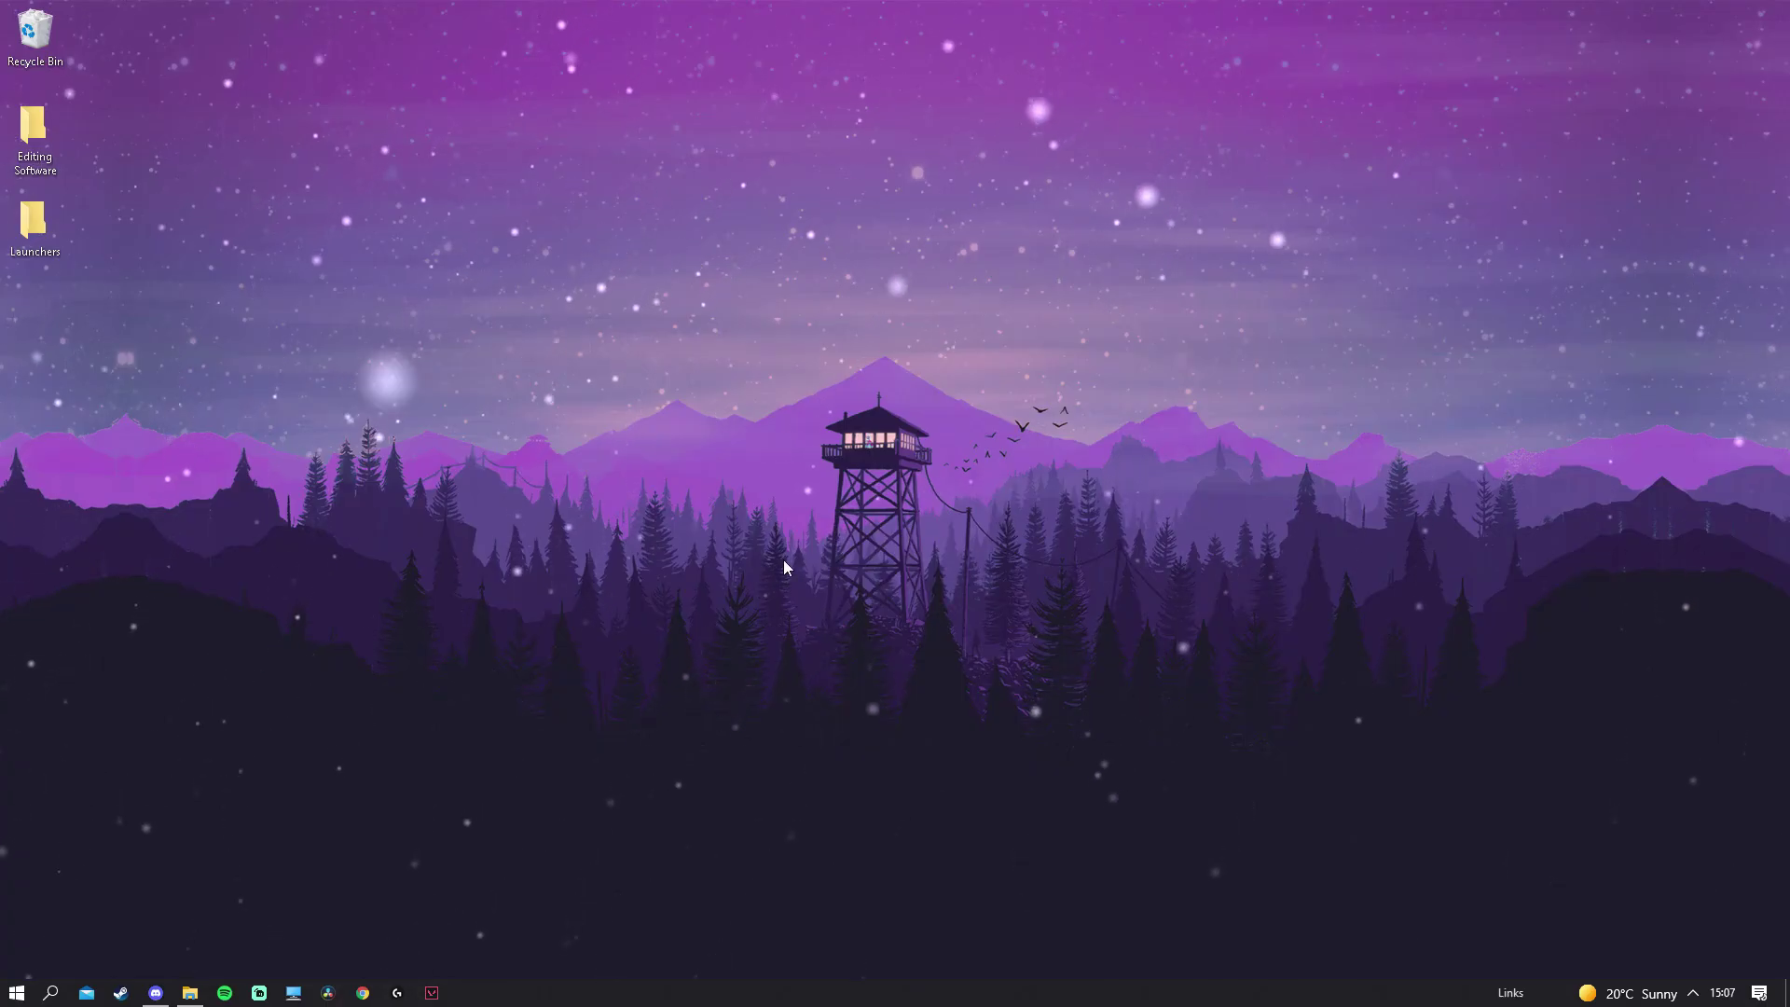
right_click(783, 559)
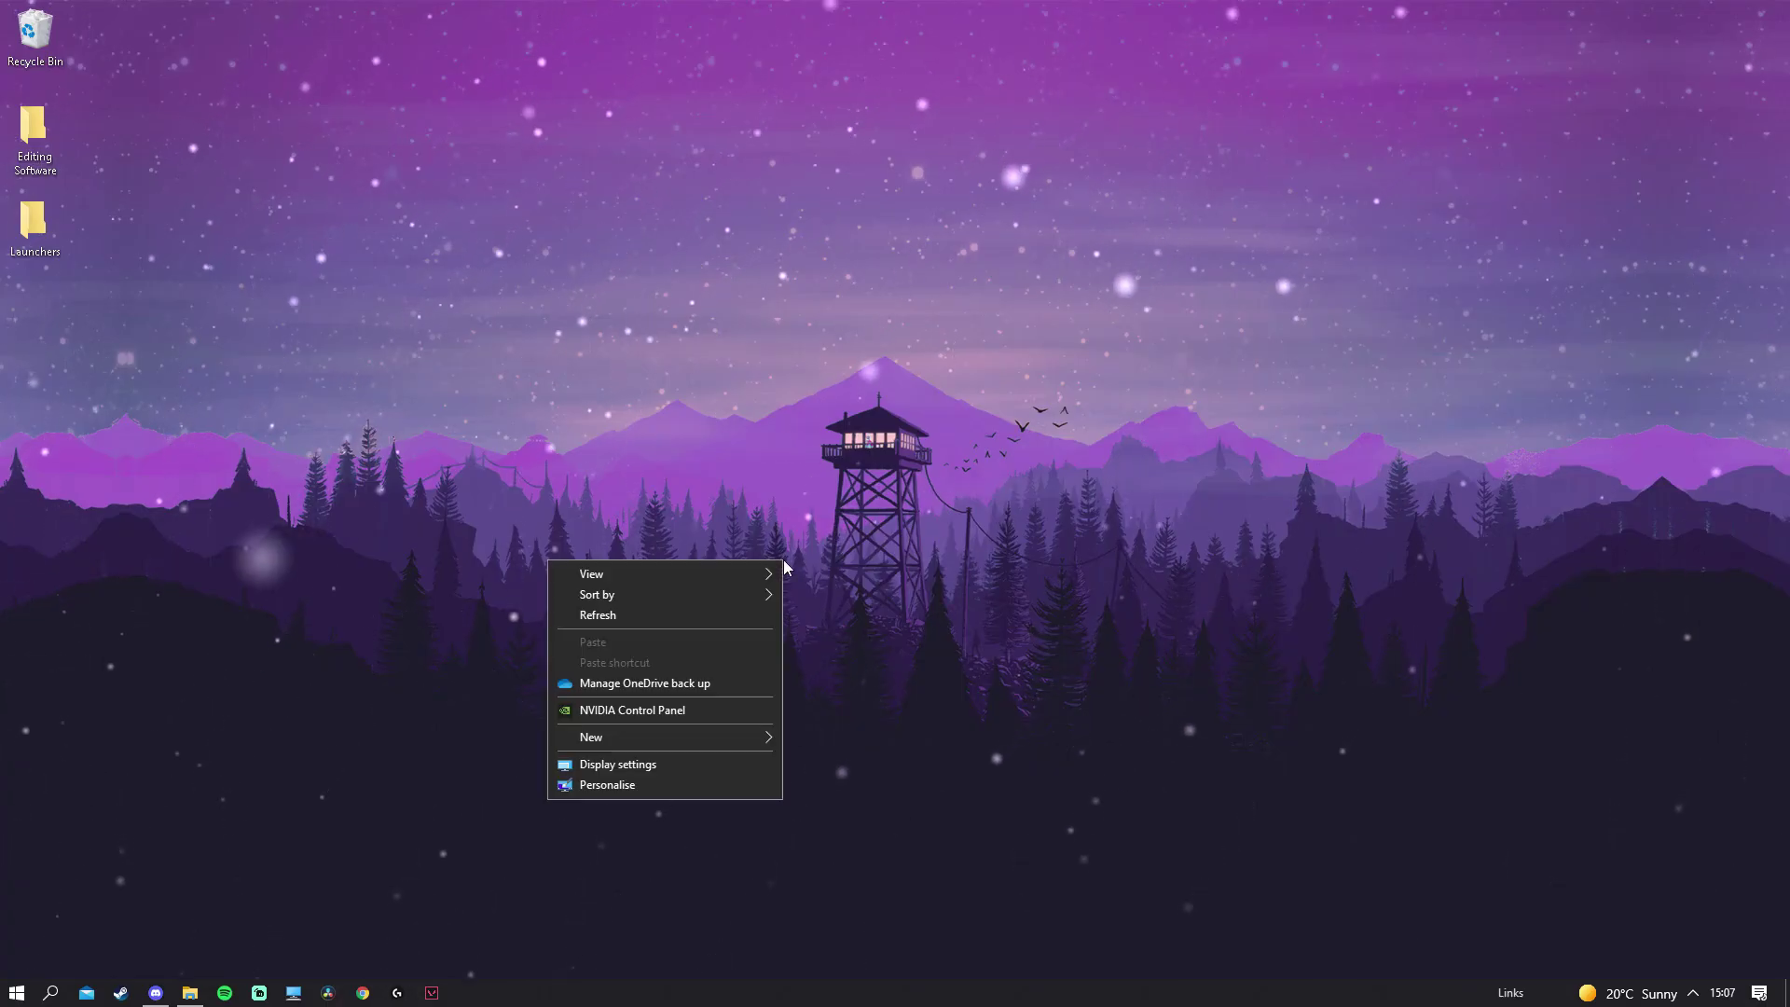
click(649, 766)
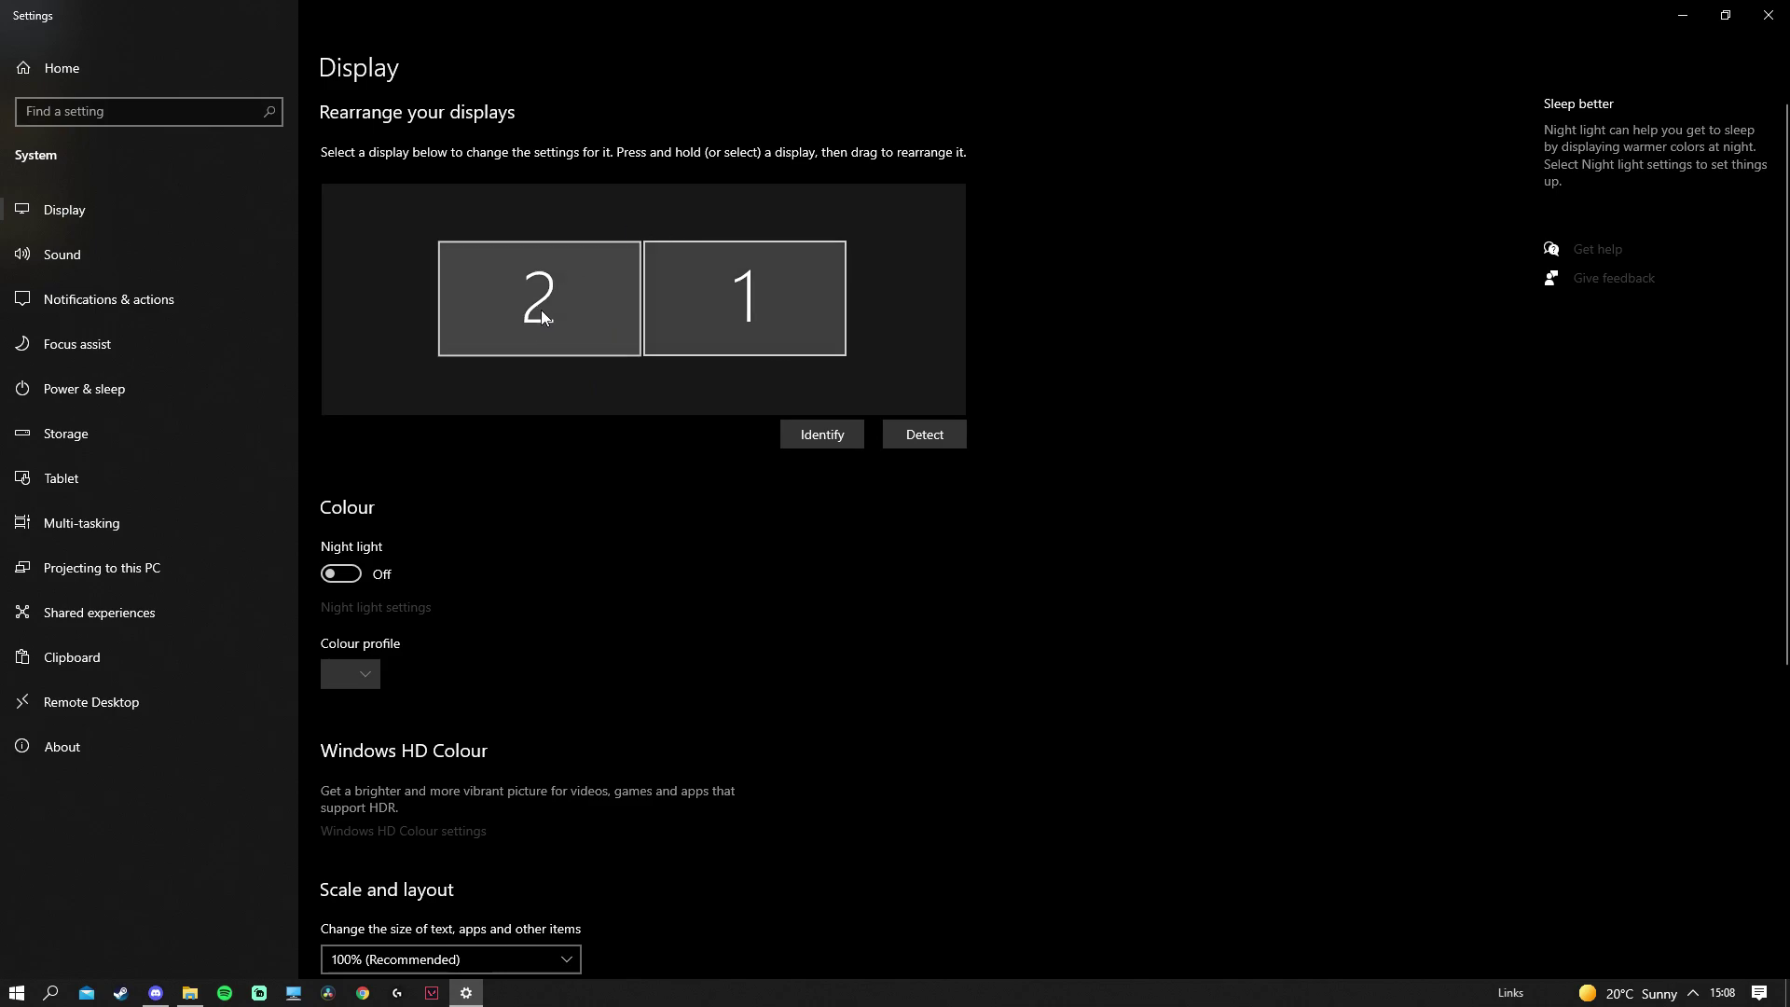
scroll(786, 690, down, 3)
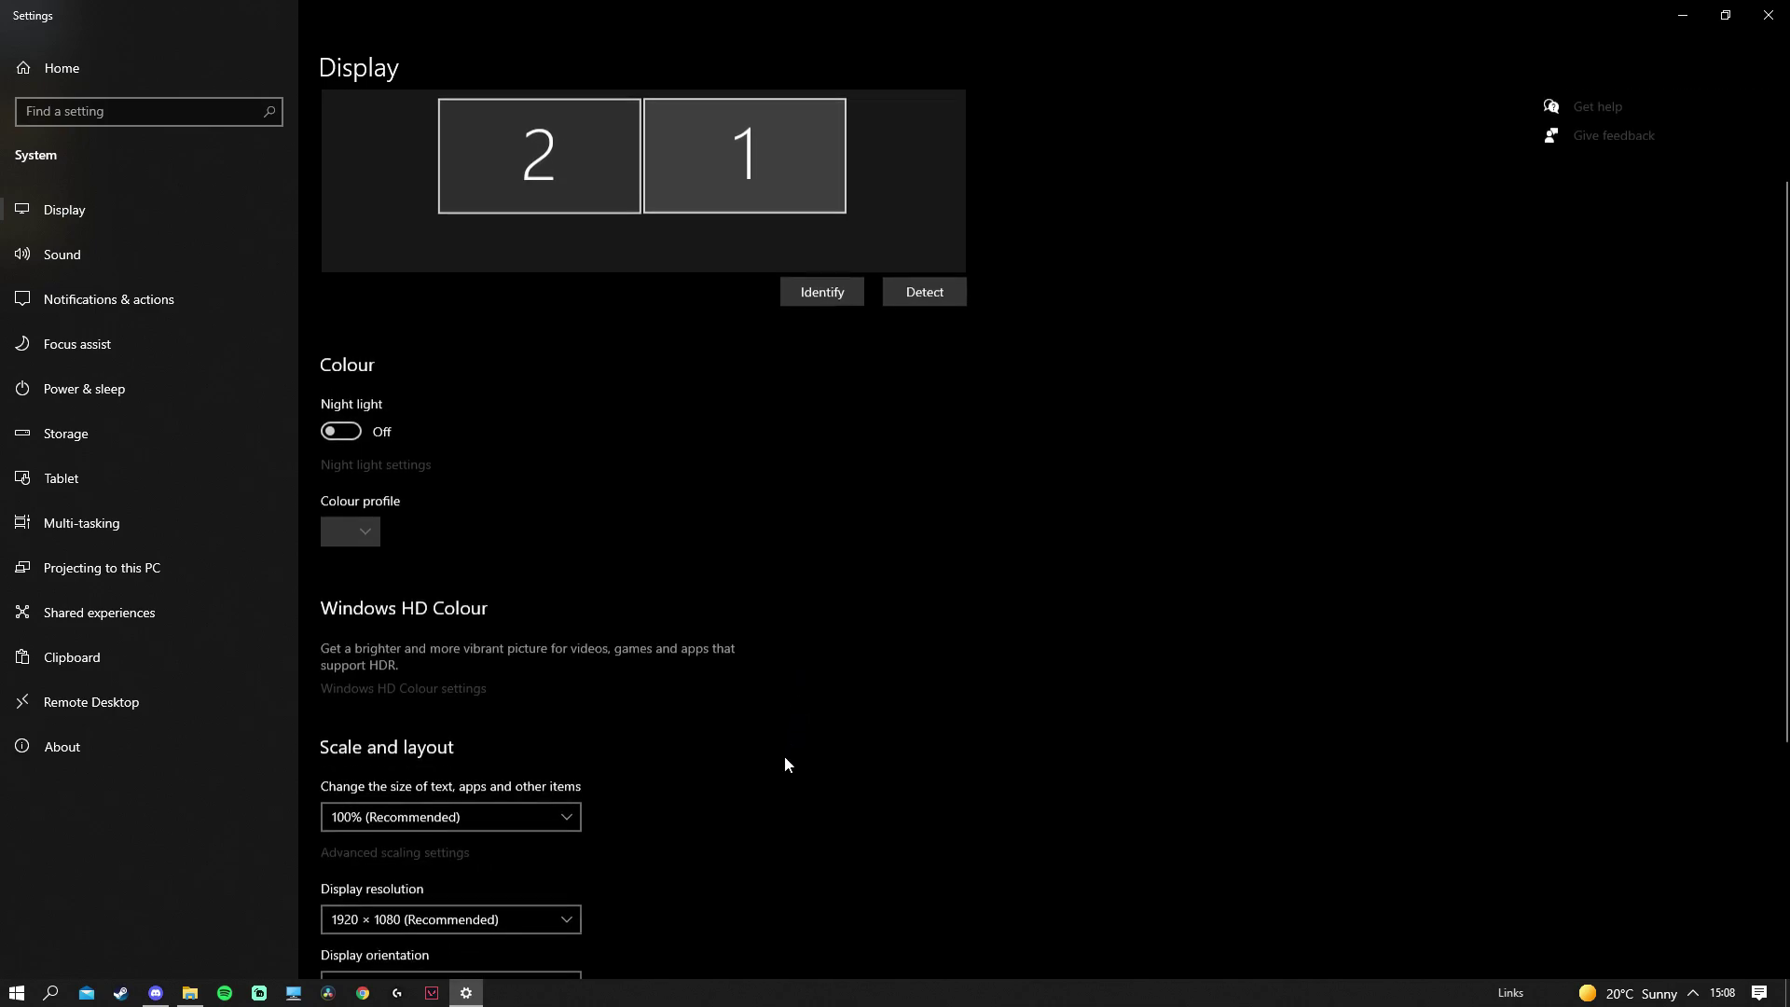
scroll(559, 767, down, 2)
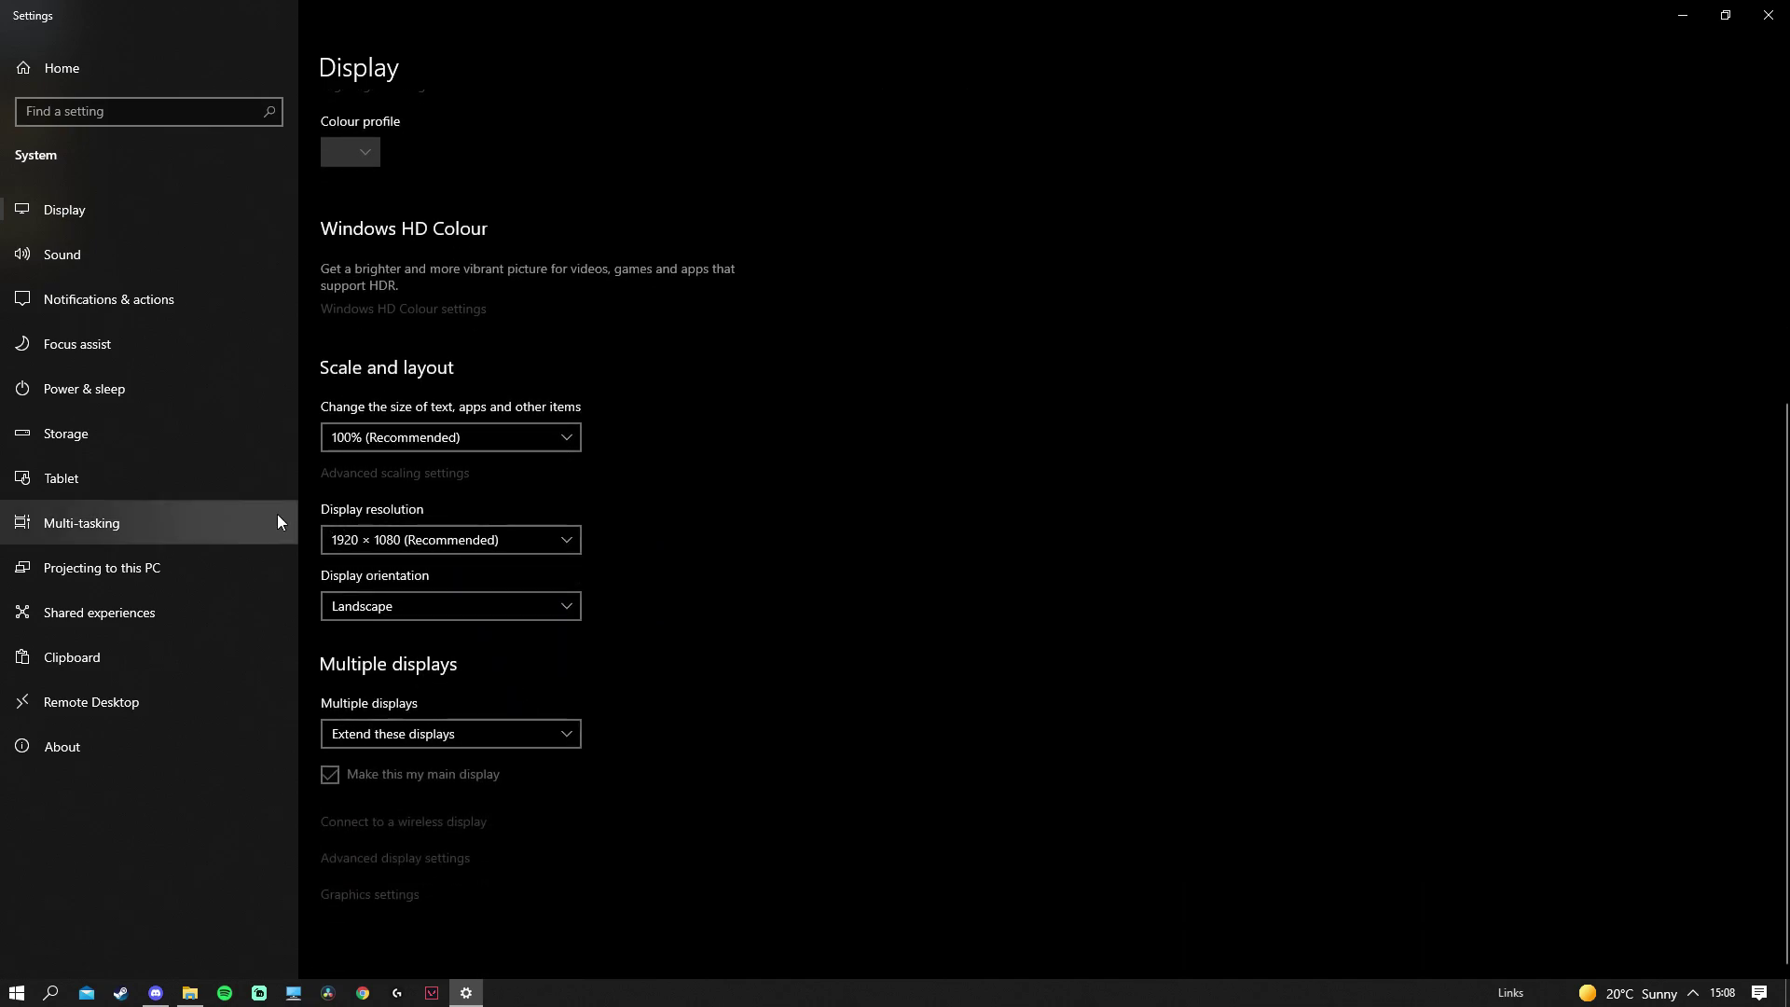
click(414, 548)
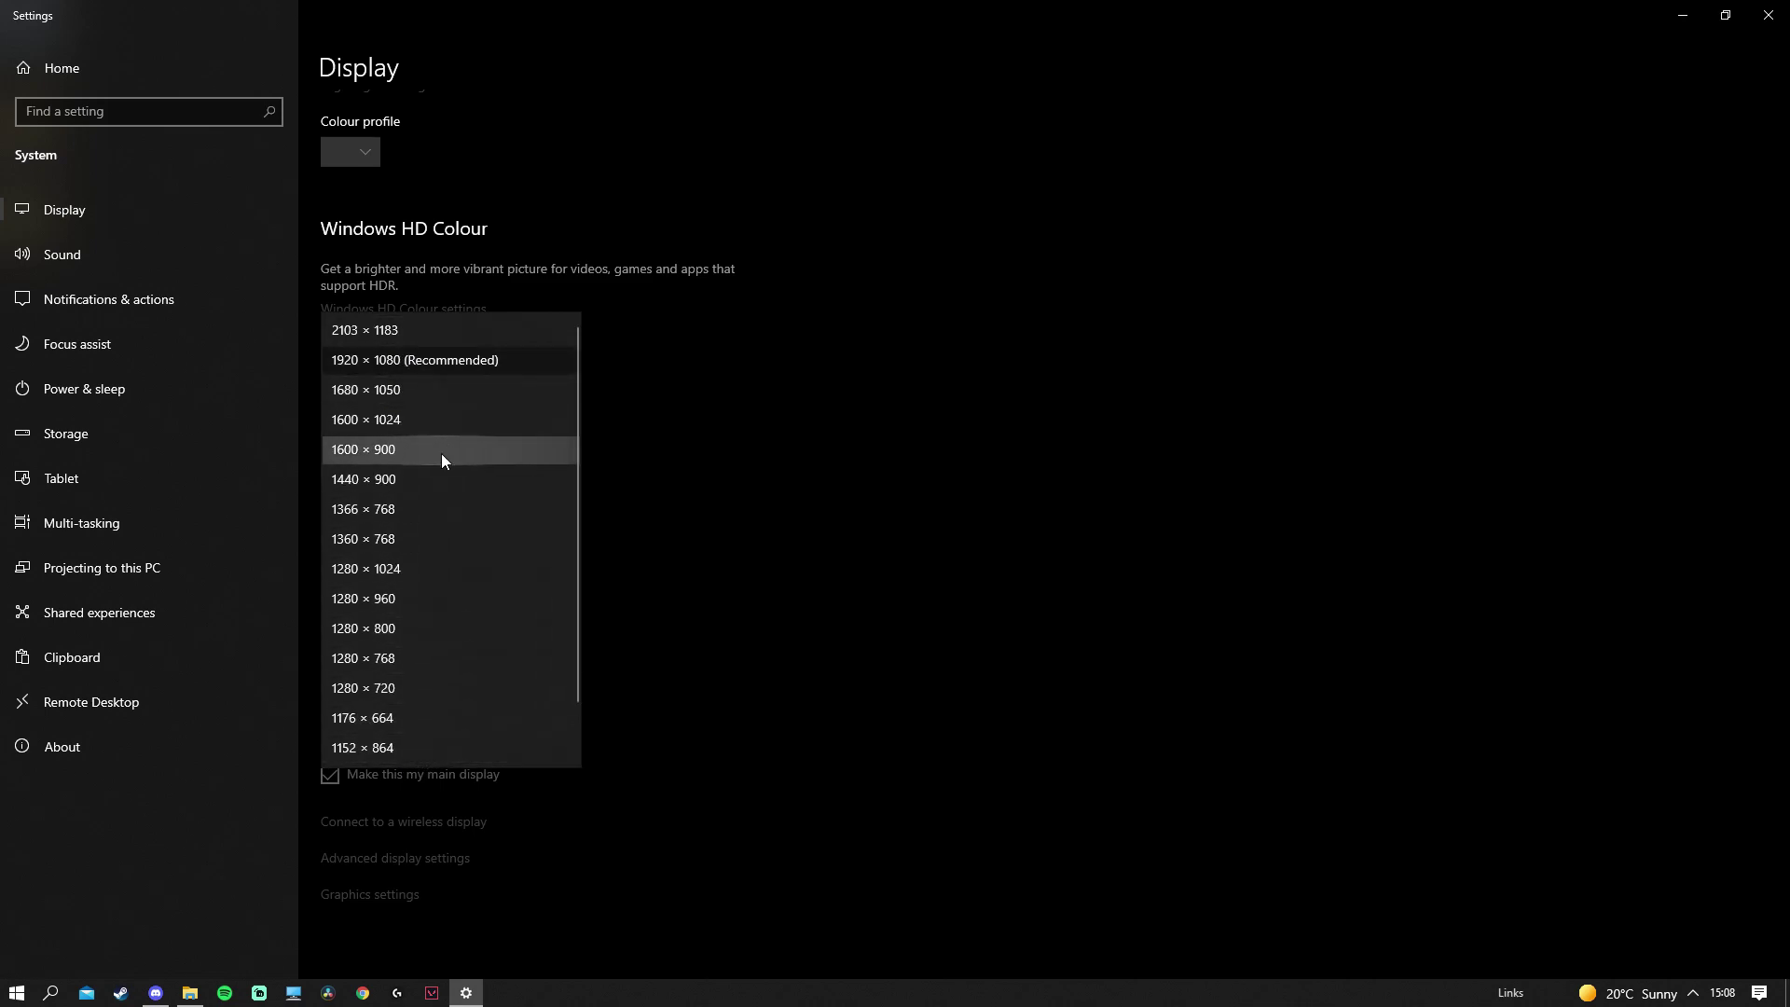
click(828, 467)
click(1768, 15)
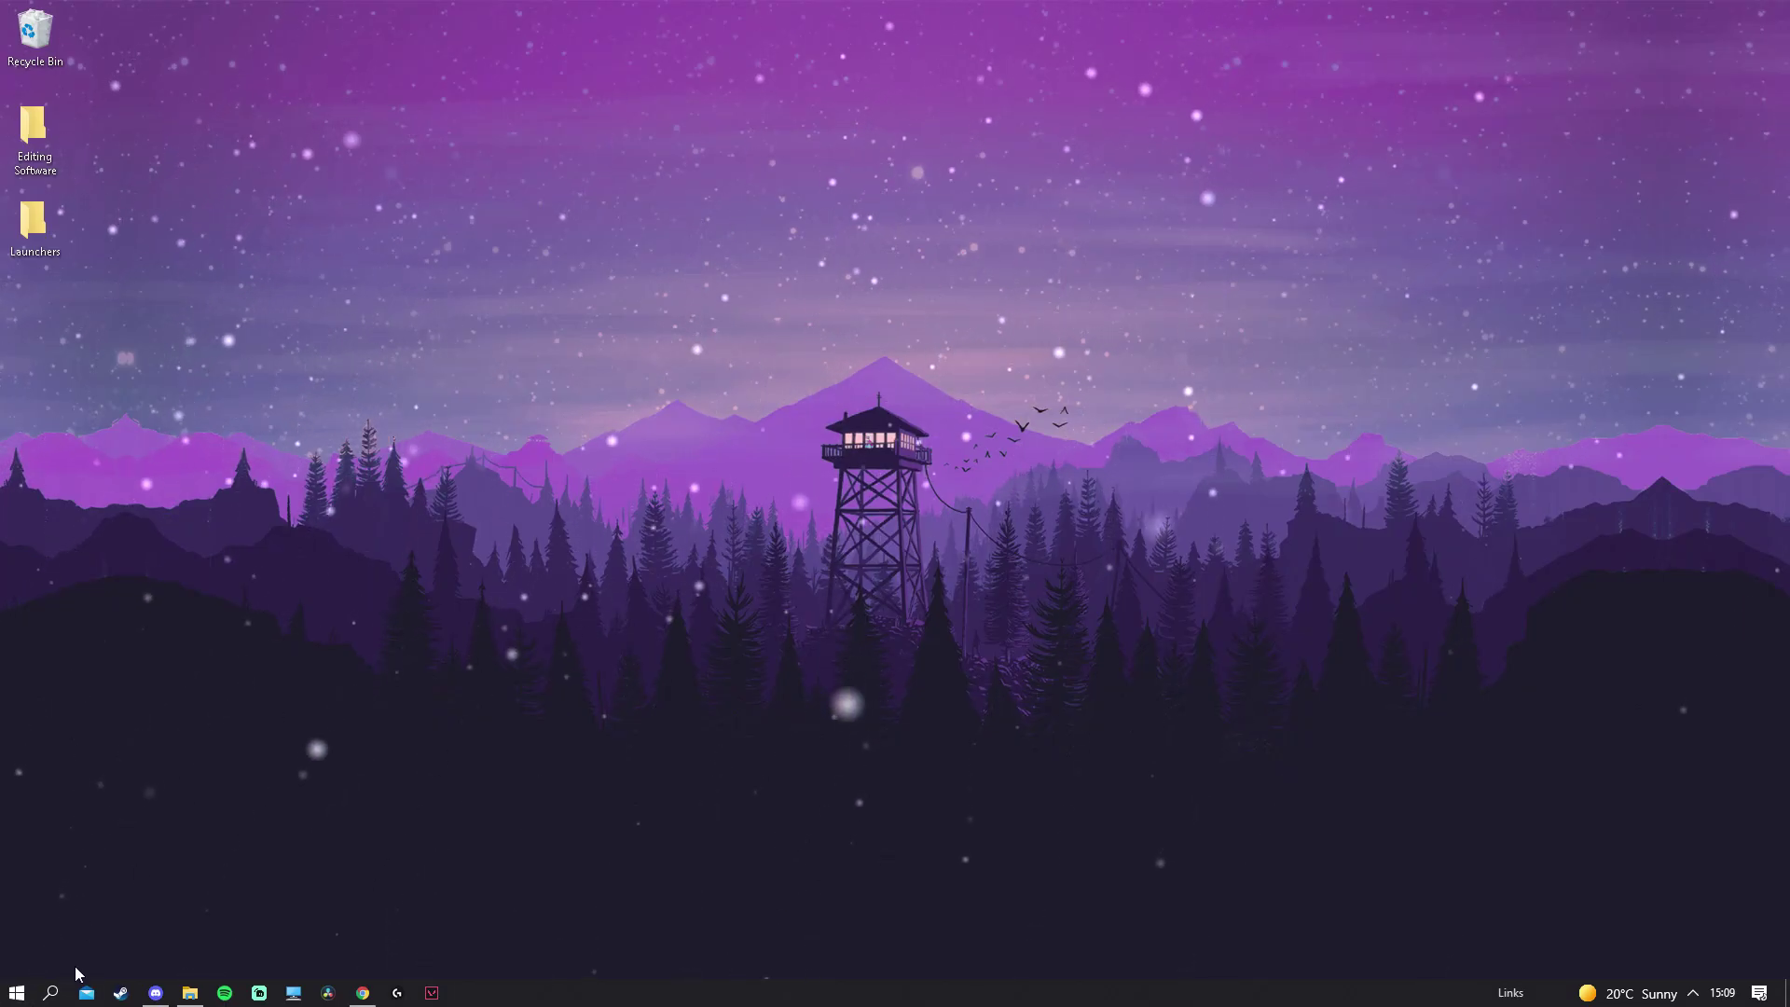
click(51, 993)
text(gae)
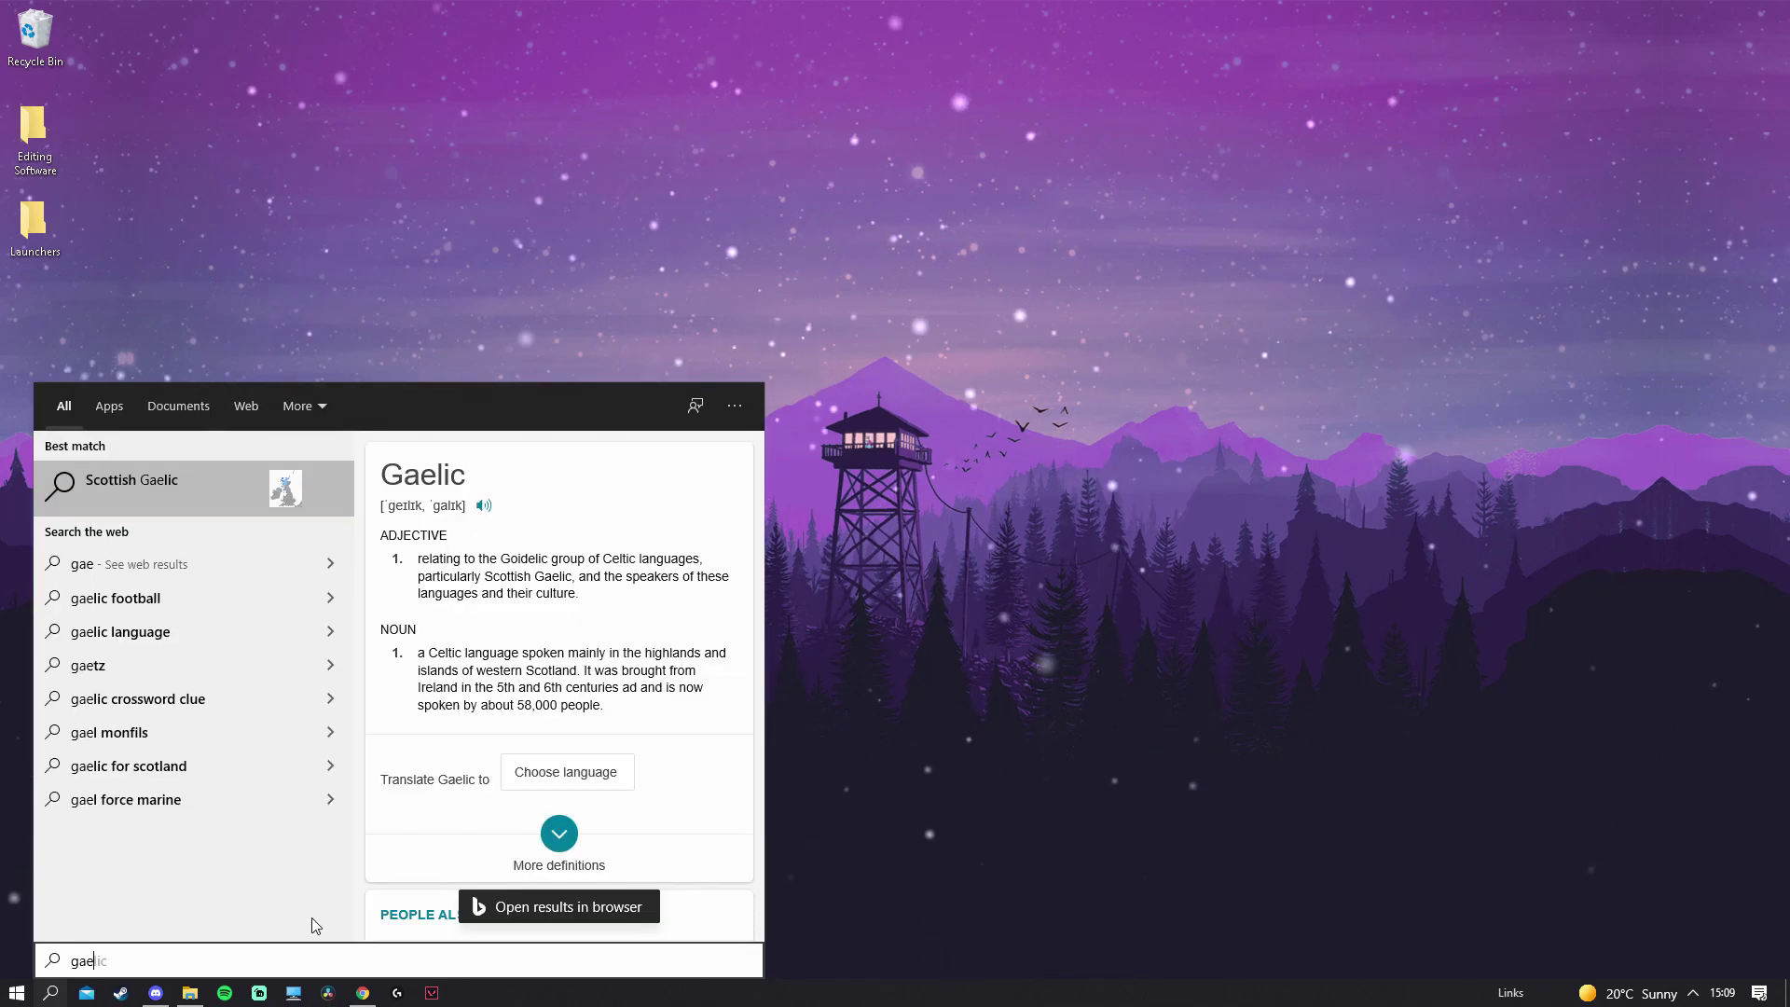
key(BackSpace)
text(memode)
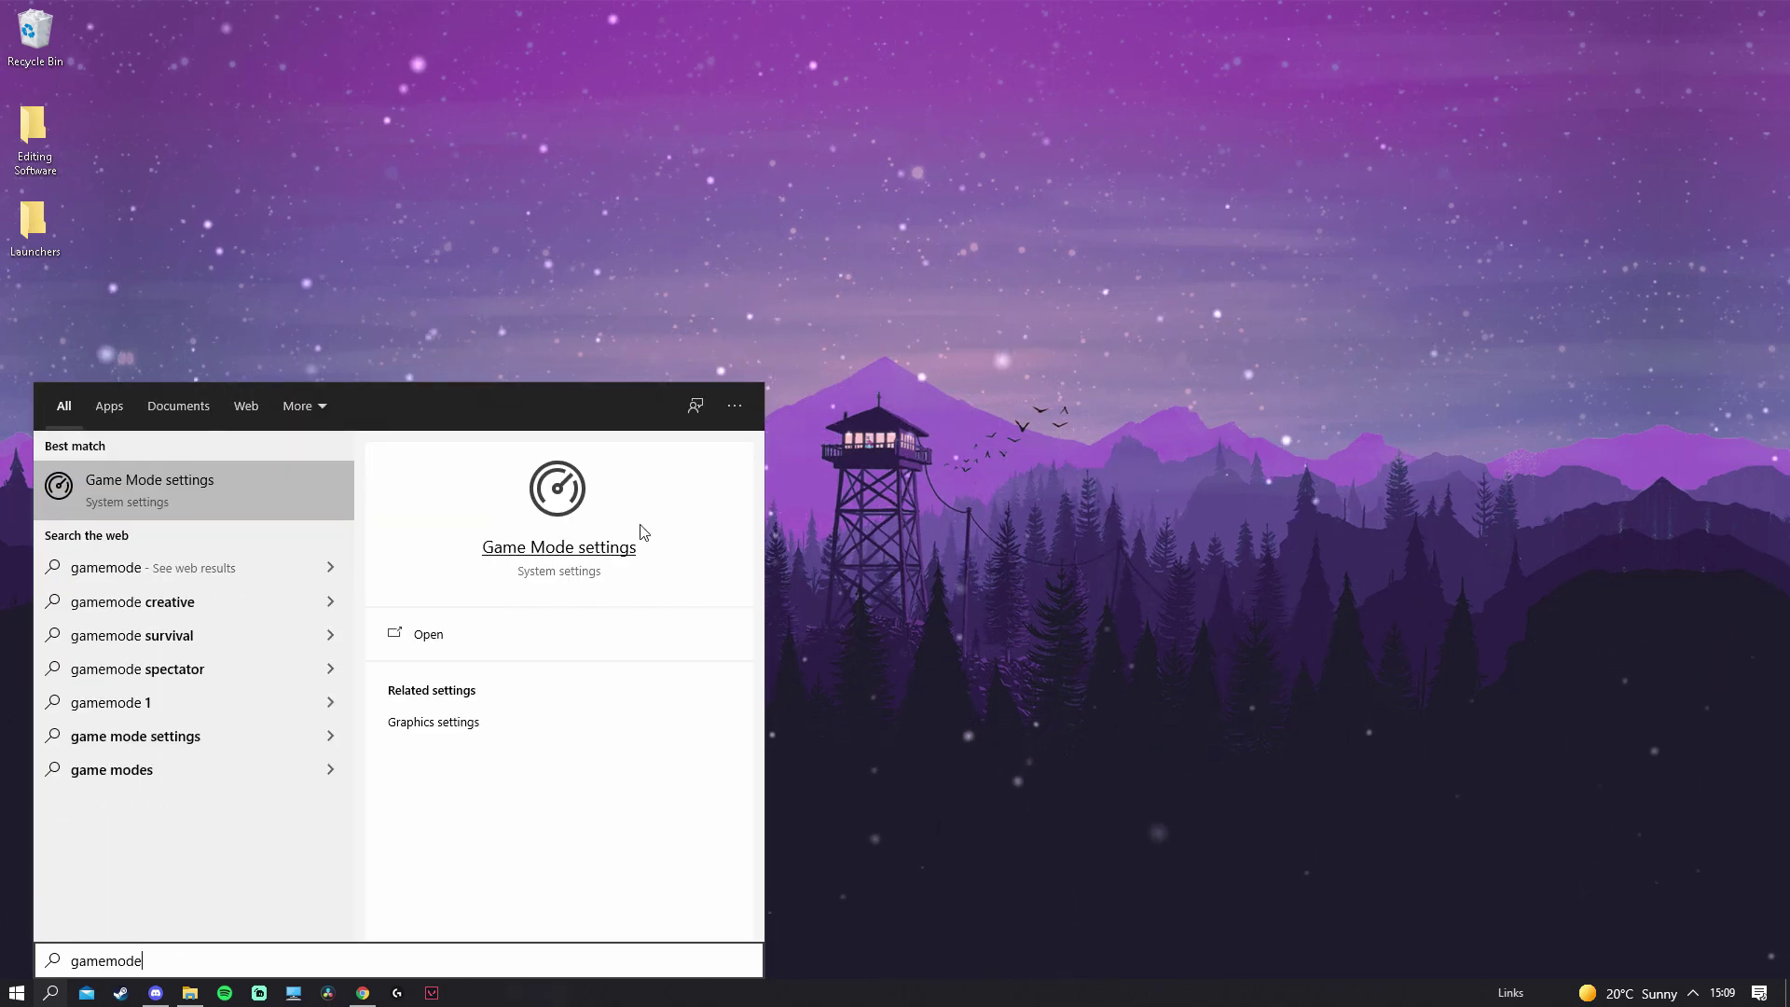
click(504, 550)
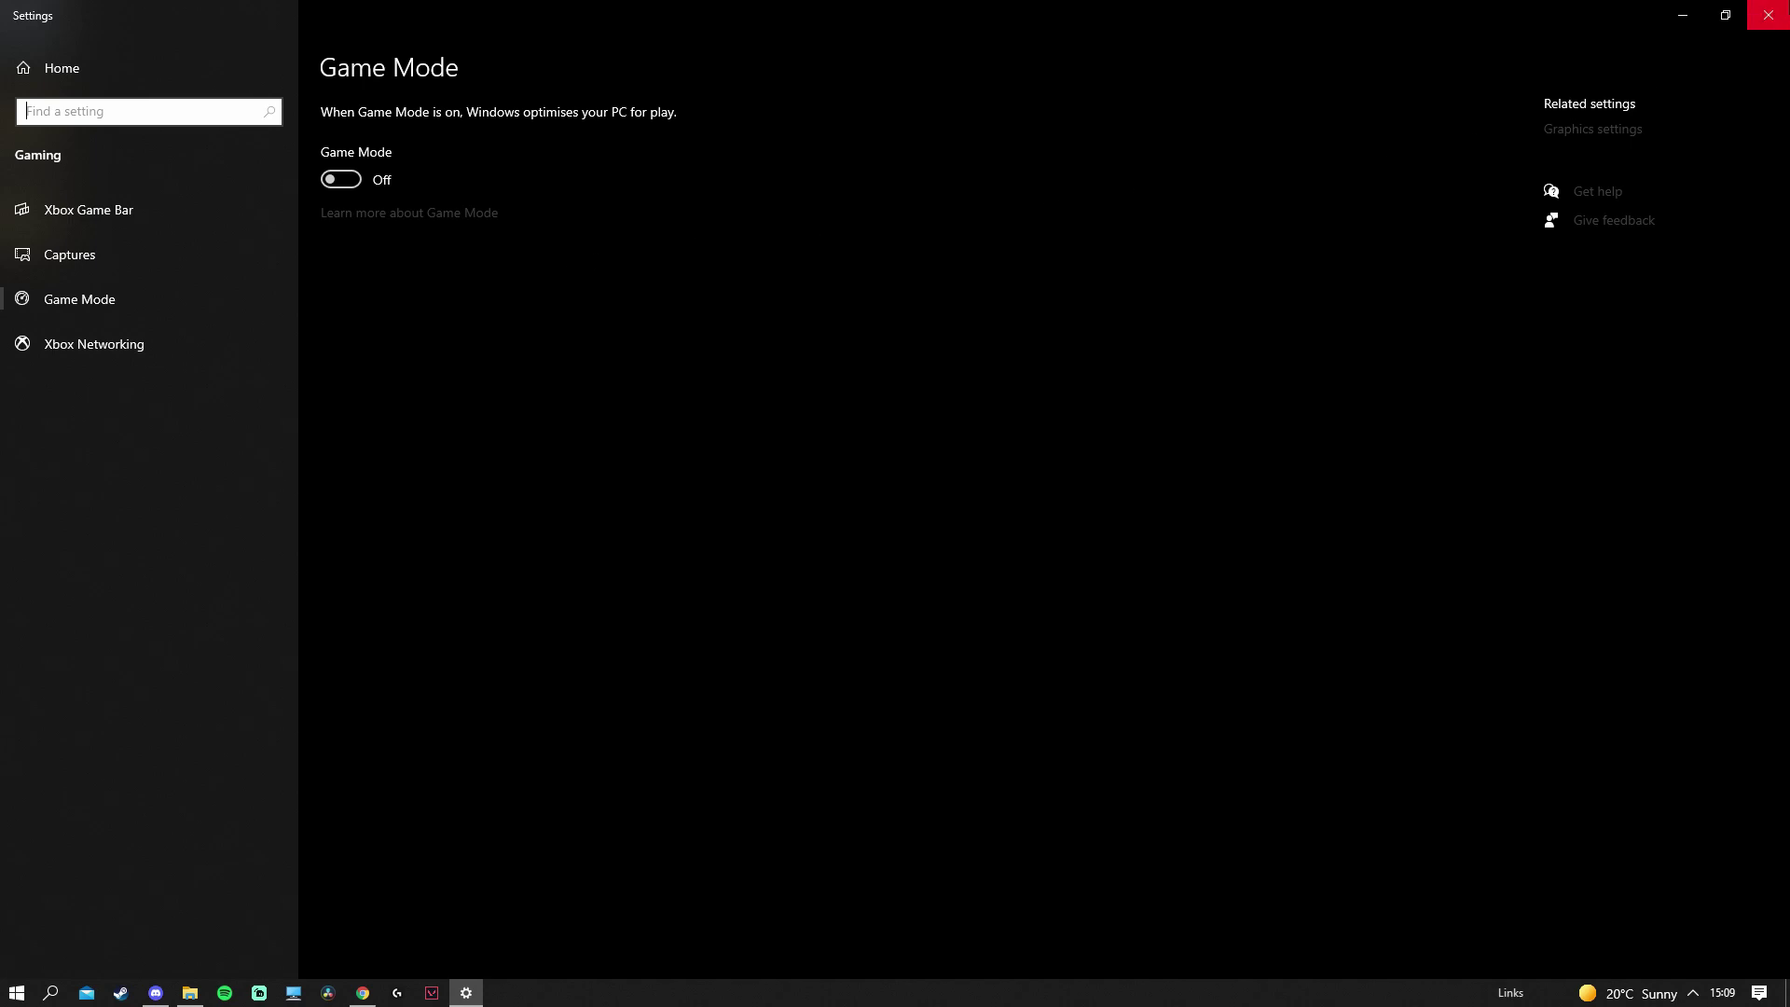
click(1767, 15)
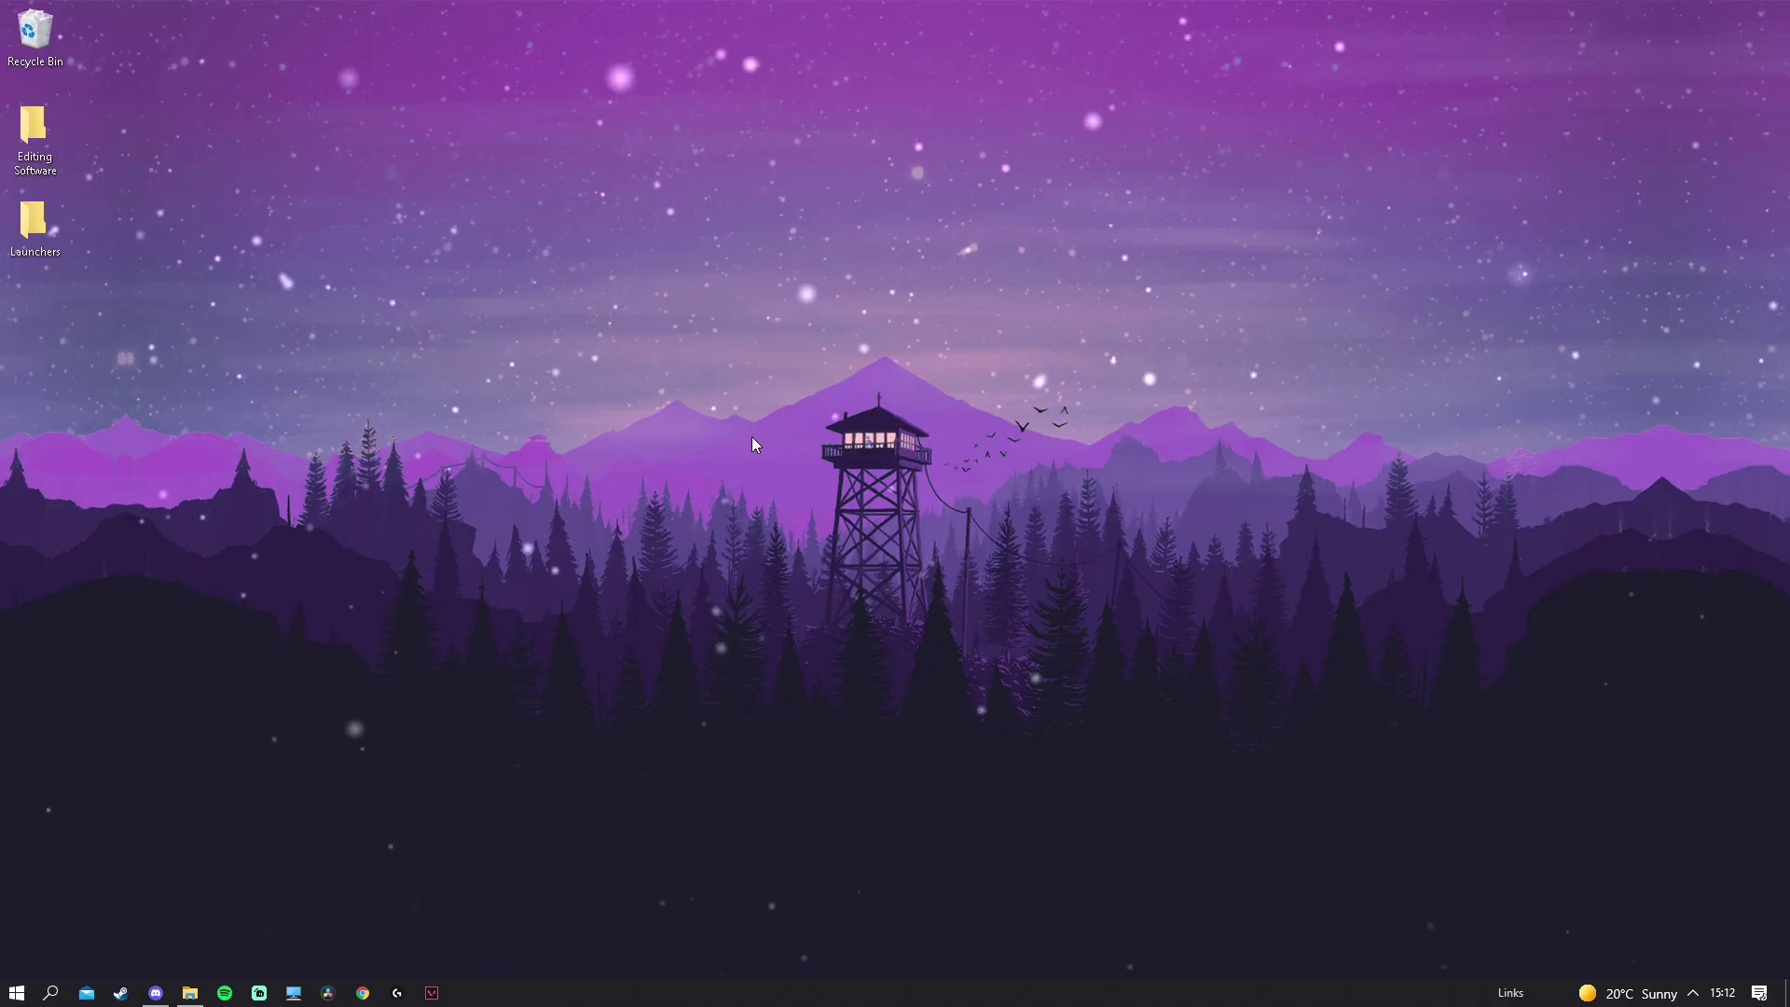
Open Control Panel's System page under System and Security via Windows search
click(50, 993)
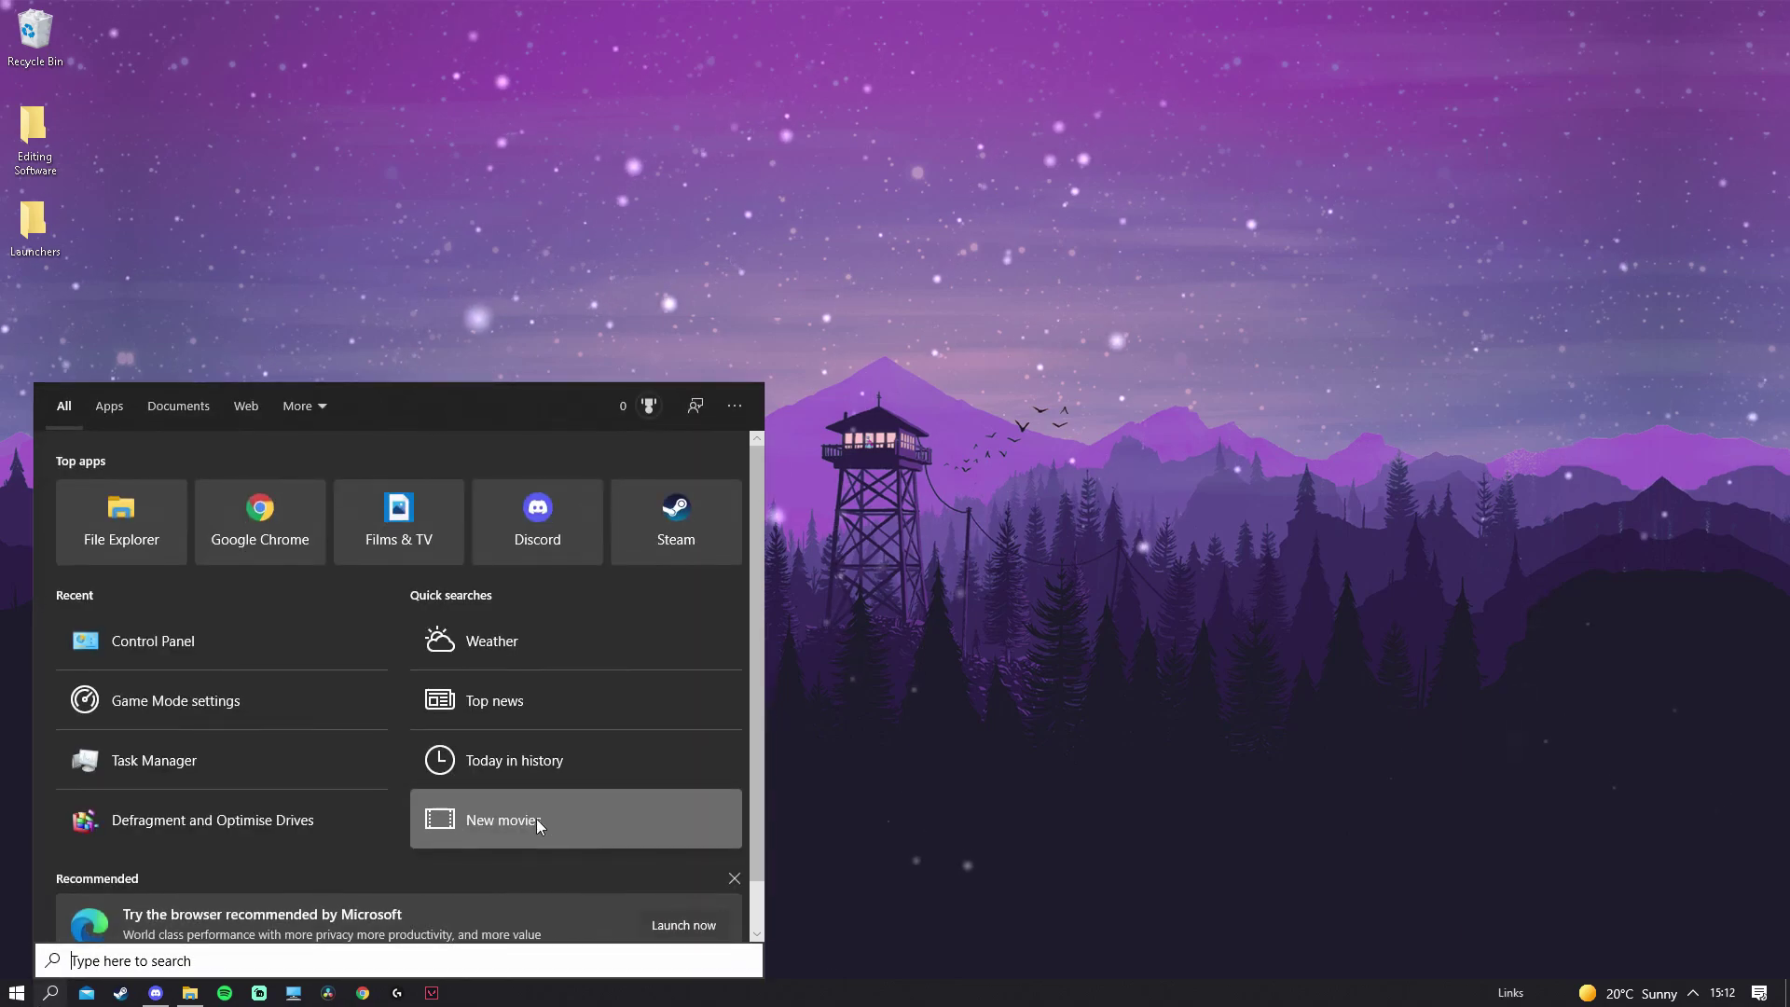
text(con)
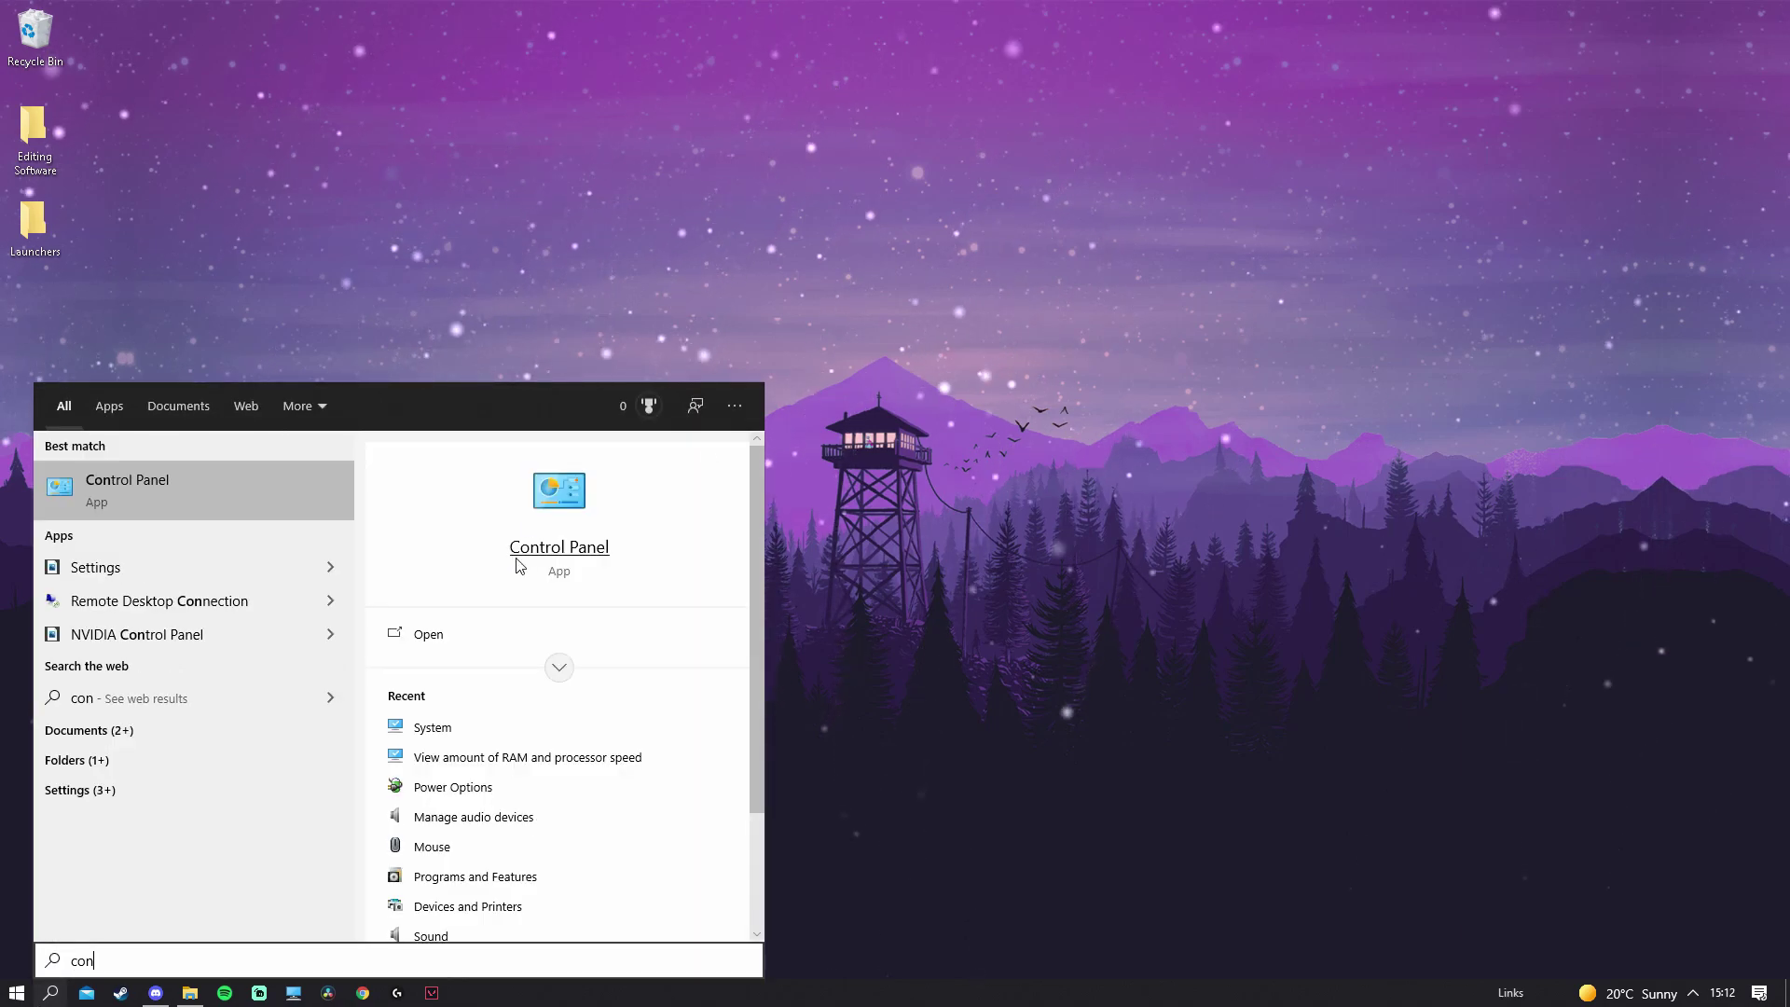
click(546, 554)
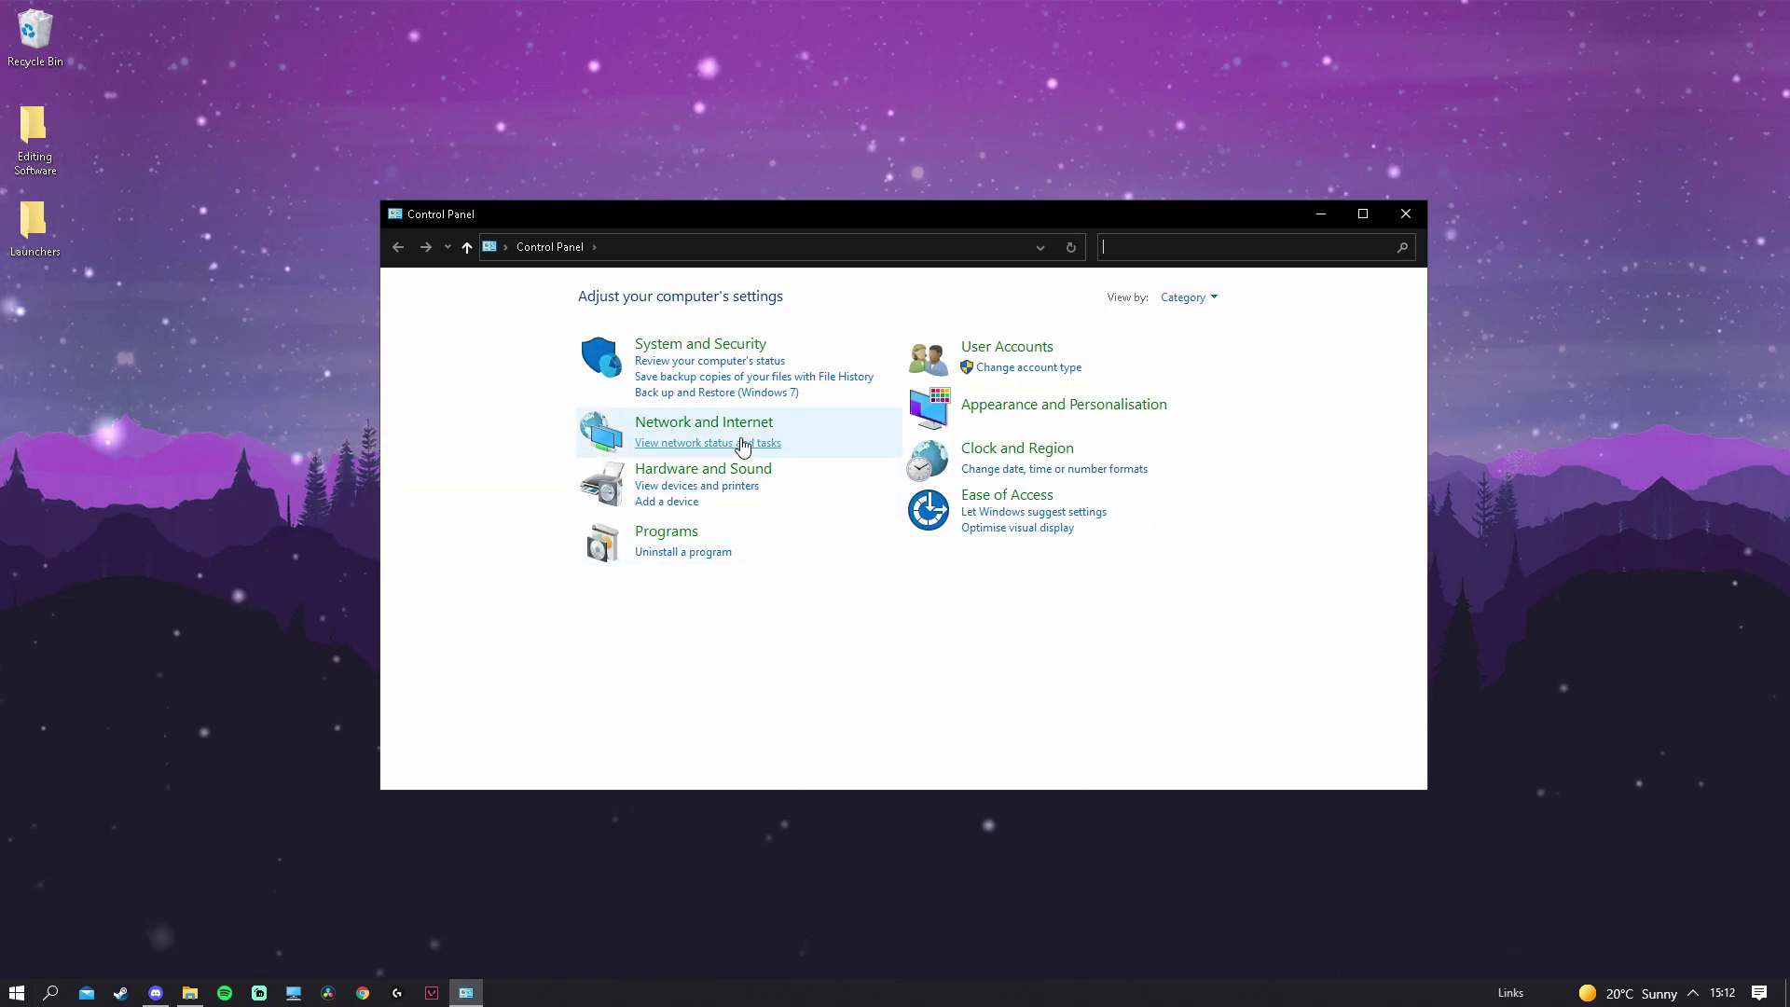
click(664, 345)
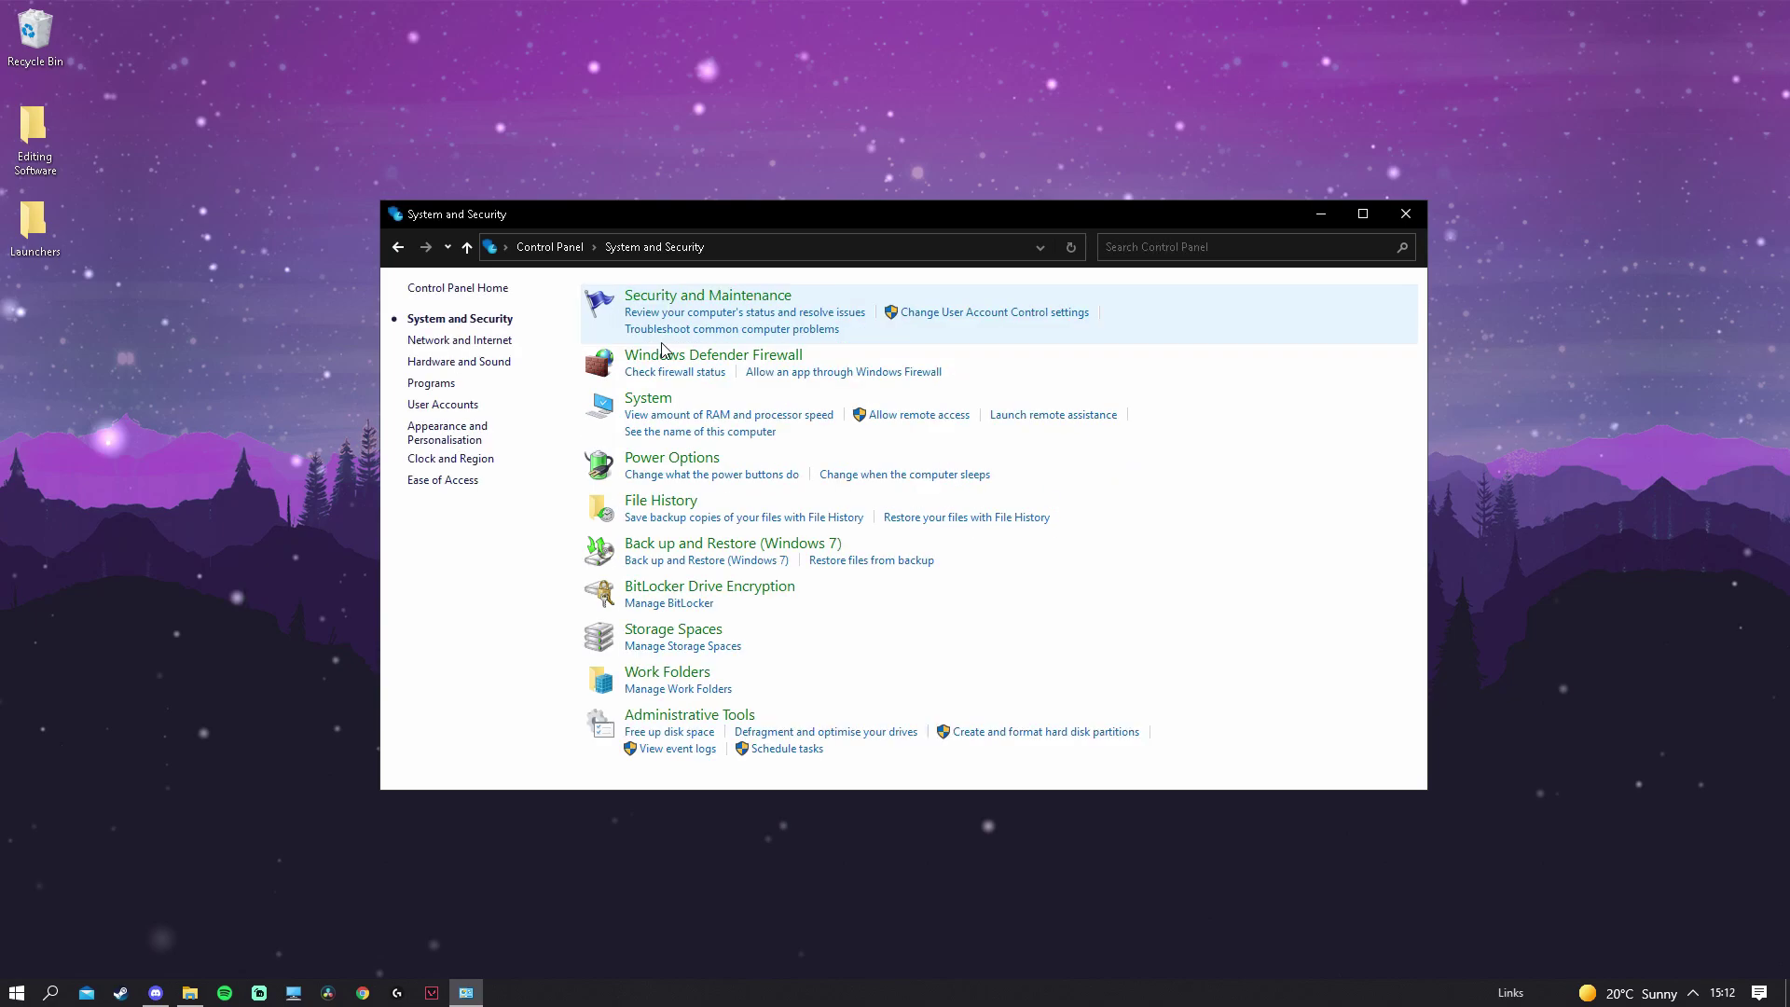
right_click(657, 406)
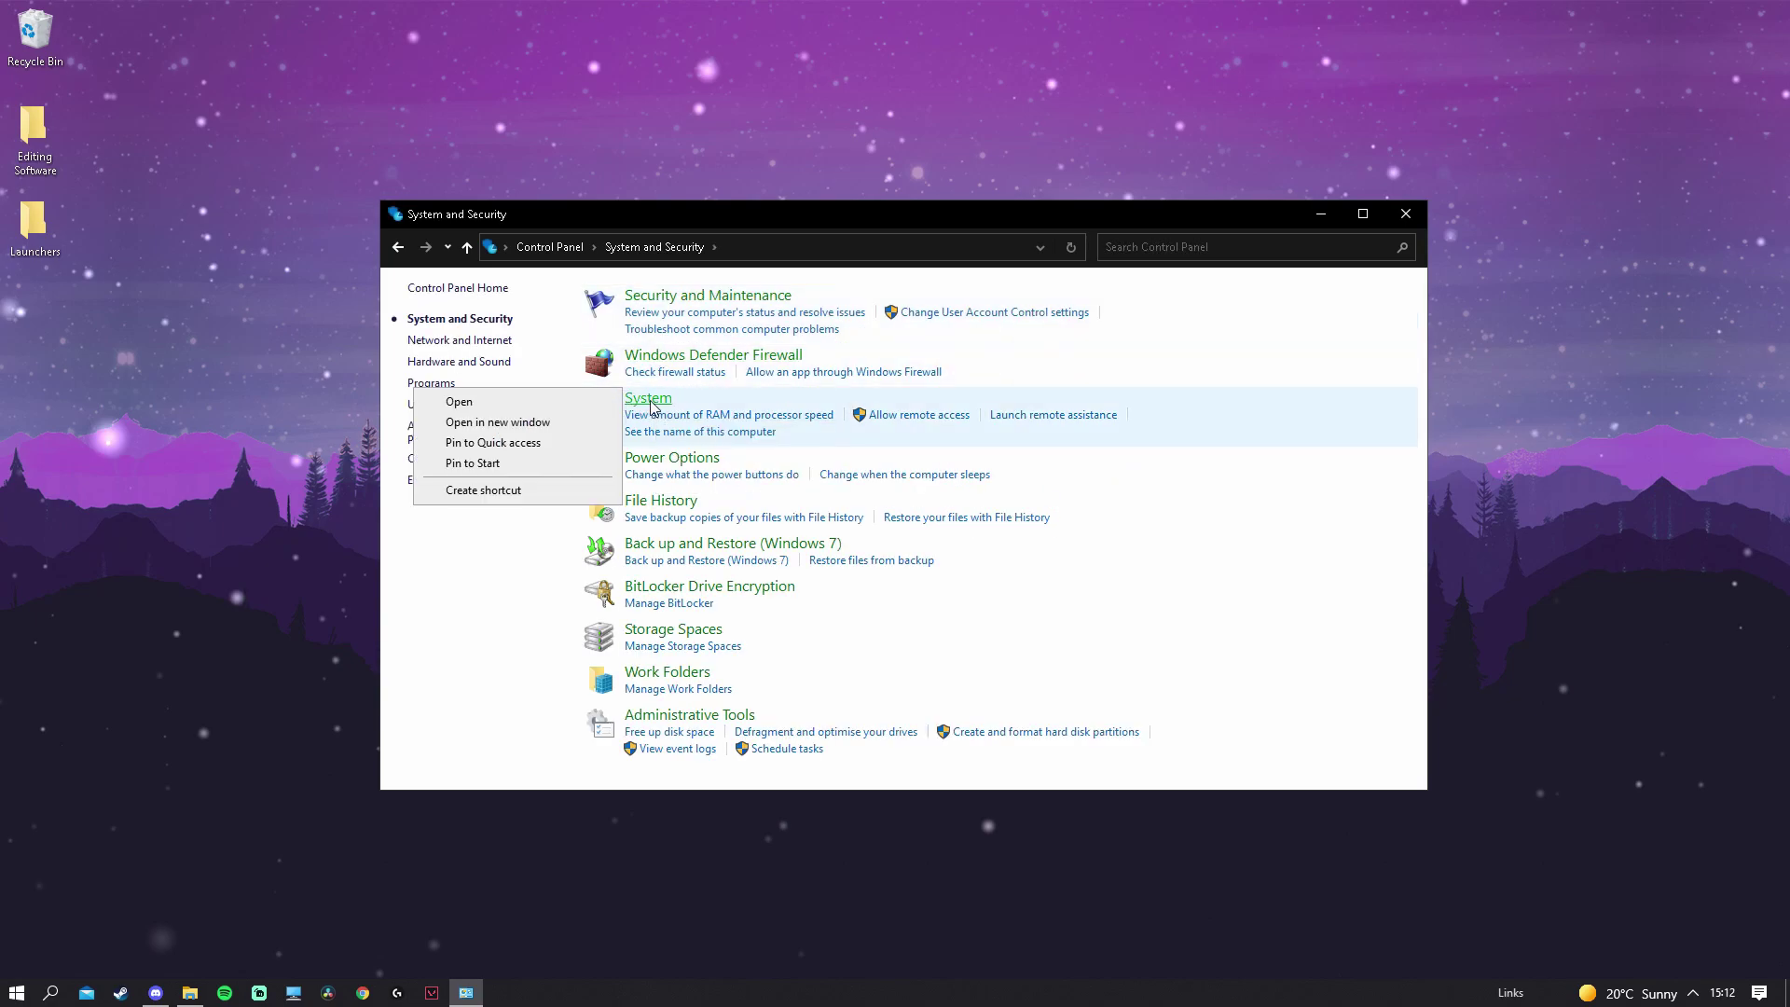
click(507, 406)
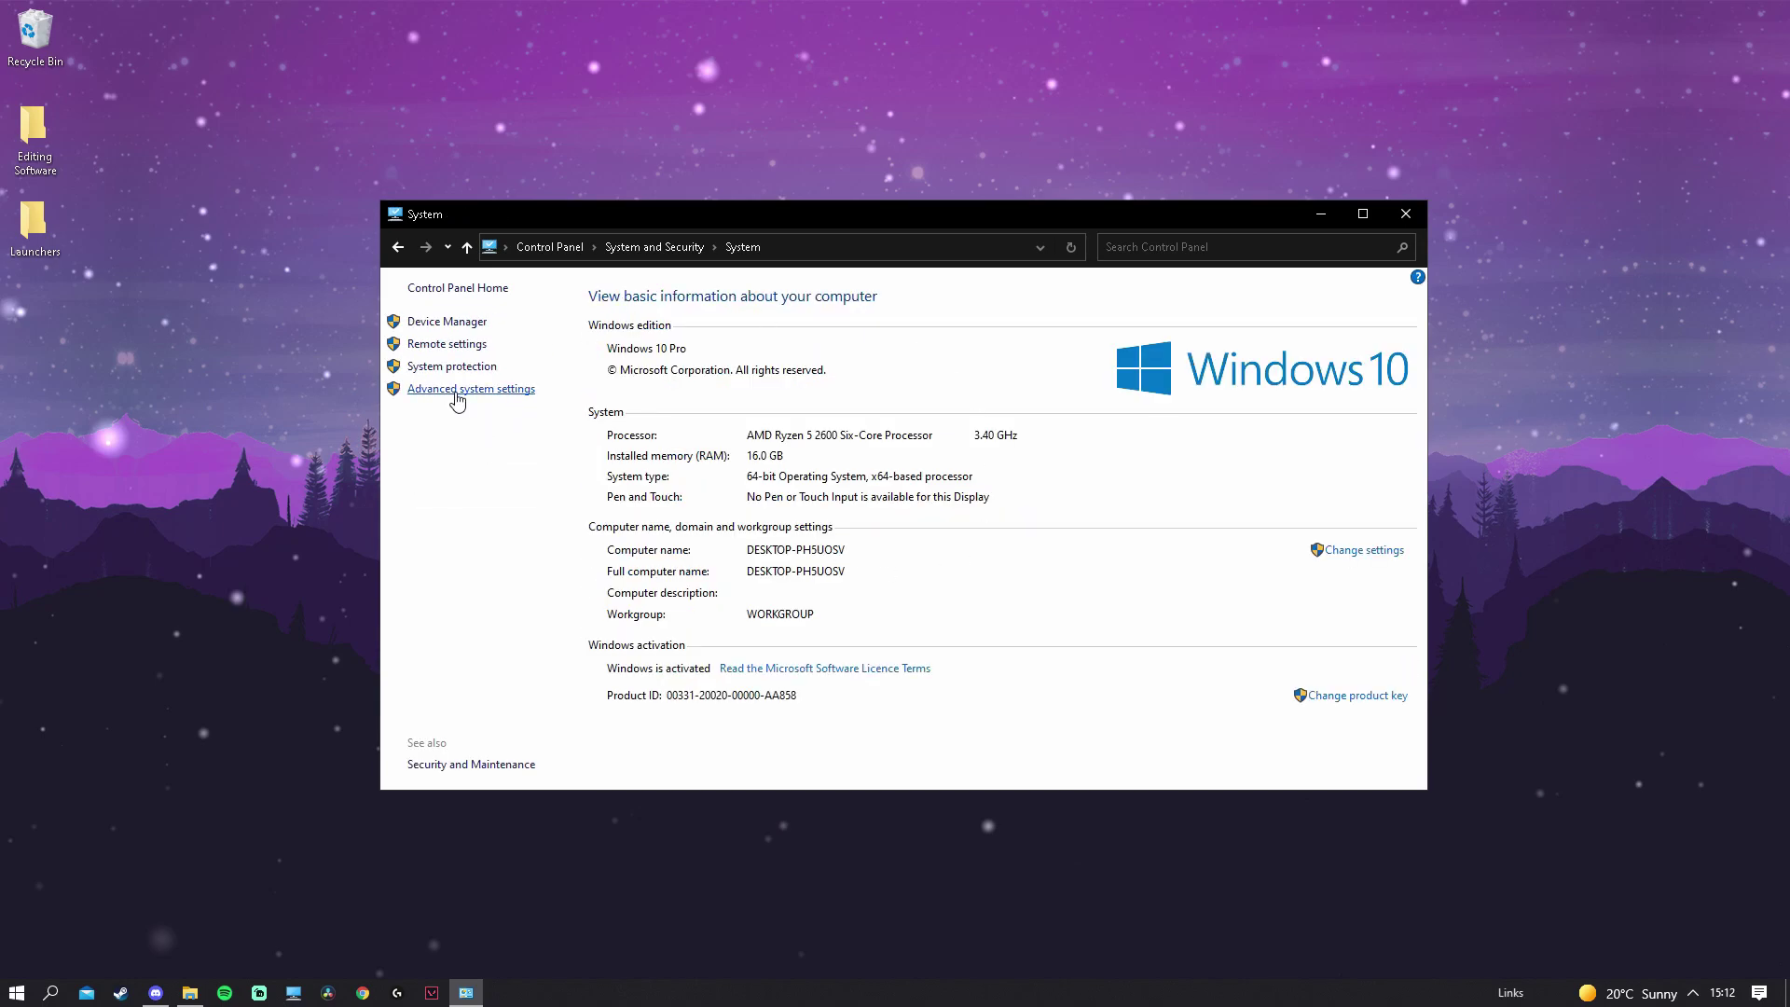
Confirm Visual Effects uses 'Adjust for best performance', then close Performance Options and System Properties
click(457, 390)
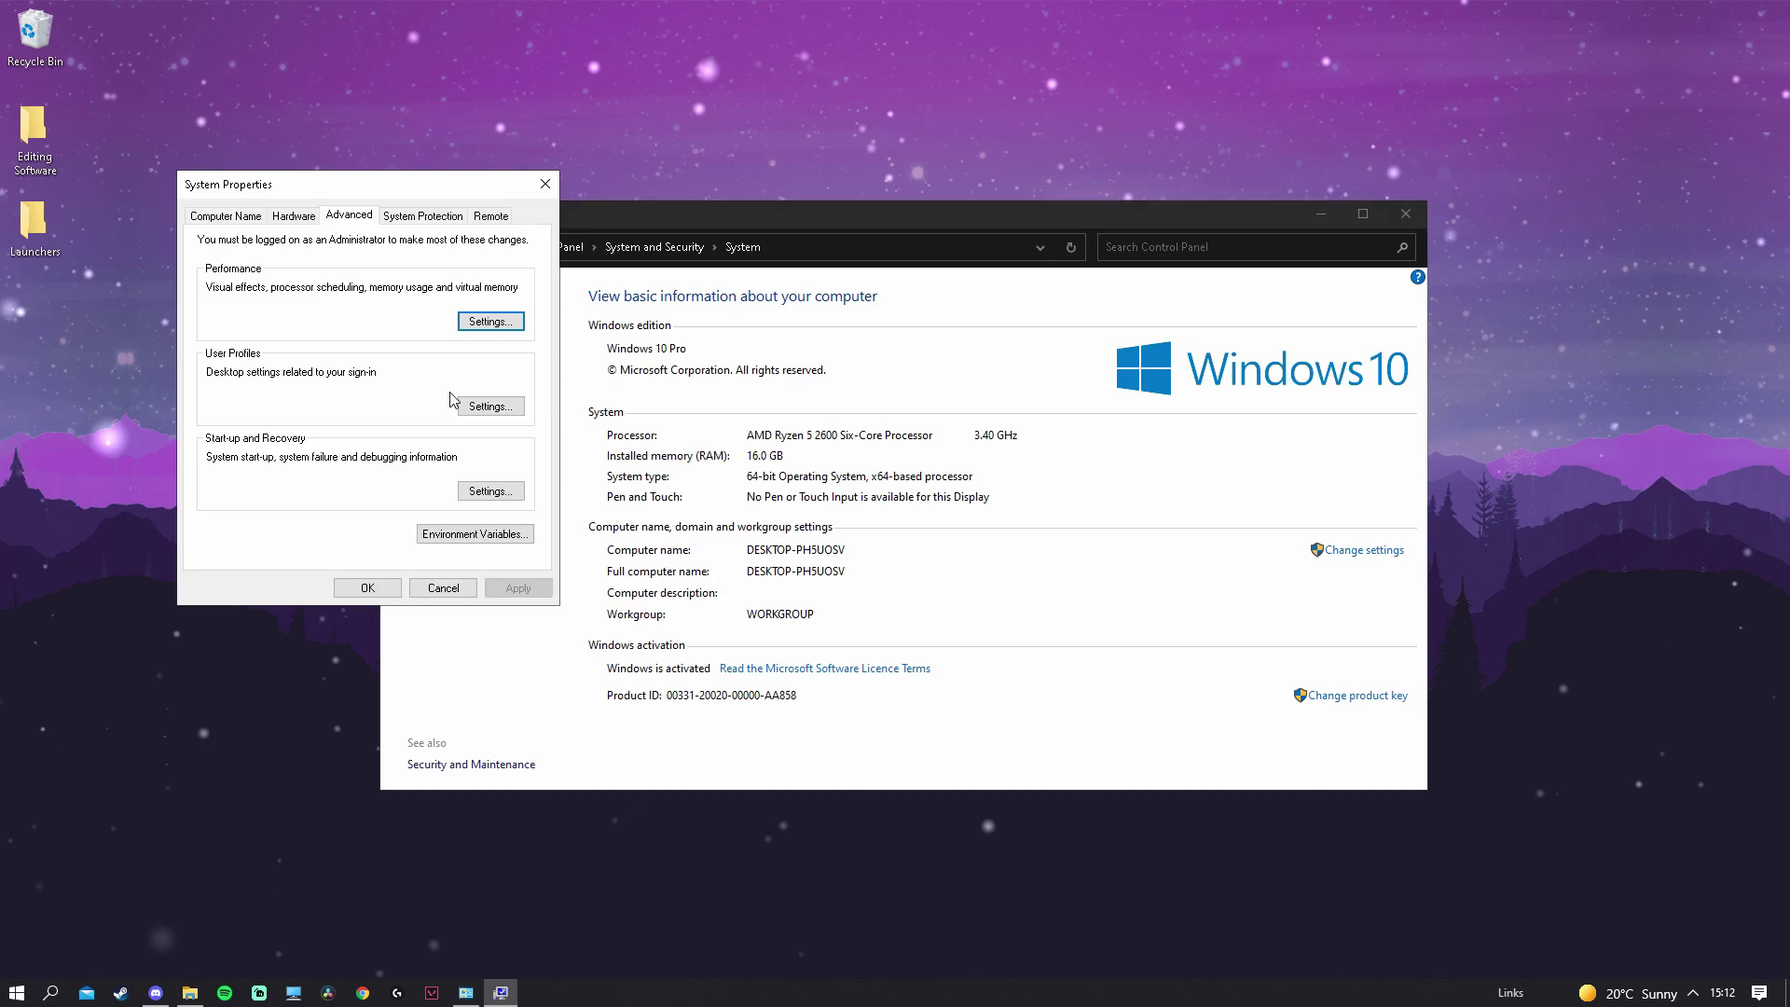
click(307, 216)
click(349, 214)
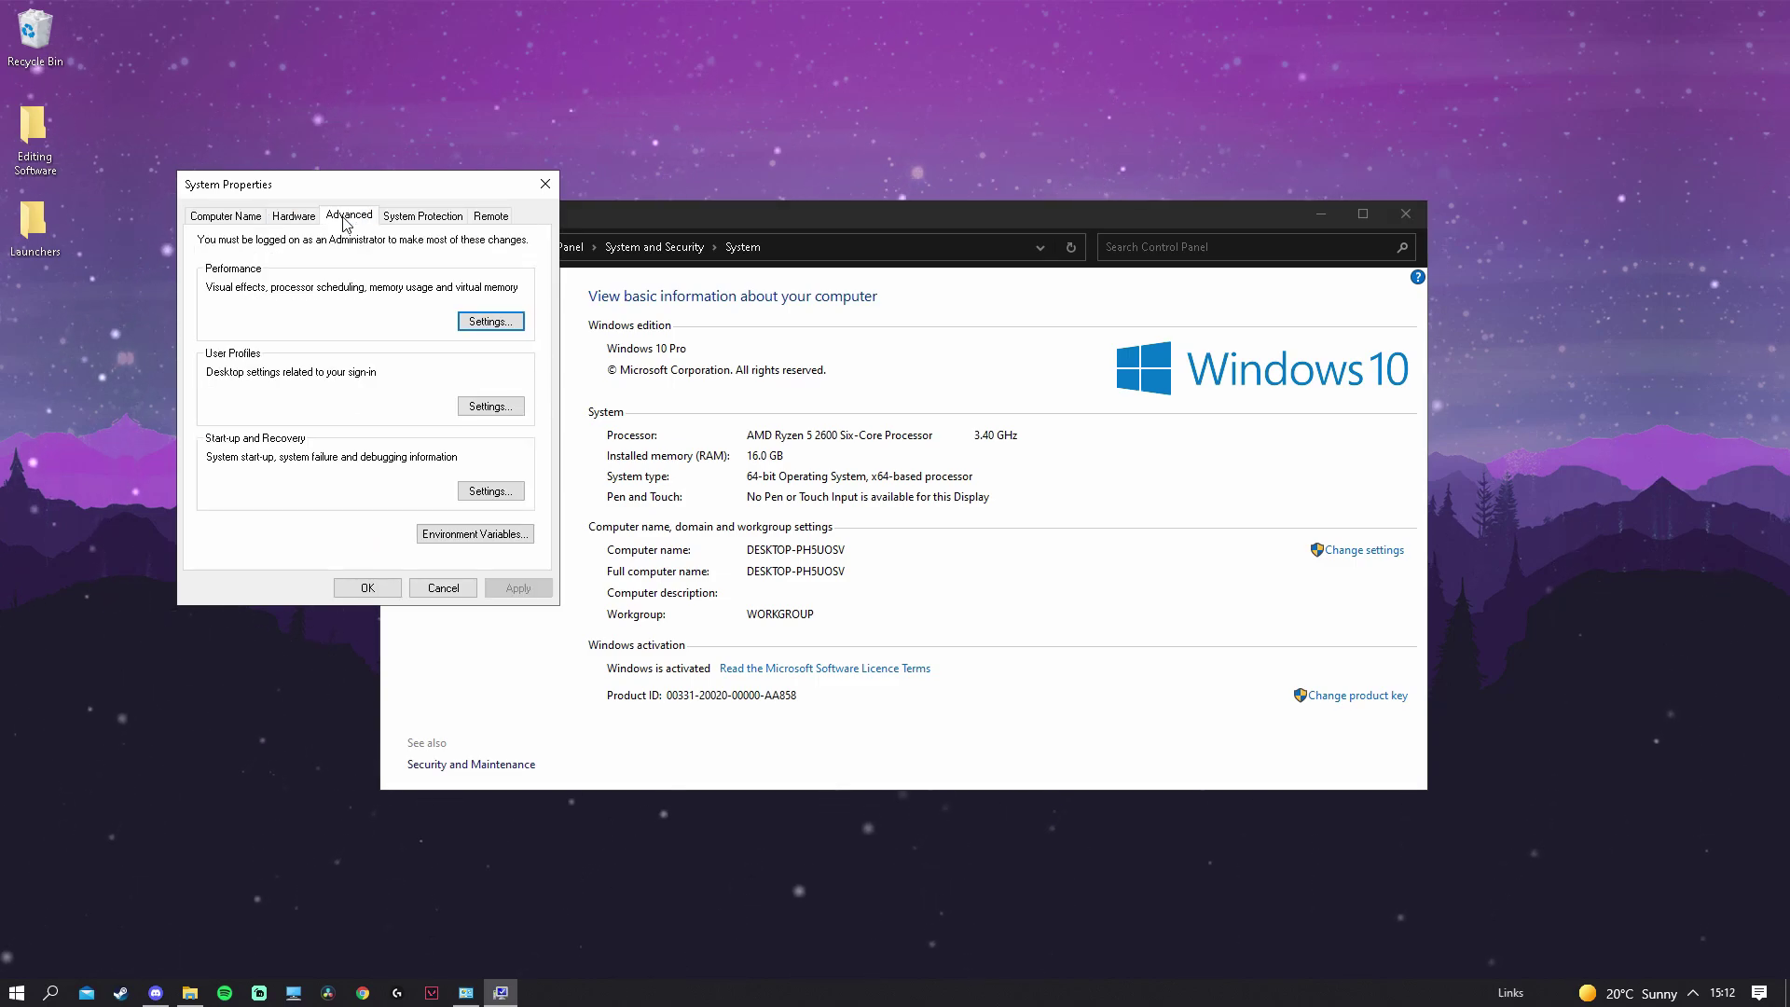
click(471, 322)
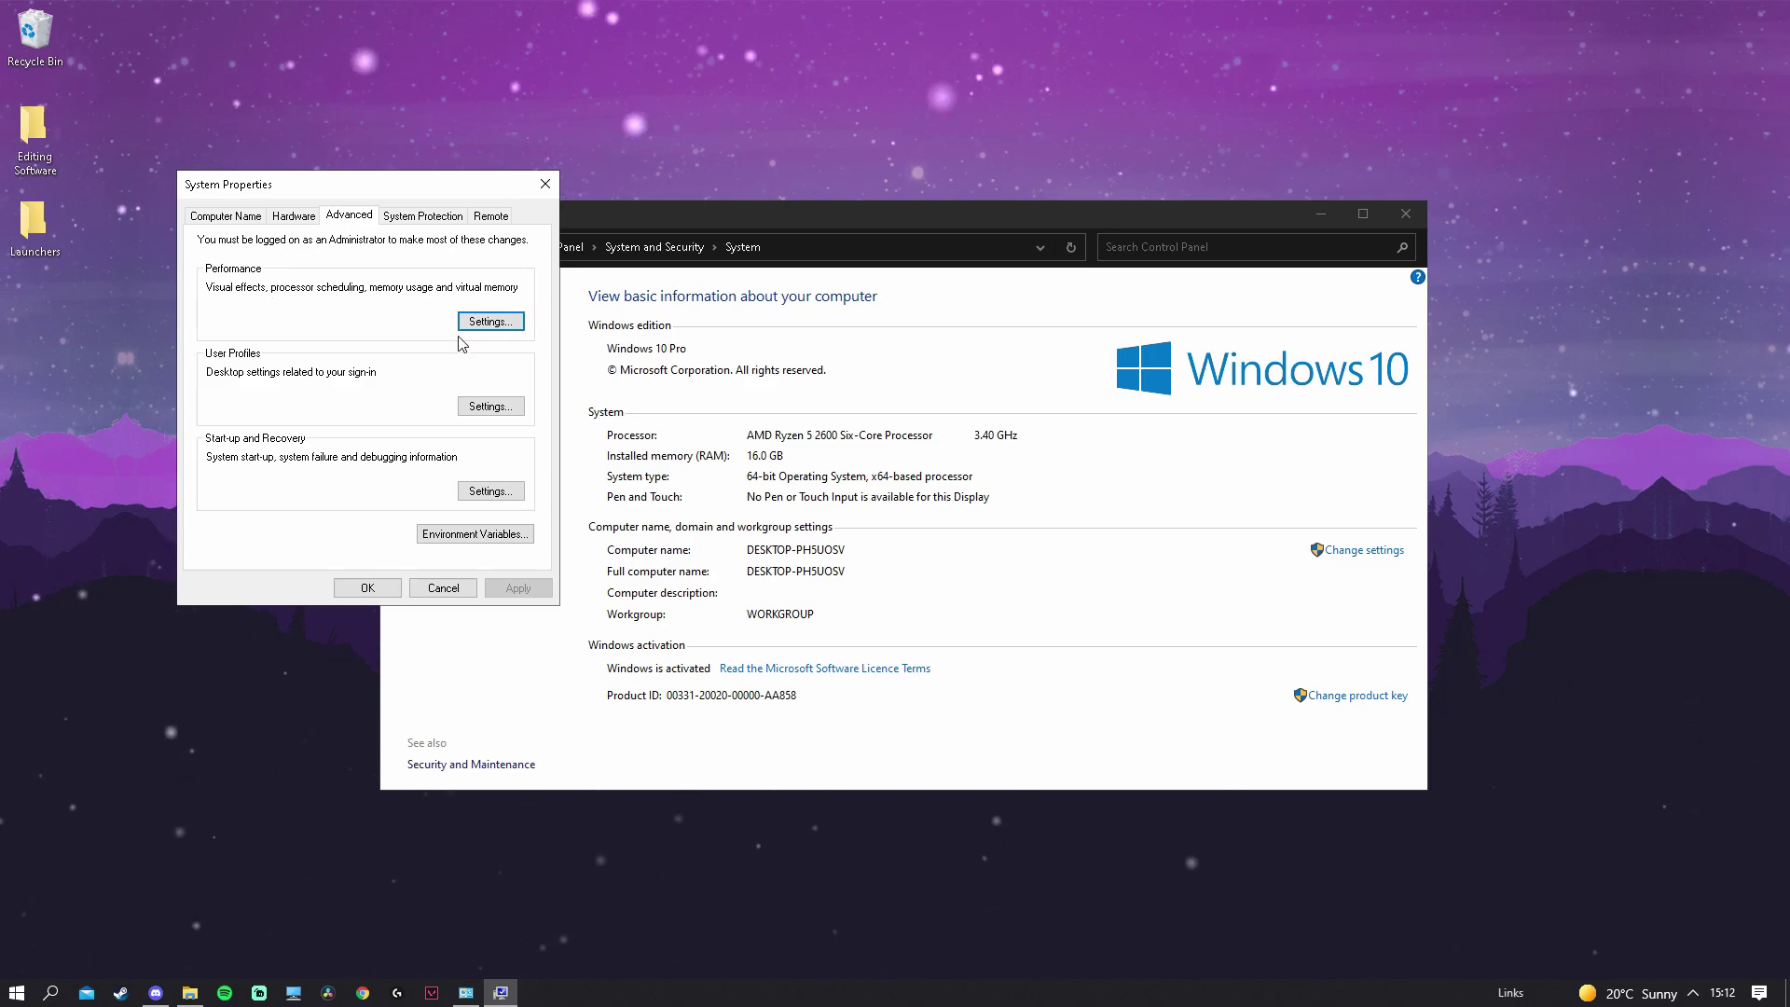
click(490, 321)
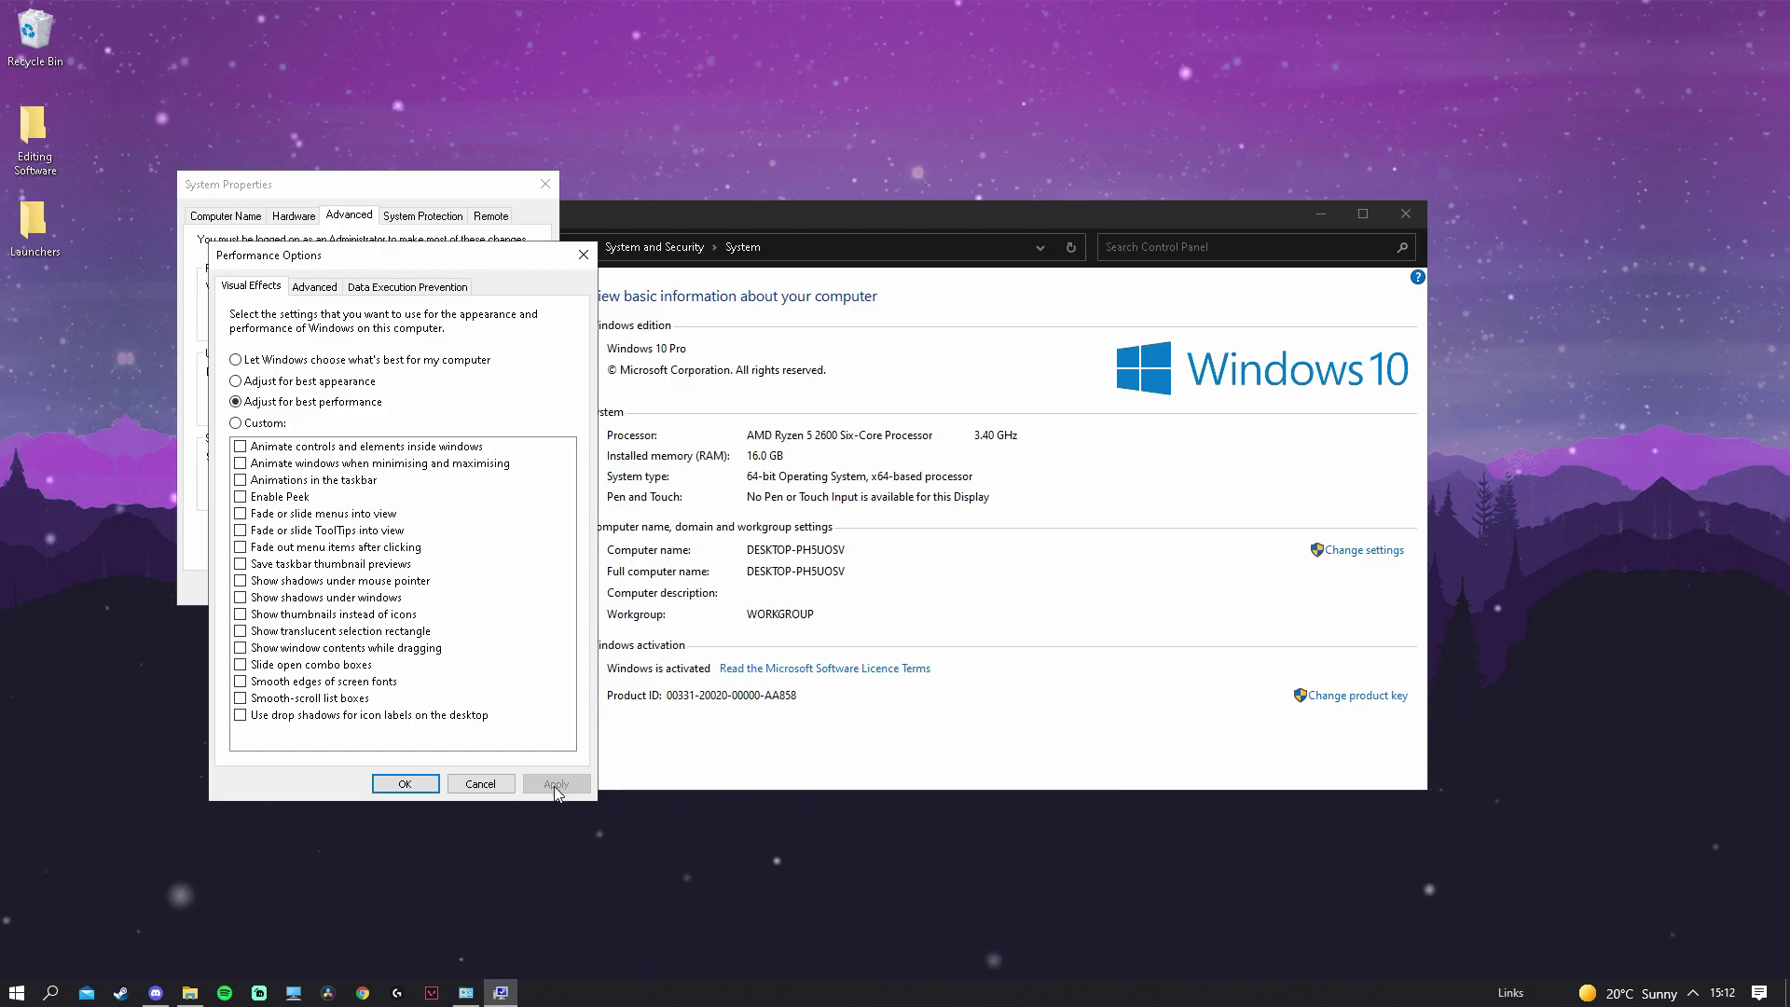
click(582, 256)
click(545, 184)
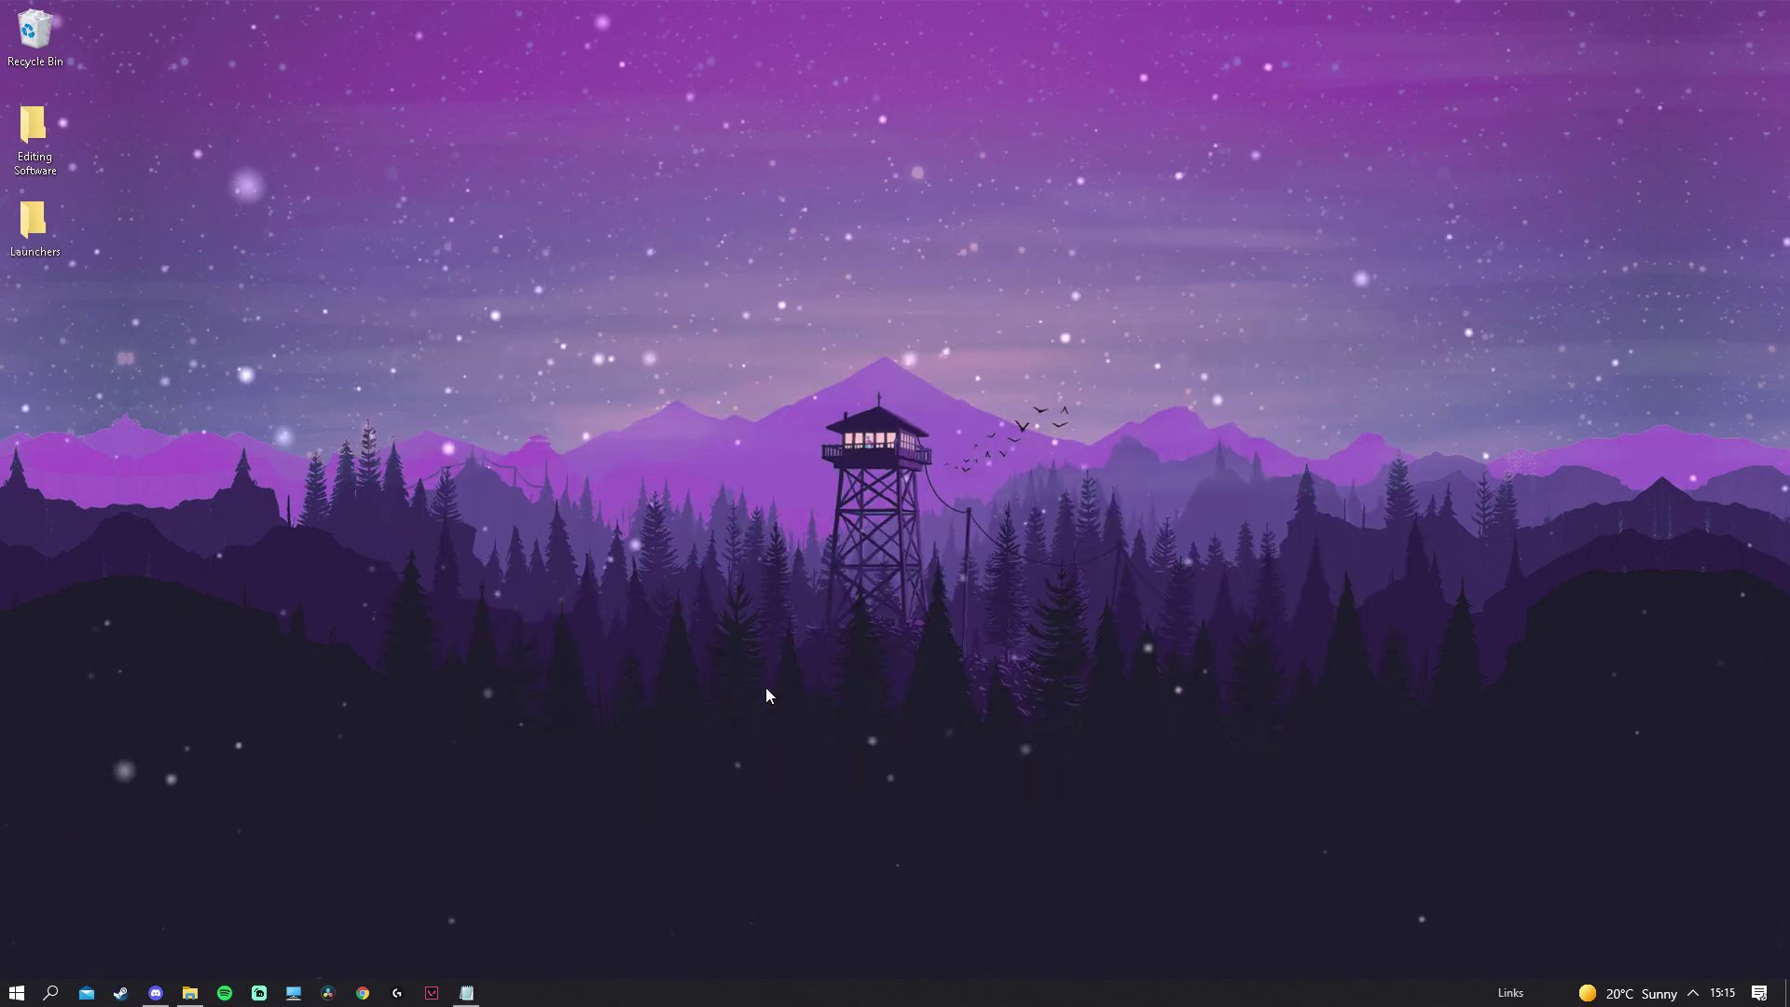
Open Rust's properties from the Steam Library and inspect its Launch Options text
click(120, 992)
mouse_move(191, 49)
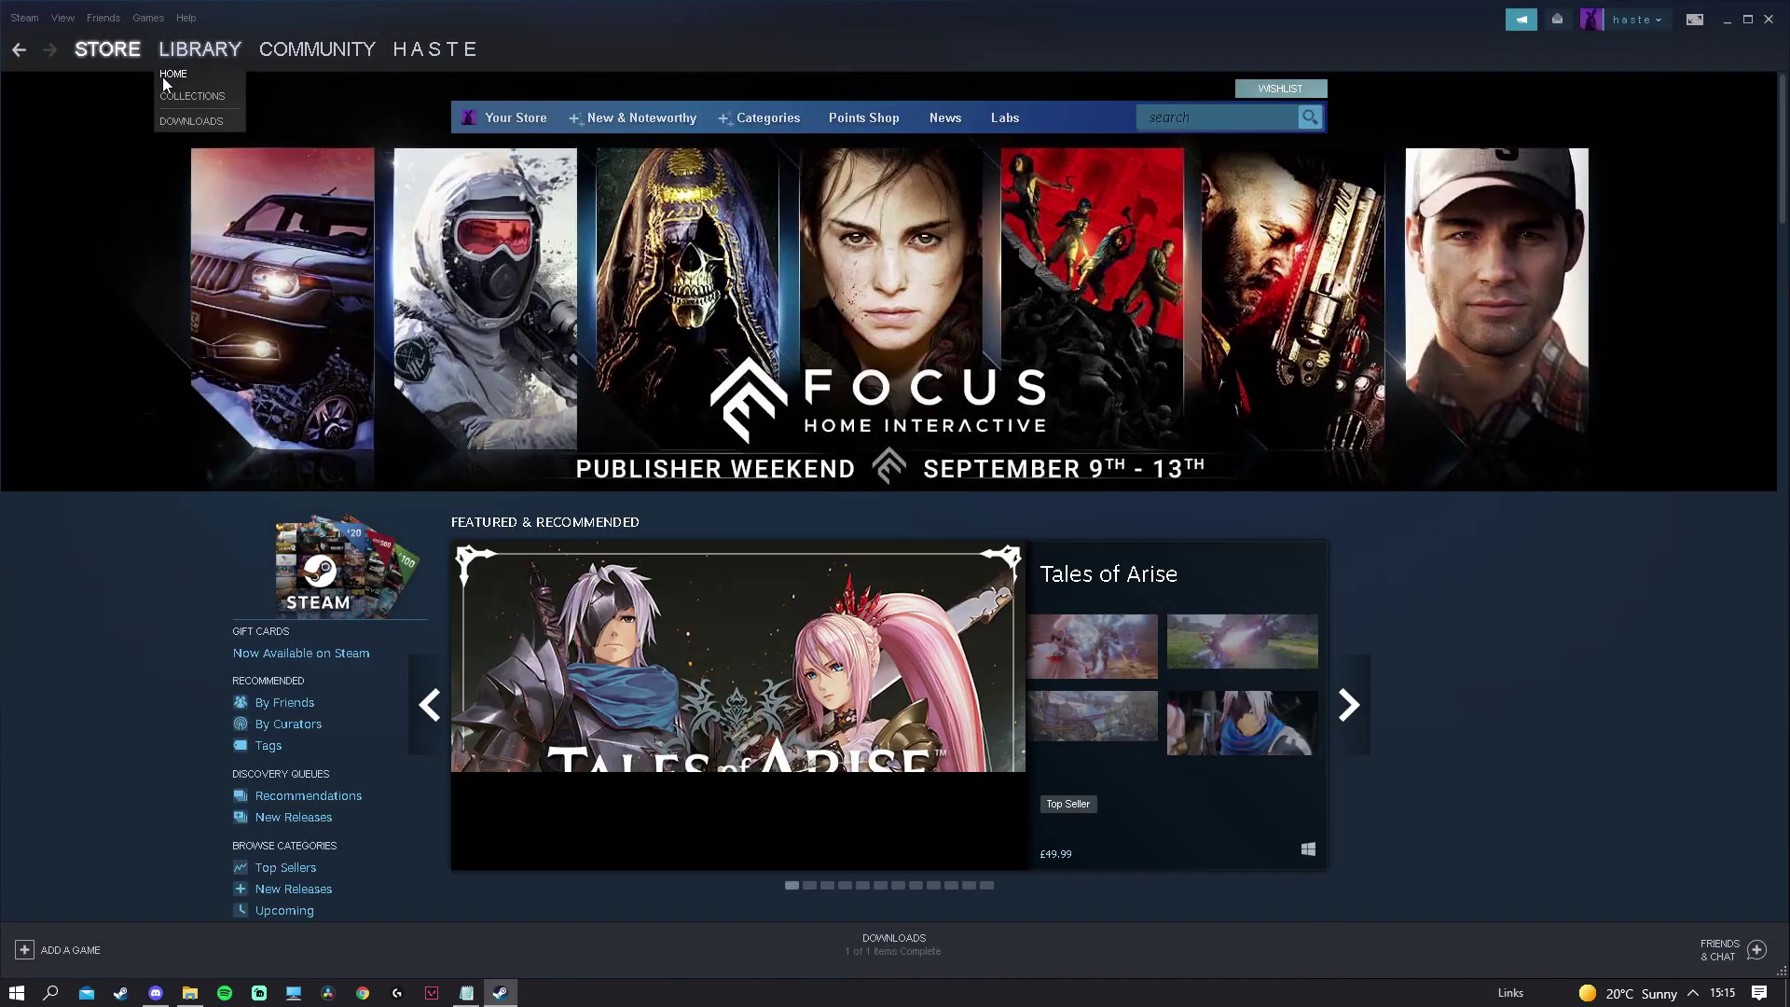
click(162, 77)
click(168, 87)
right_click(80, 229)
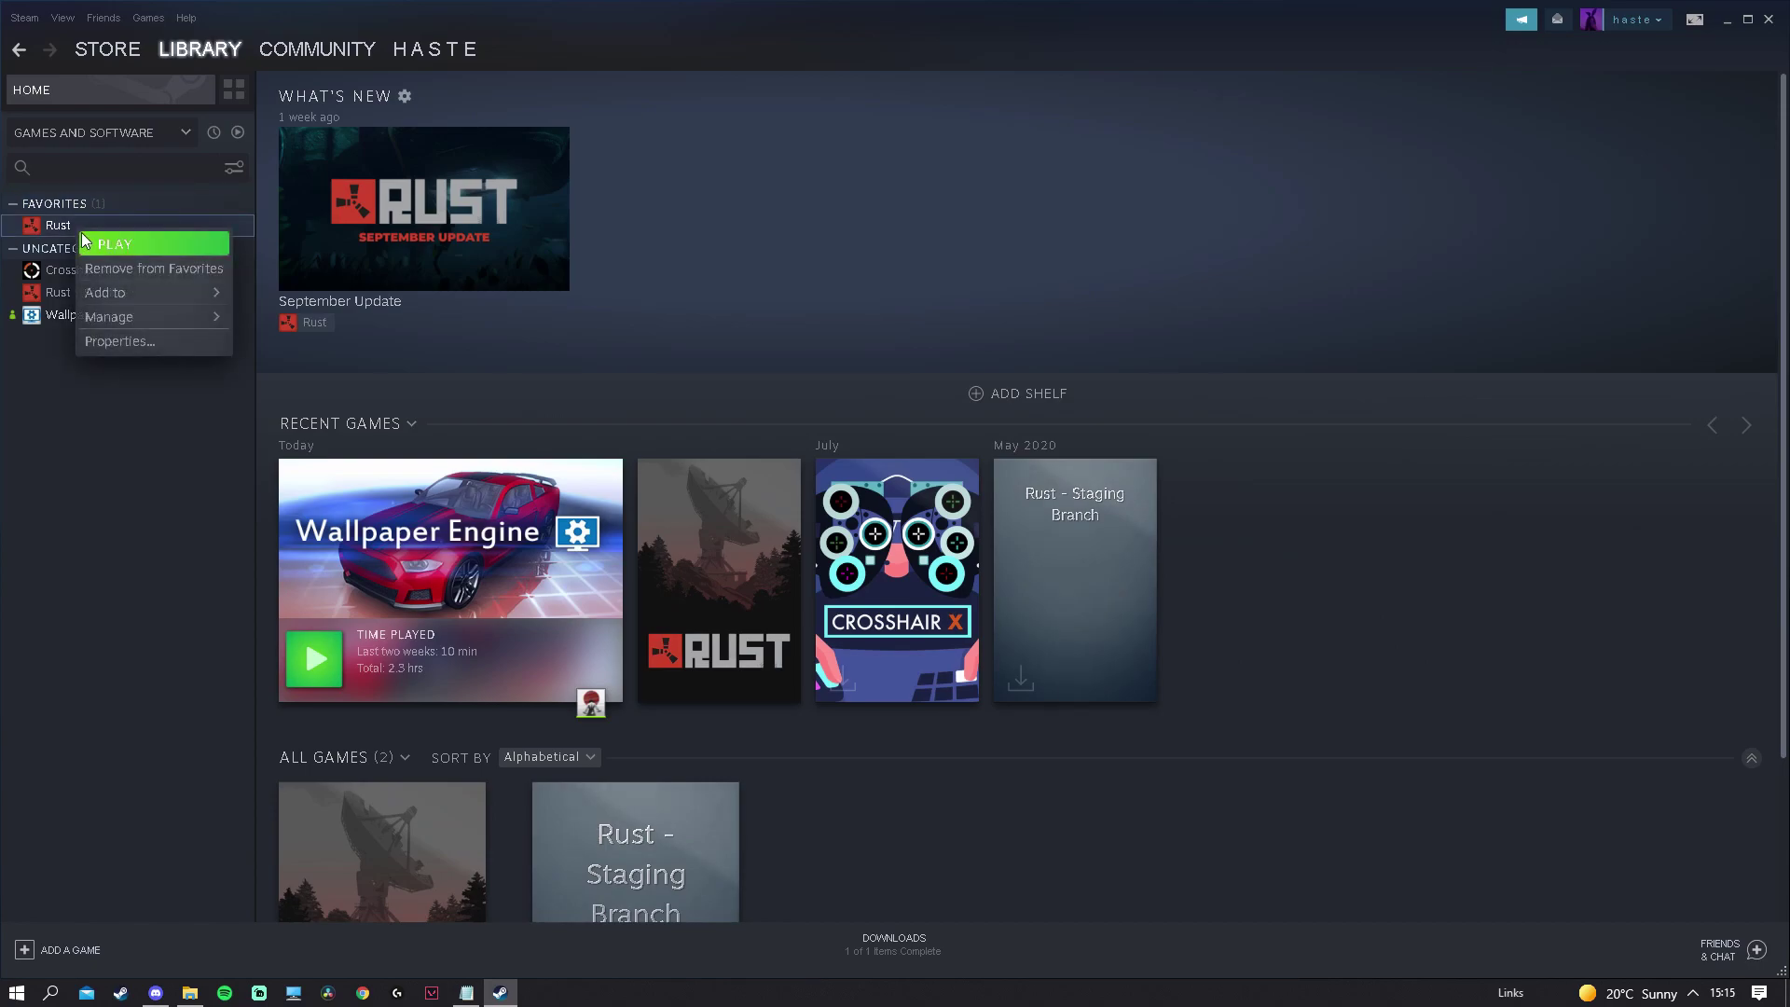
click(115, 344)
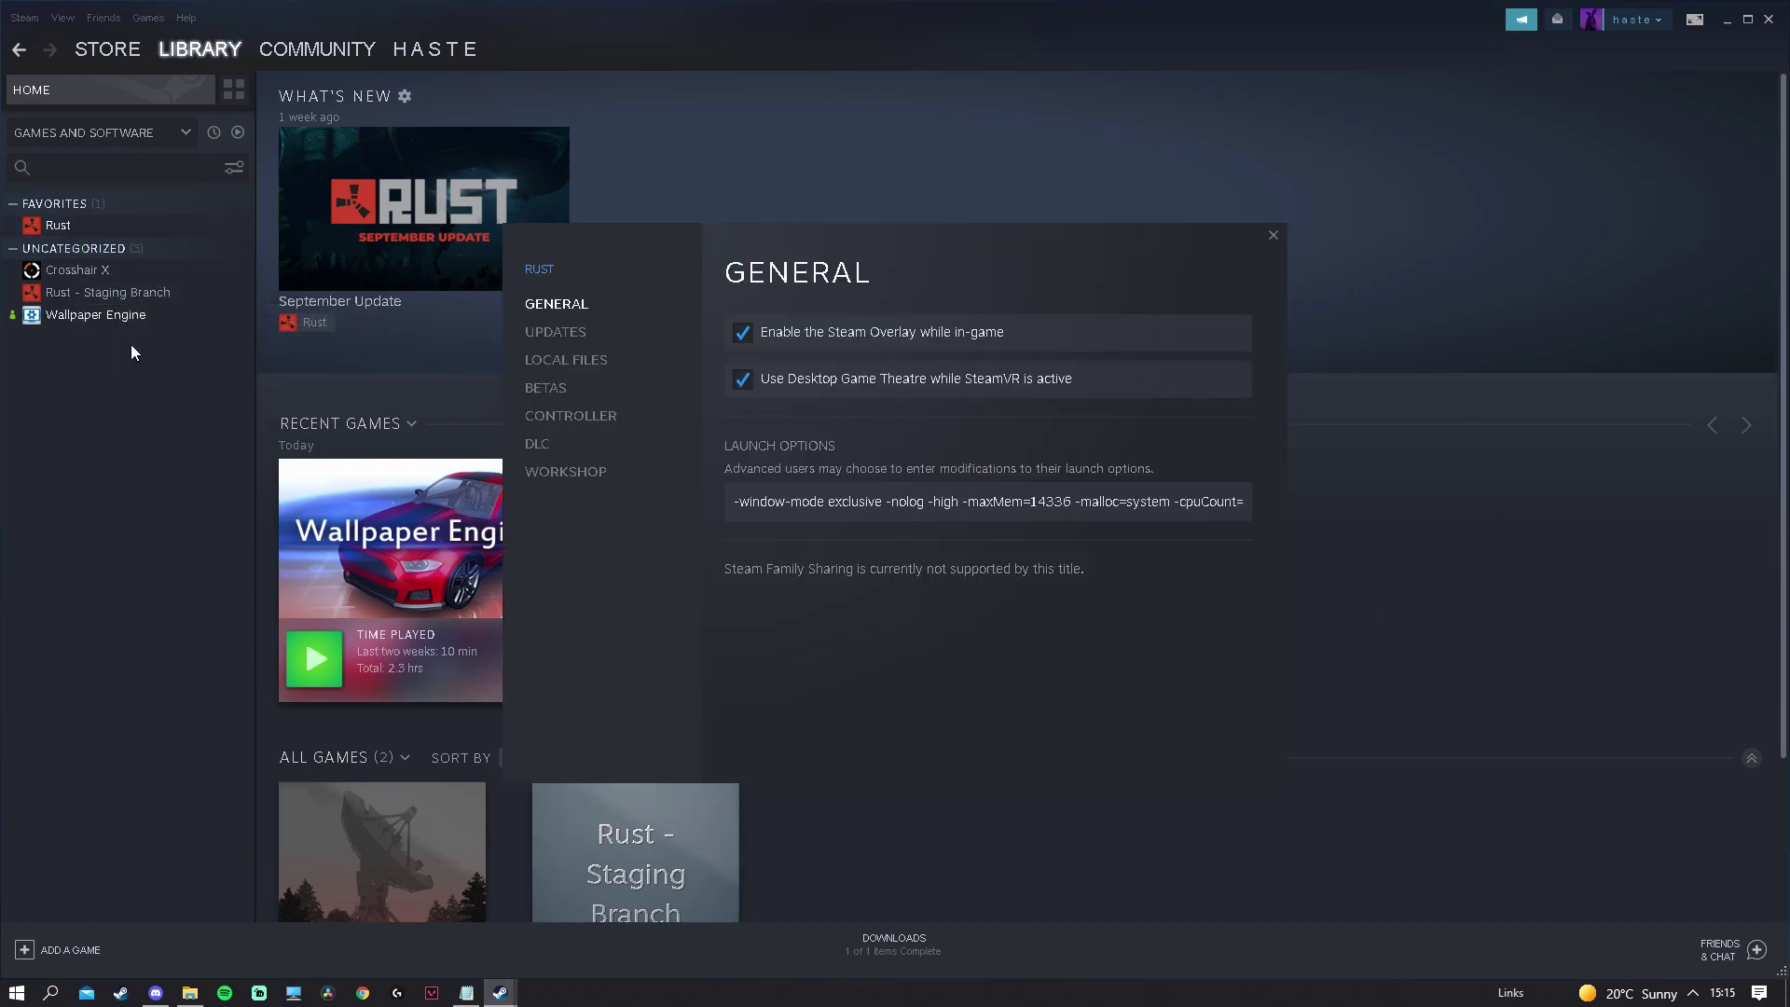
drag(727, 501, 1603, 525)
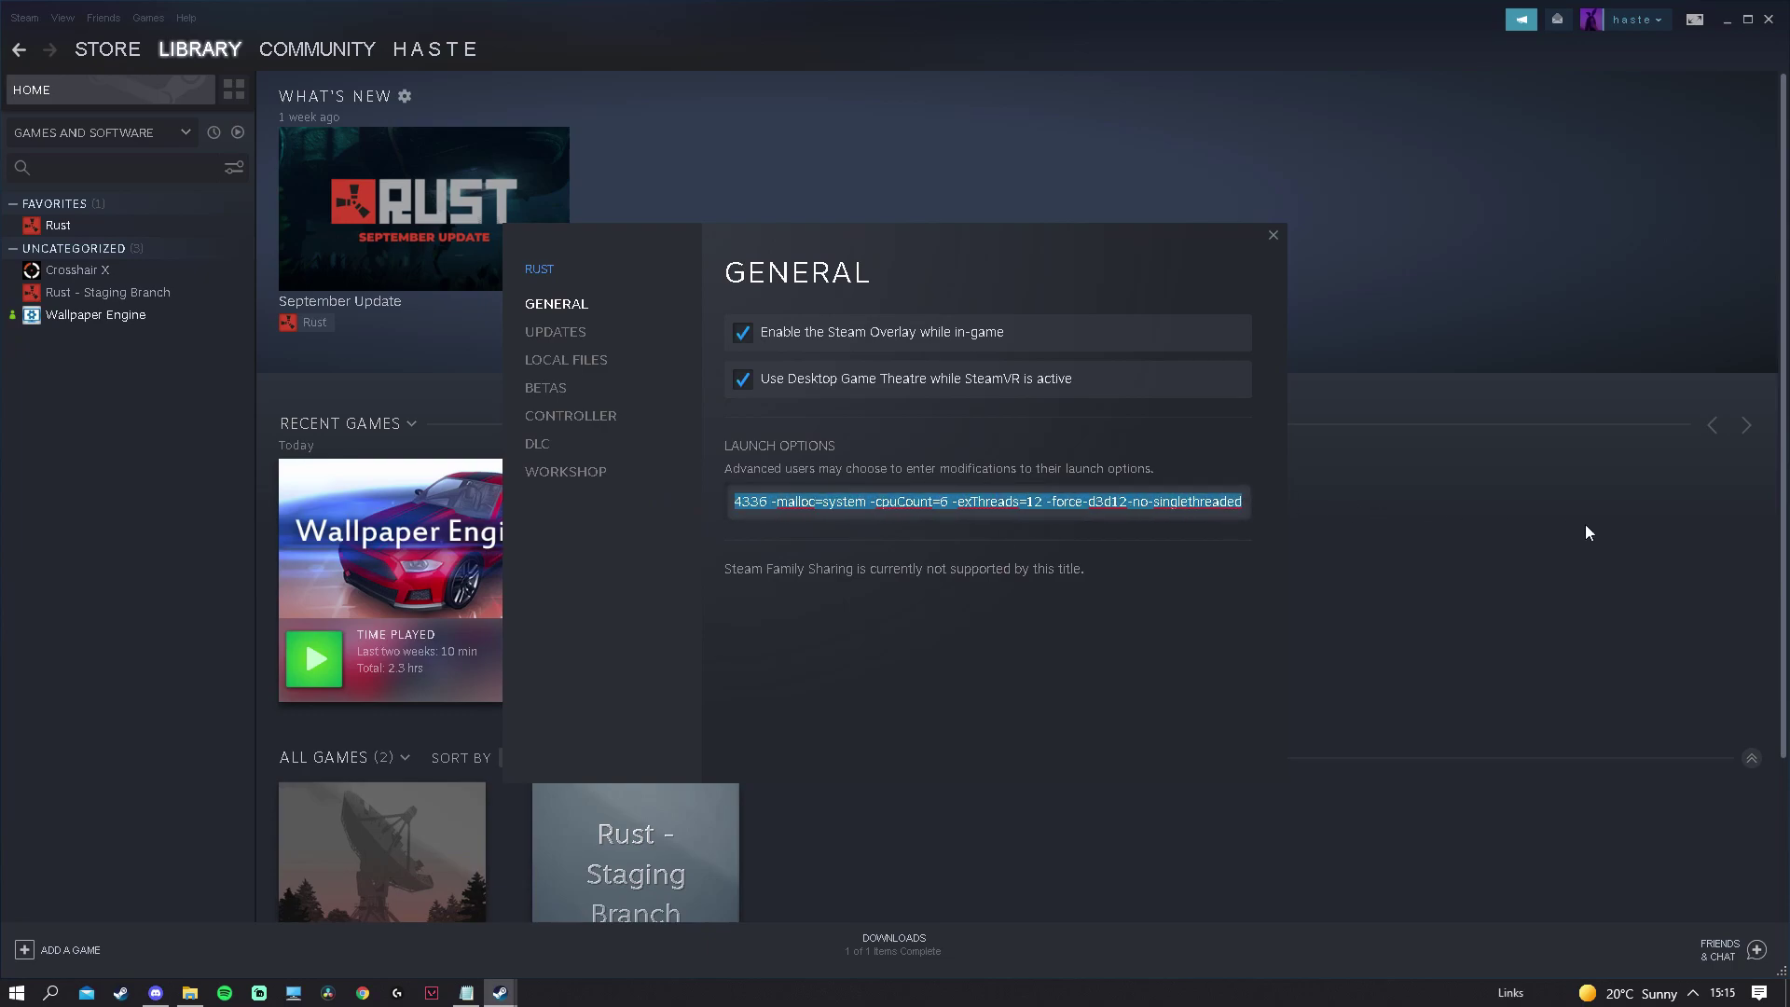
click(1011, 699)
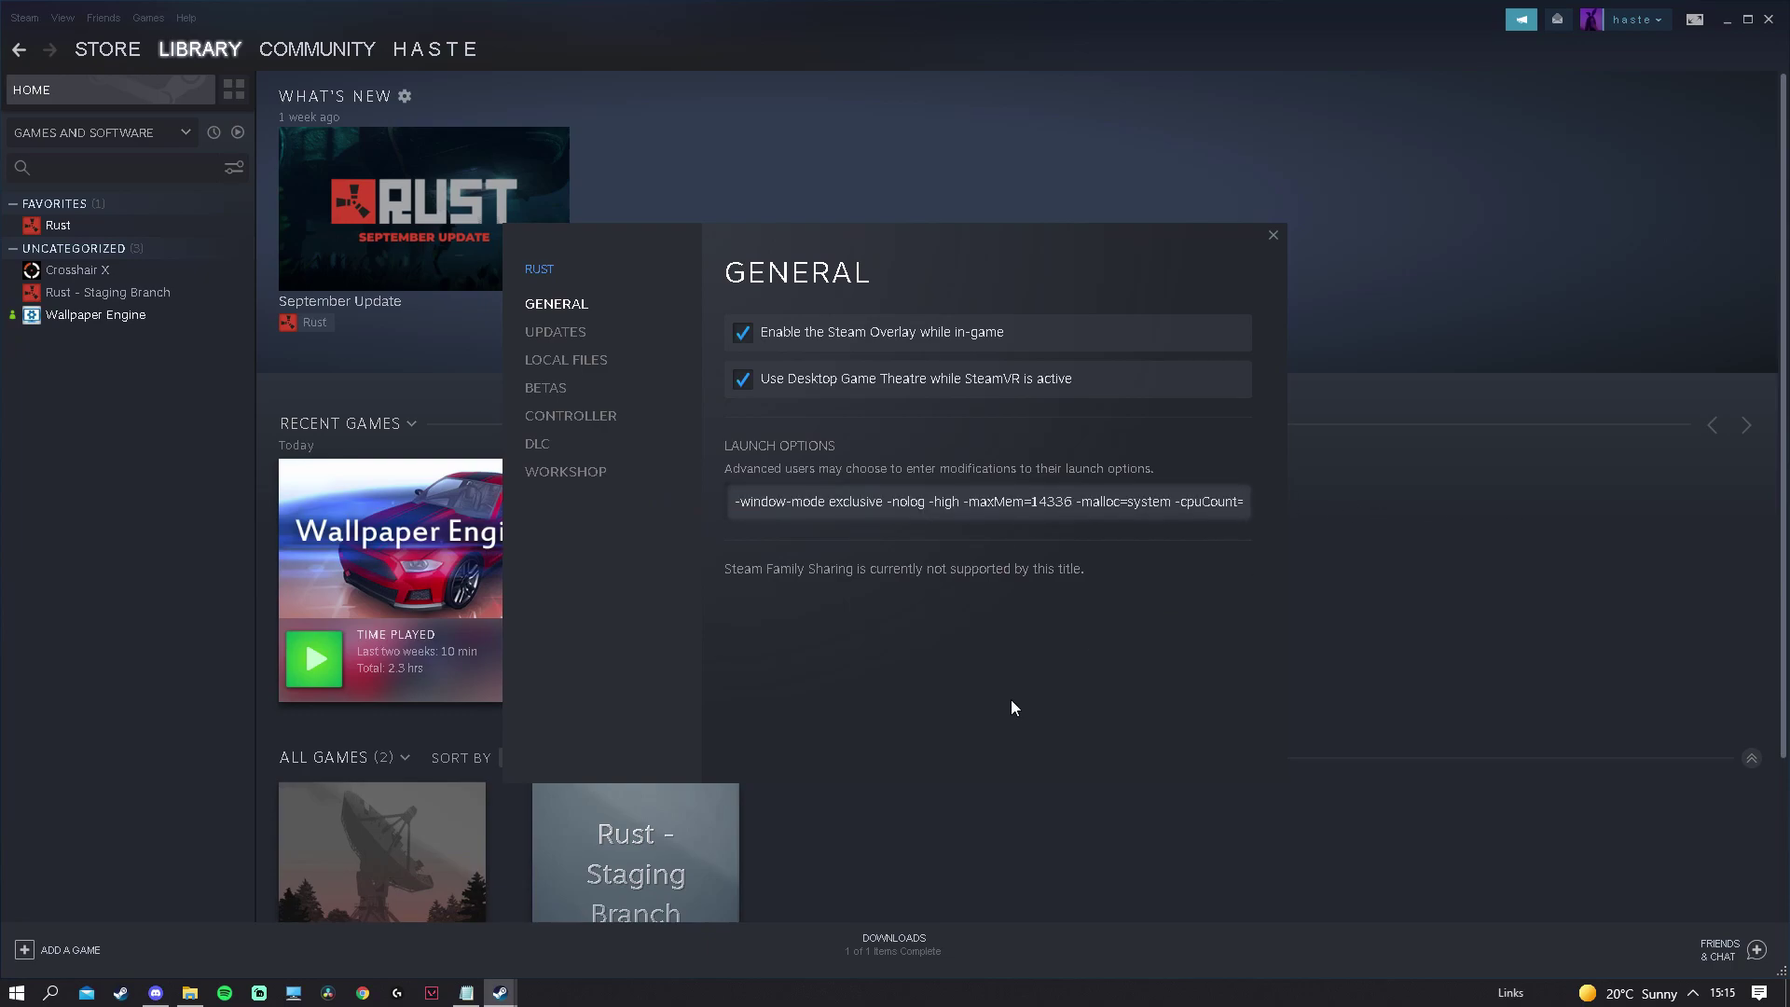
Bring the Notepad launch-option notes forward and centre the window
click(467, 991)
drag(311, 146, 472, 165)
key(ctrl+a)
click(635, 499)
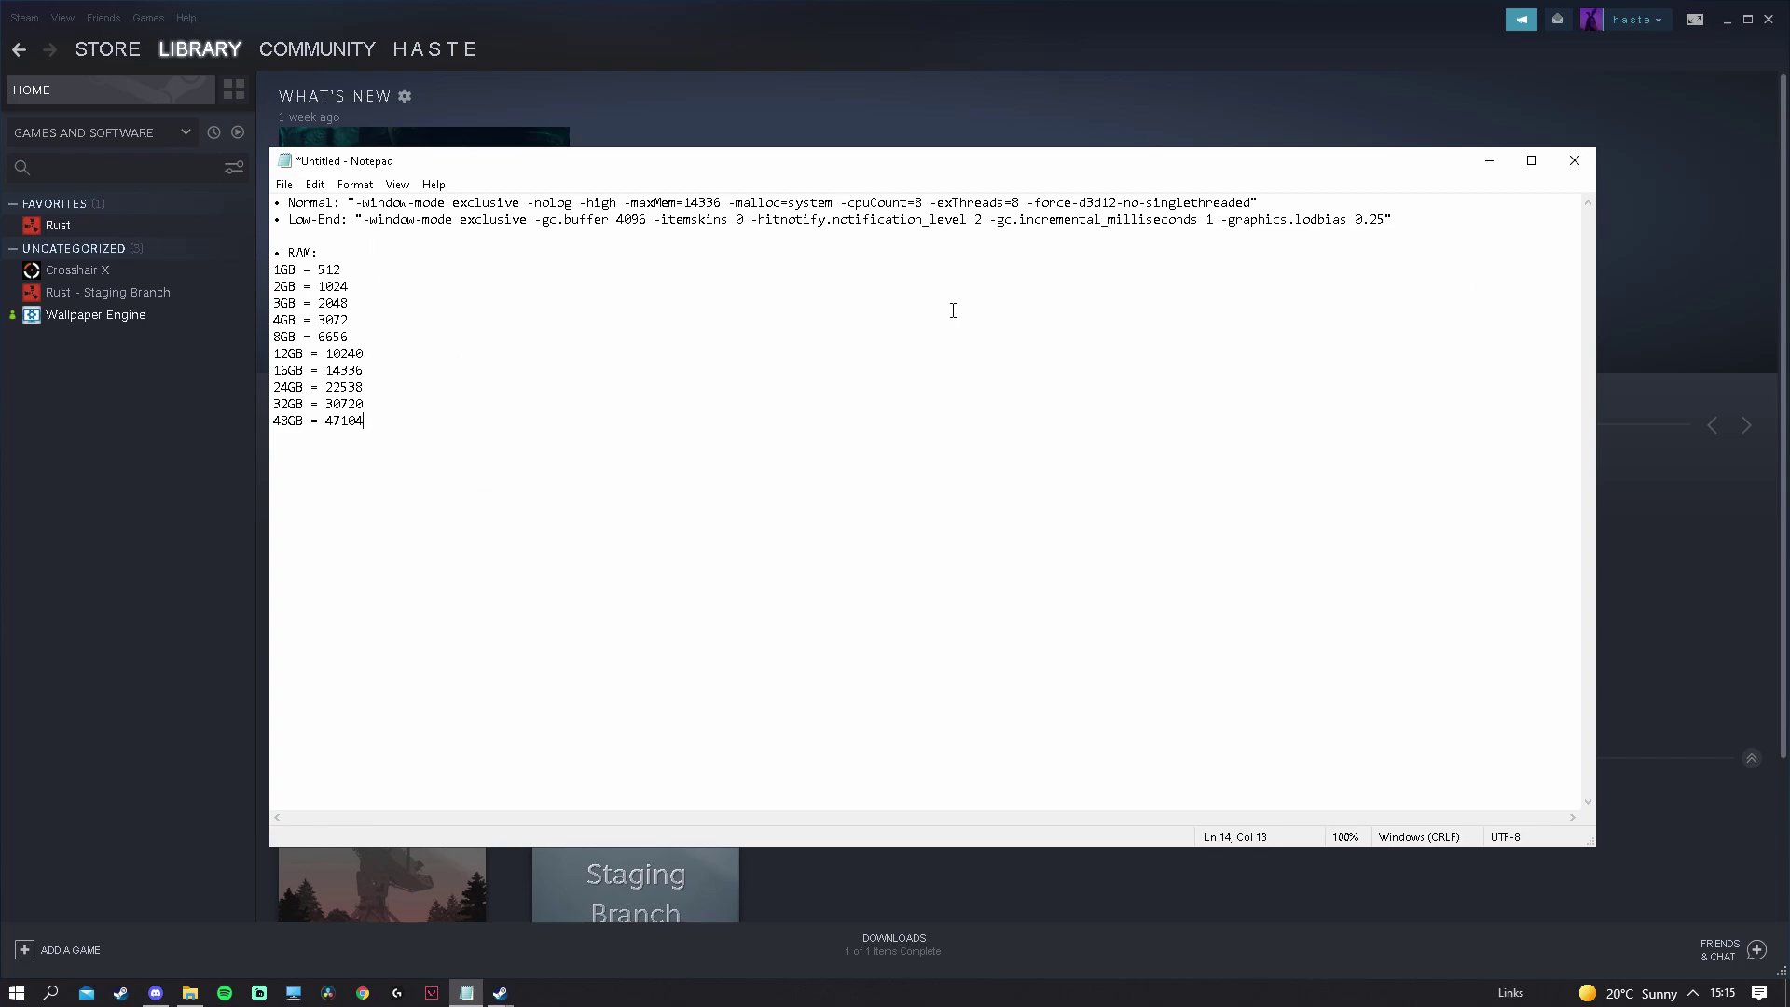
Highlight the Low-End and Normal launch option lines and the RAM table in the notes
click(927, 239)
key(shift+Up)
key(shift+Home)
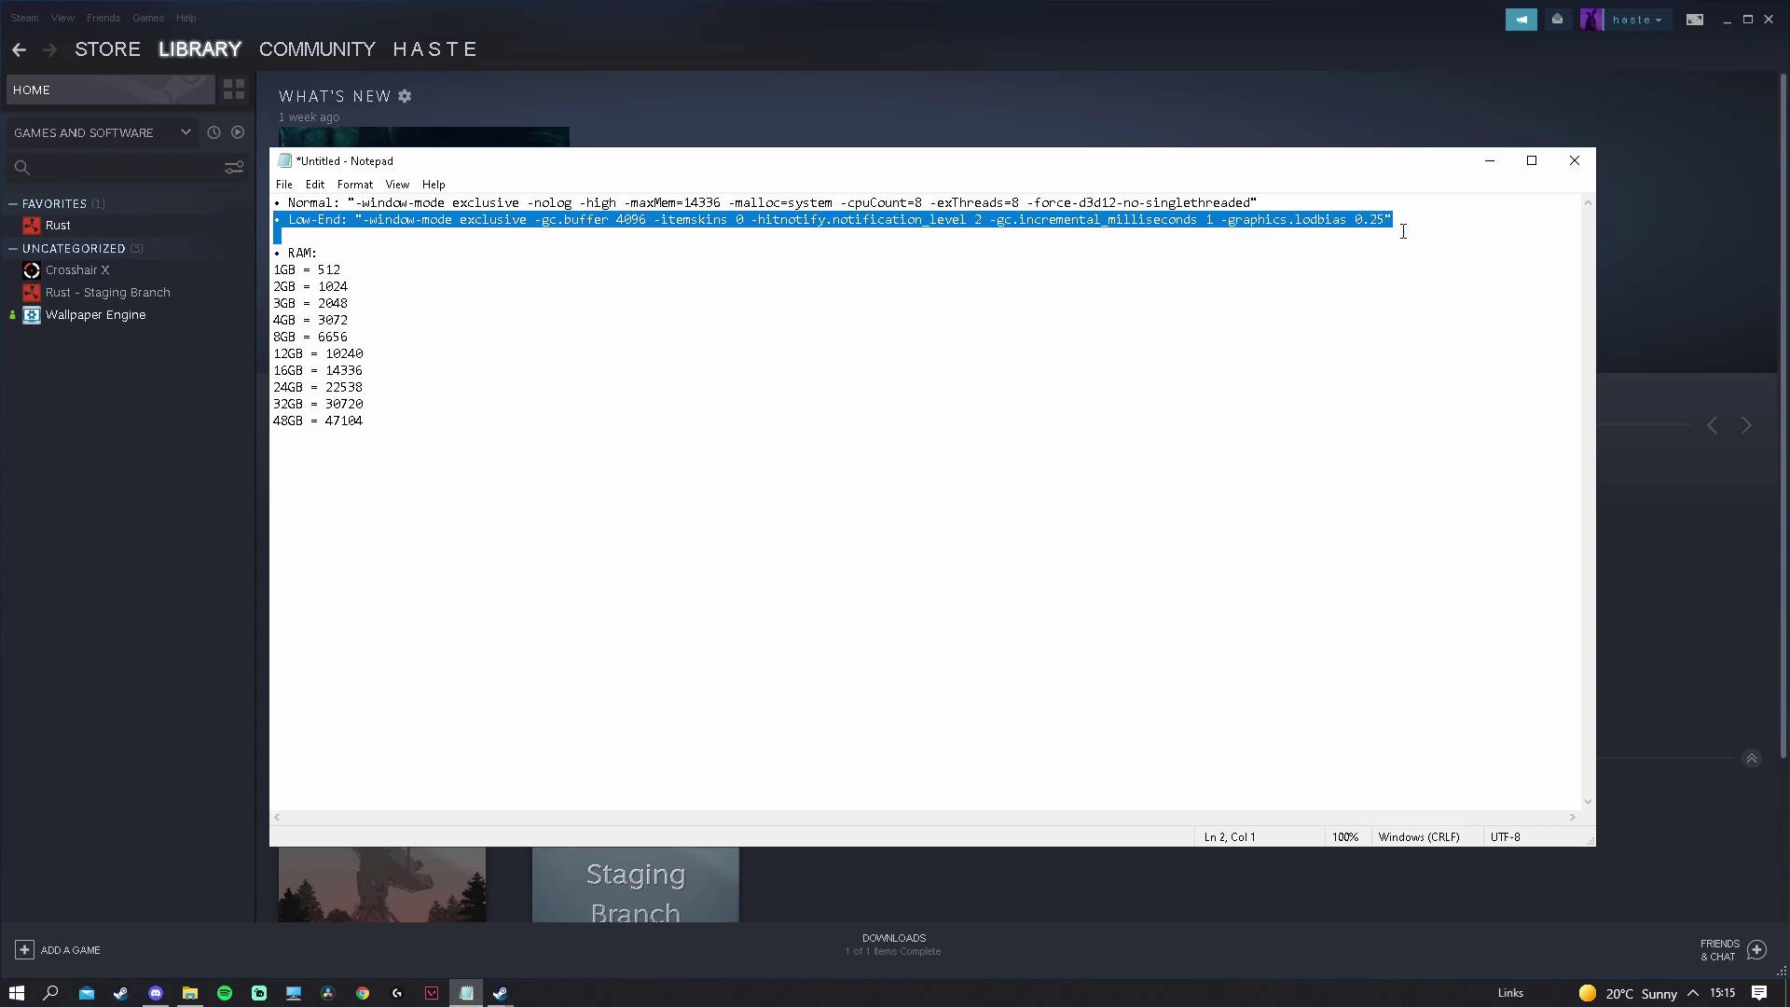
click(1249, 295)
drag(1295, 208, 286, 190)
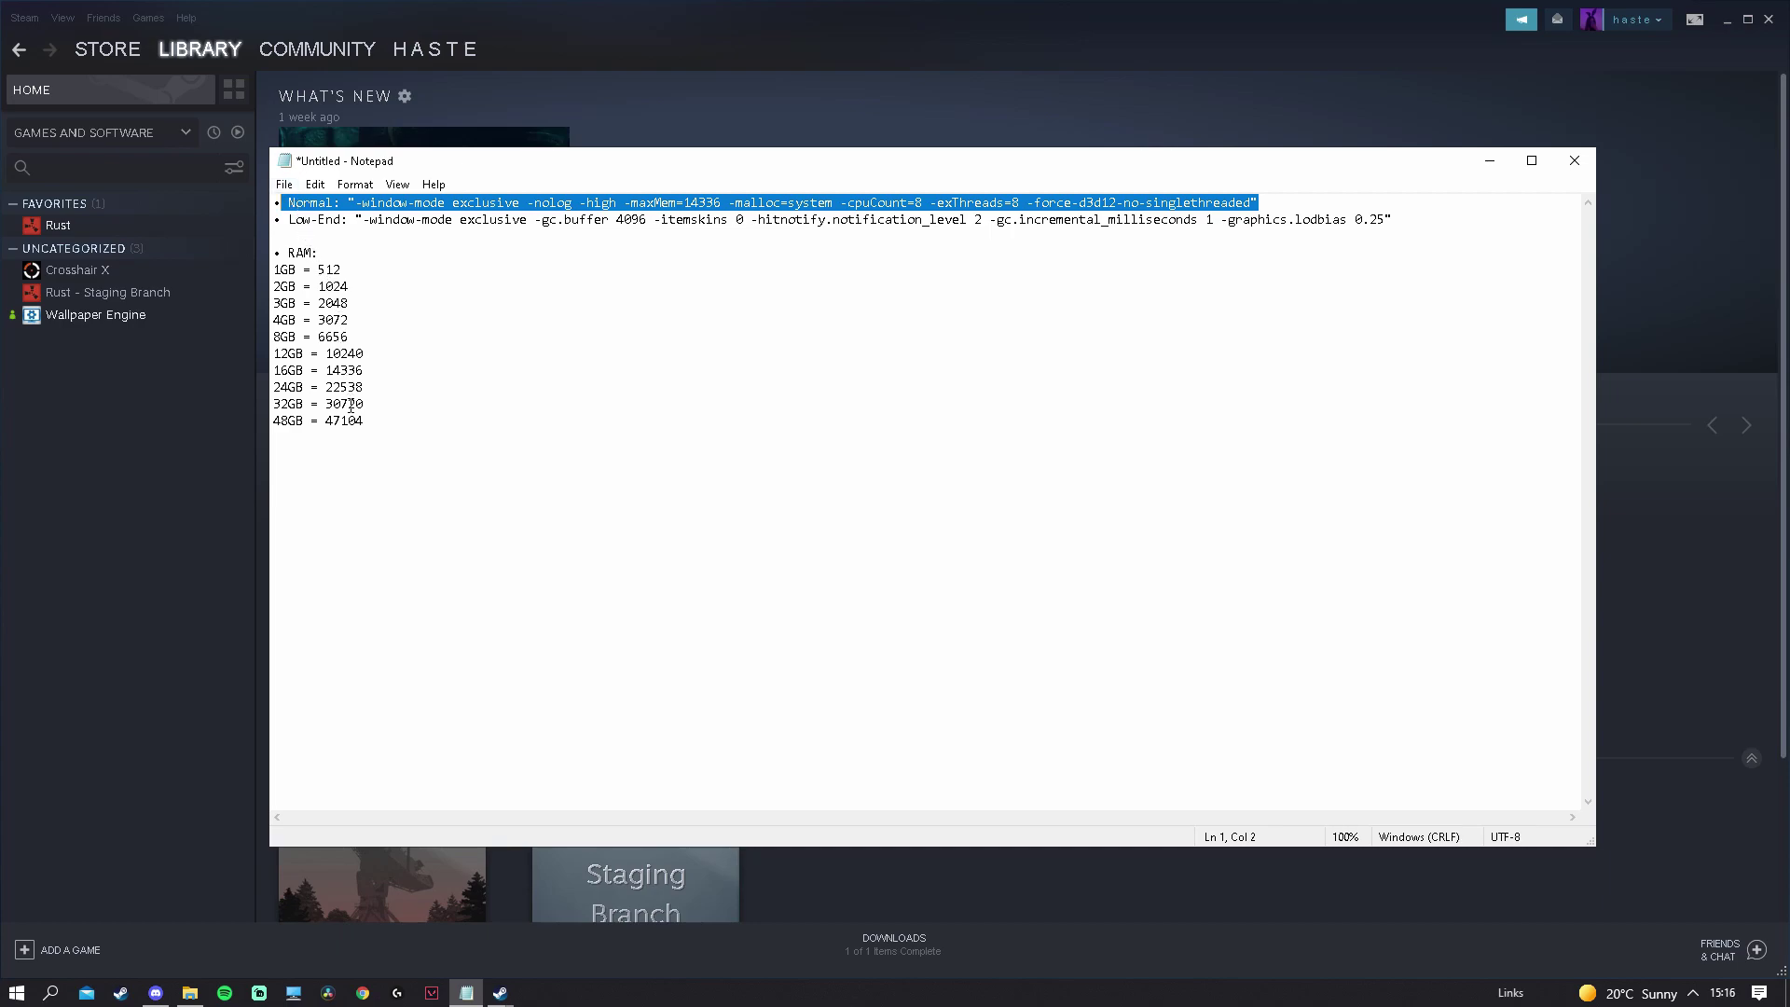
drag(425, 452, 271, 258)
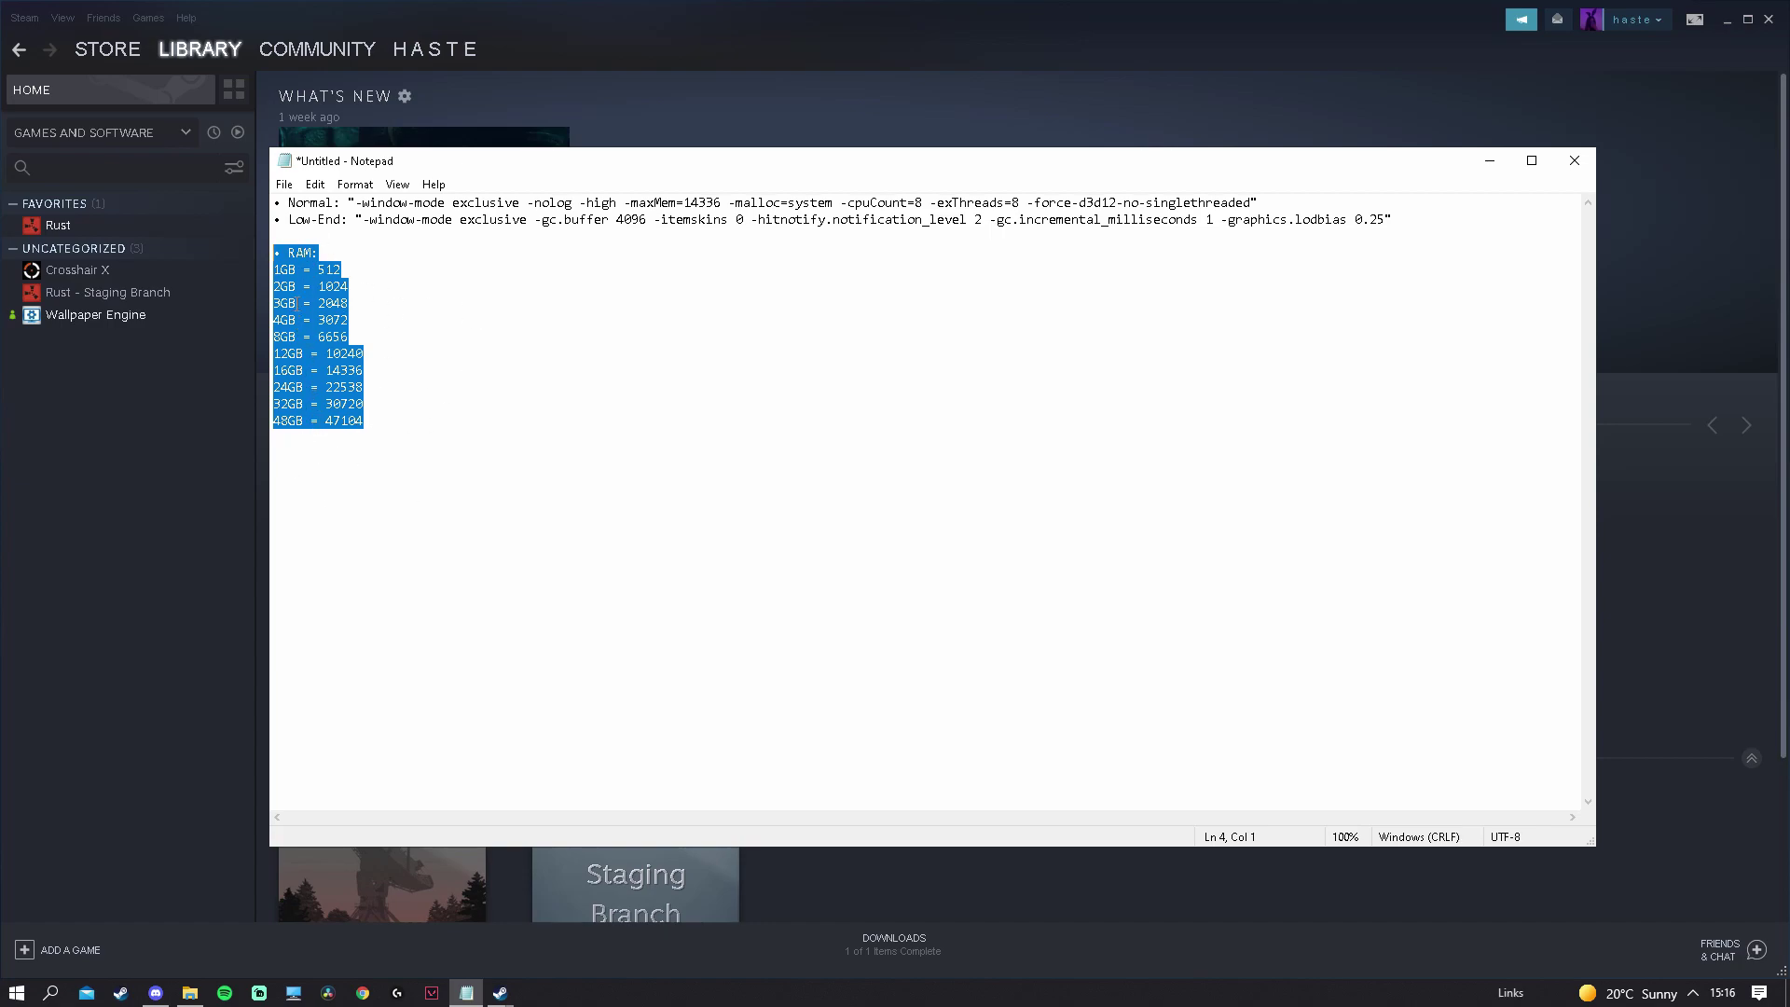
click(356, 613)
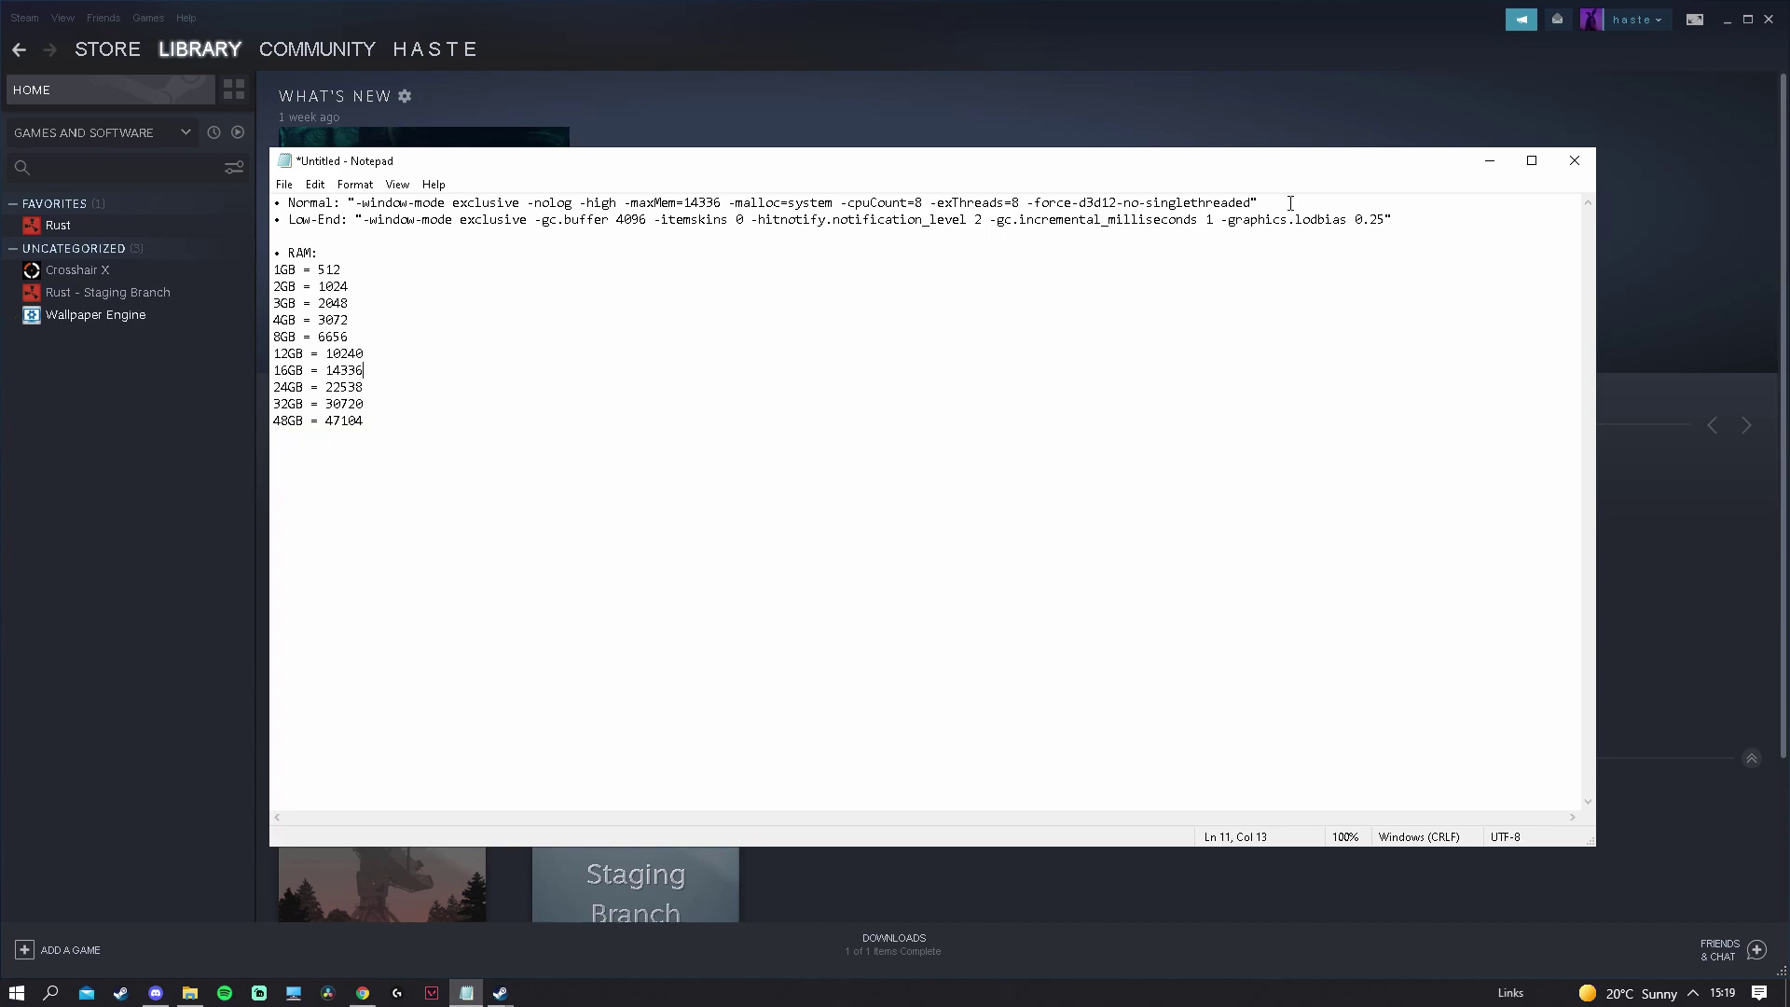
Highlight the maxMem=14336 value on the Normal launch options line
drag(1290, 204, 322, 203)
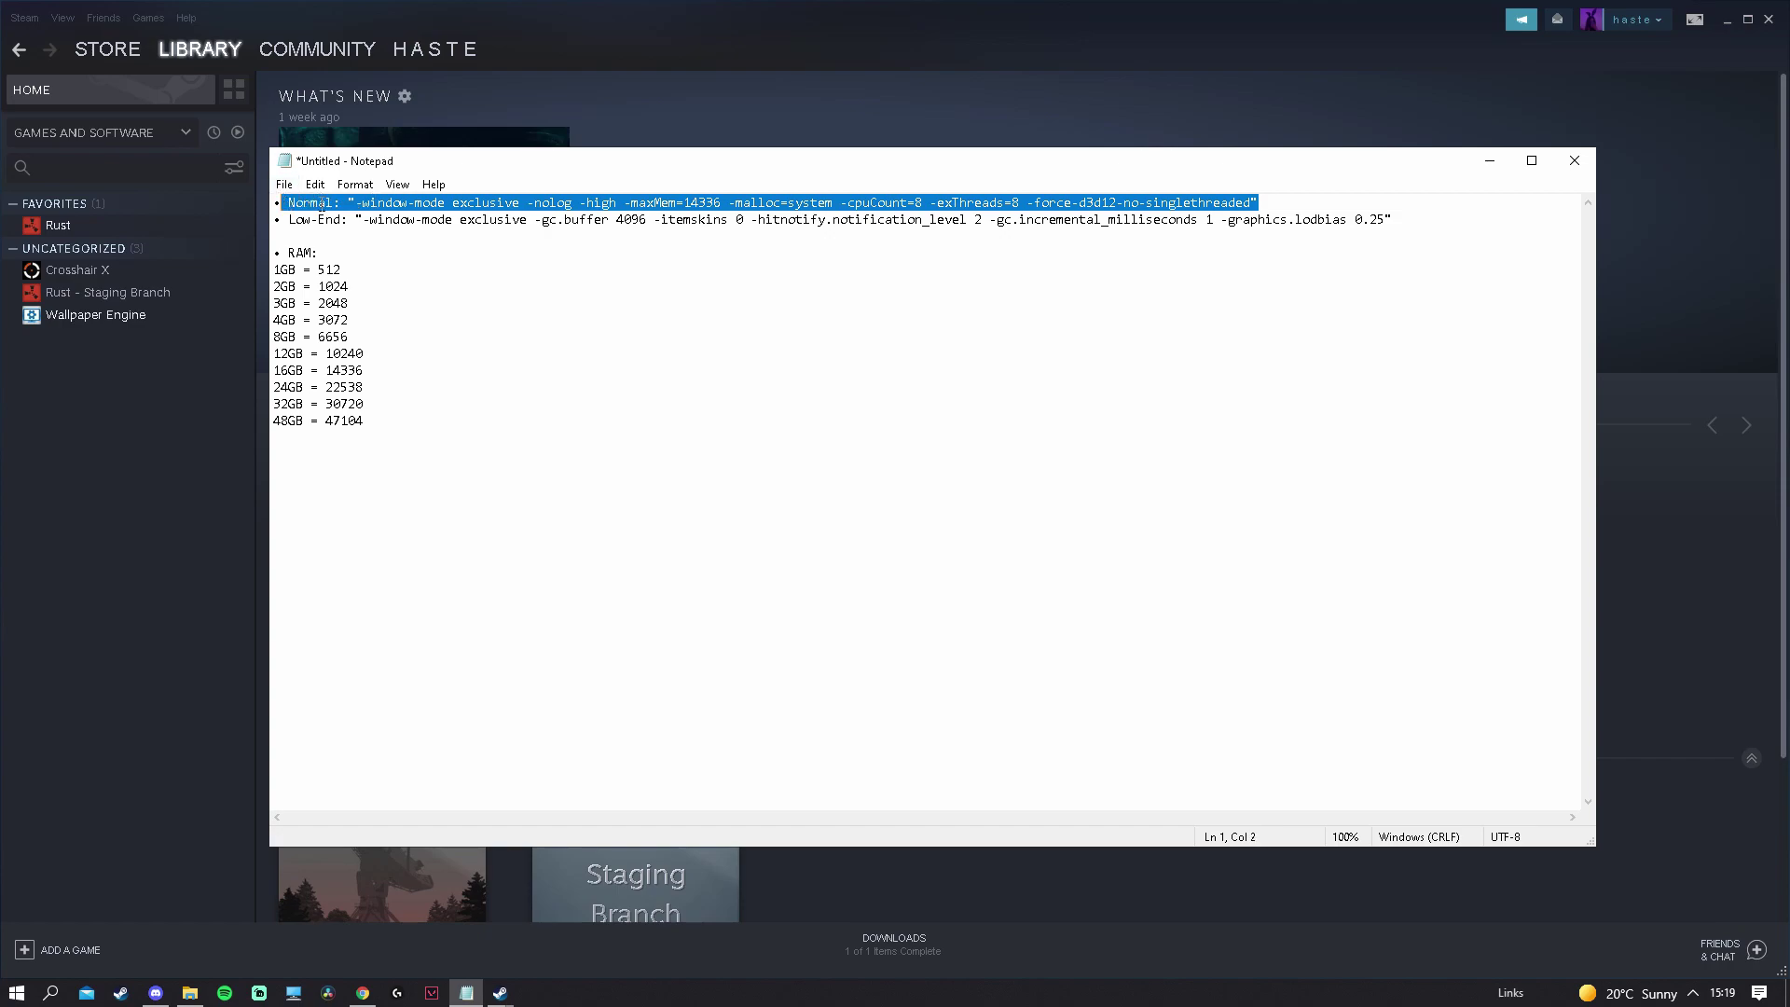
drag(721, 203, 640, 207)
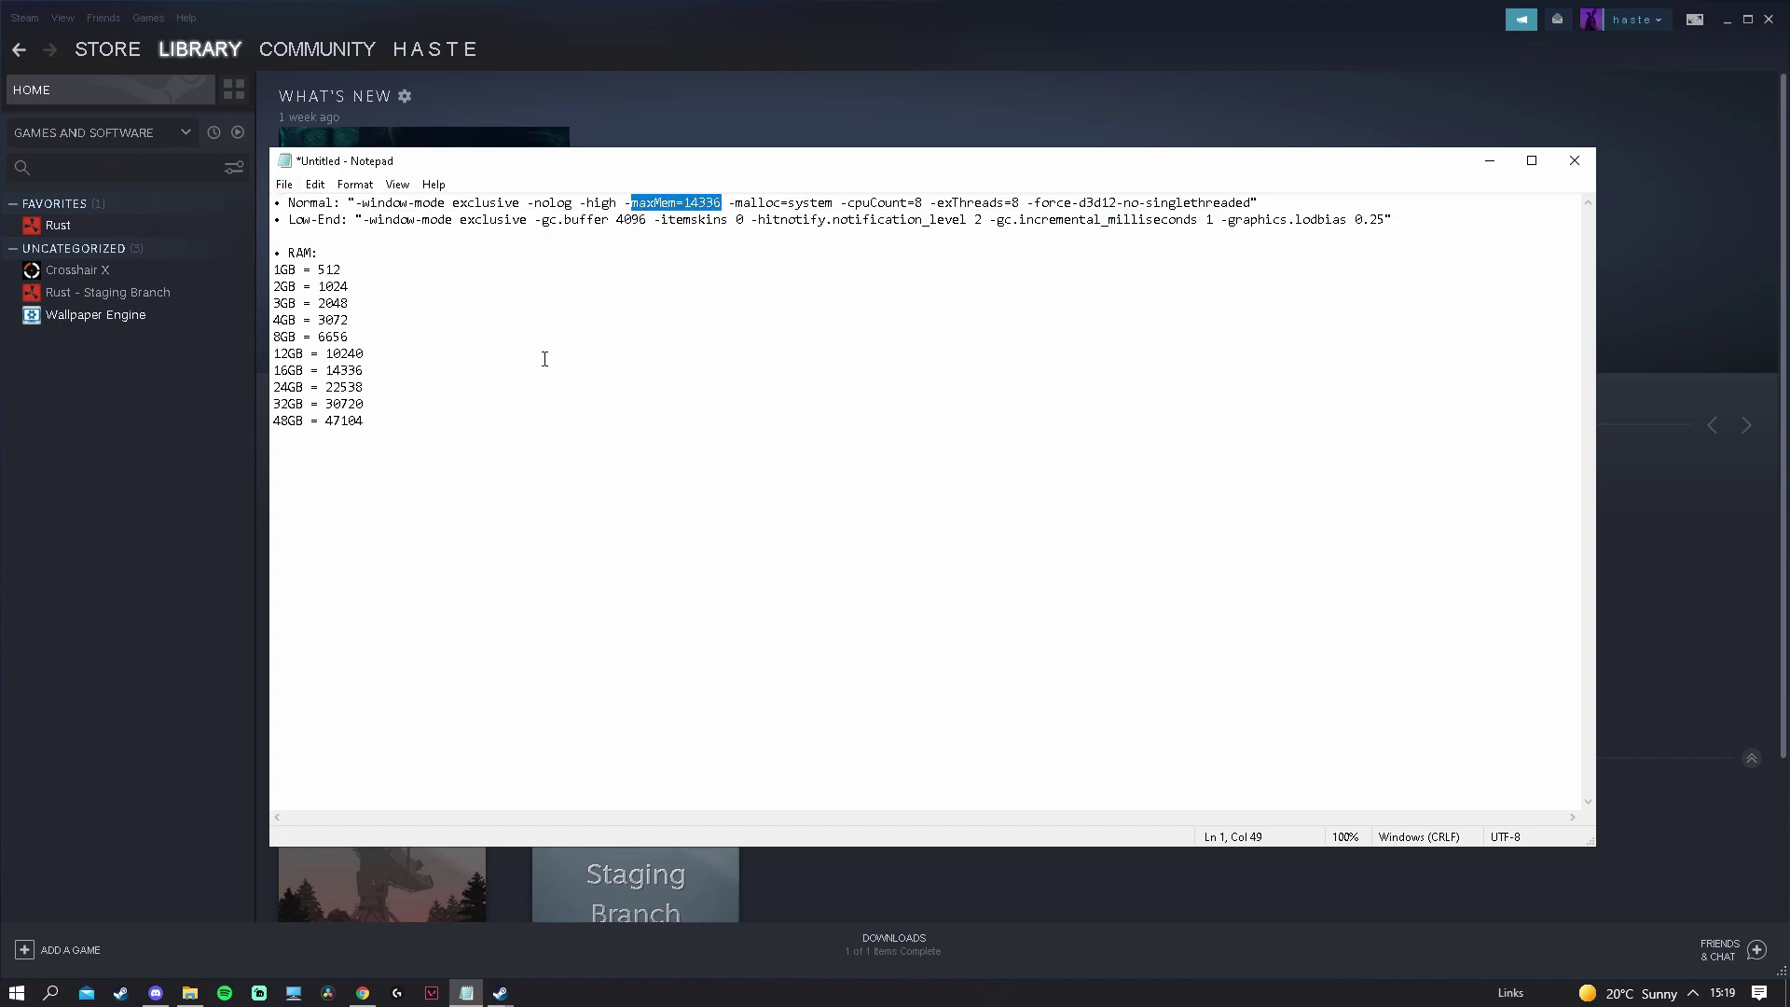
click(50, 992)
Open Task Manager with 'task' search, show its memory details, and move it right
text(task)
key(Return)
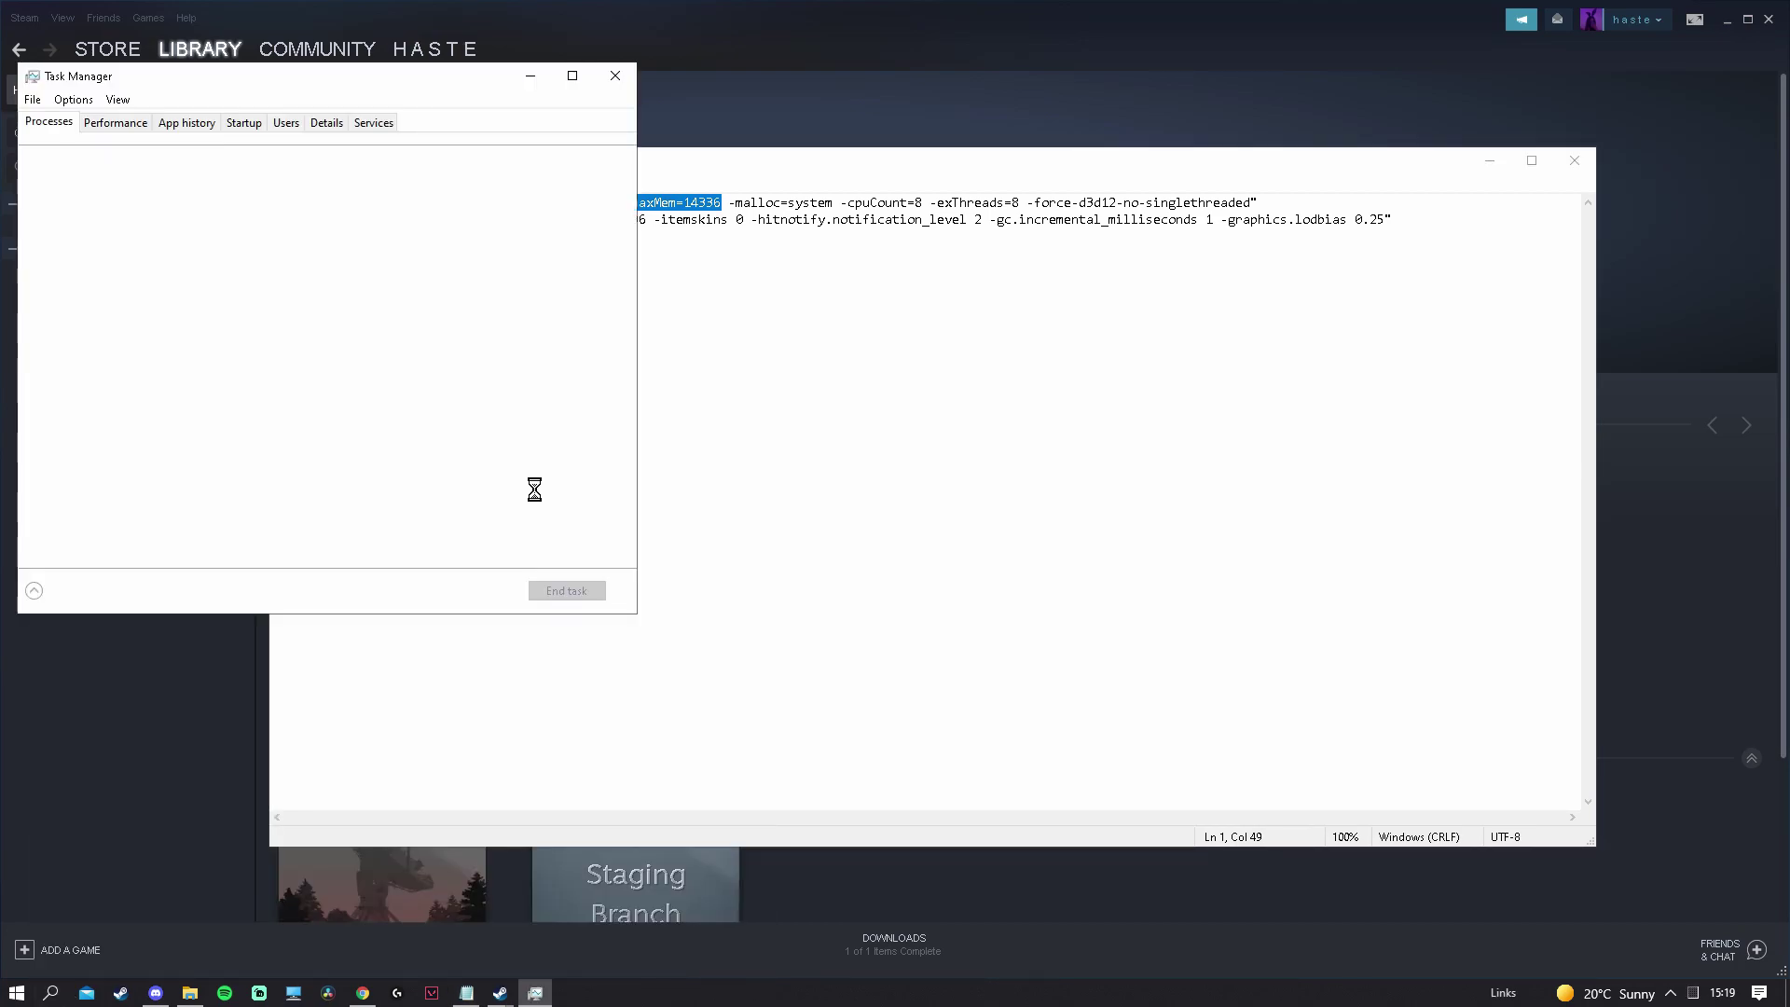
click(113, 130)
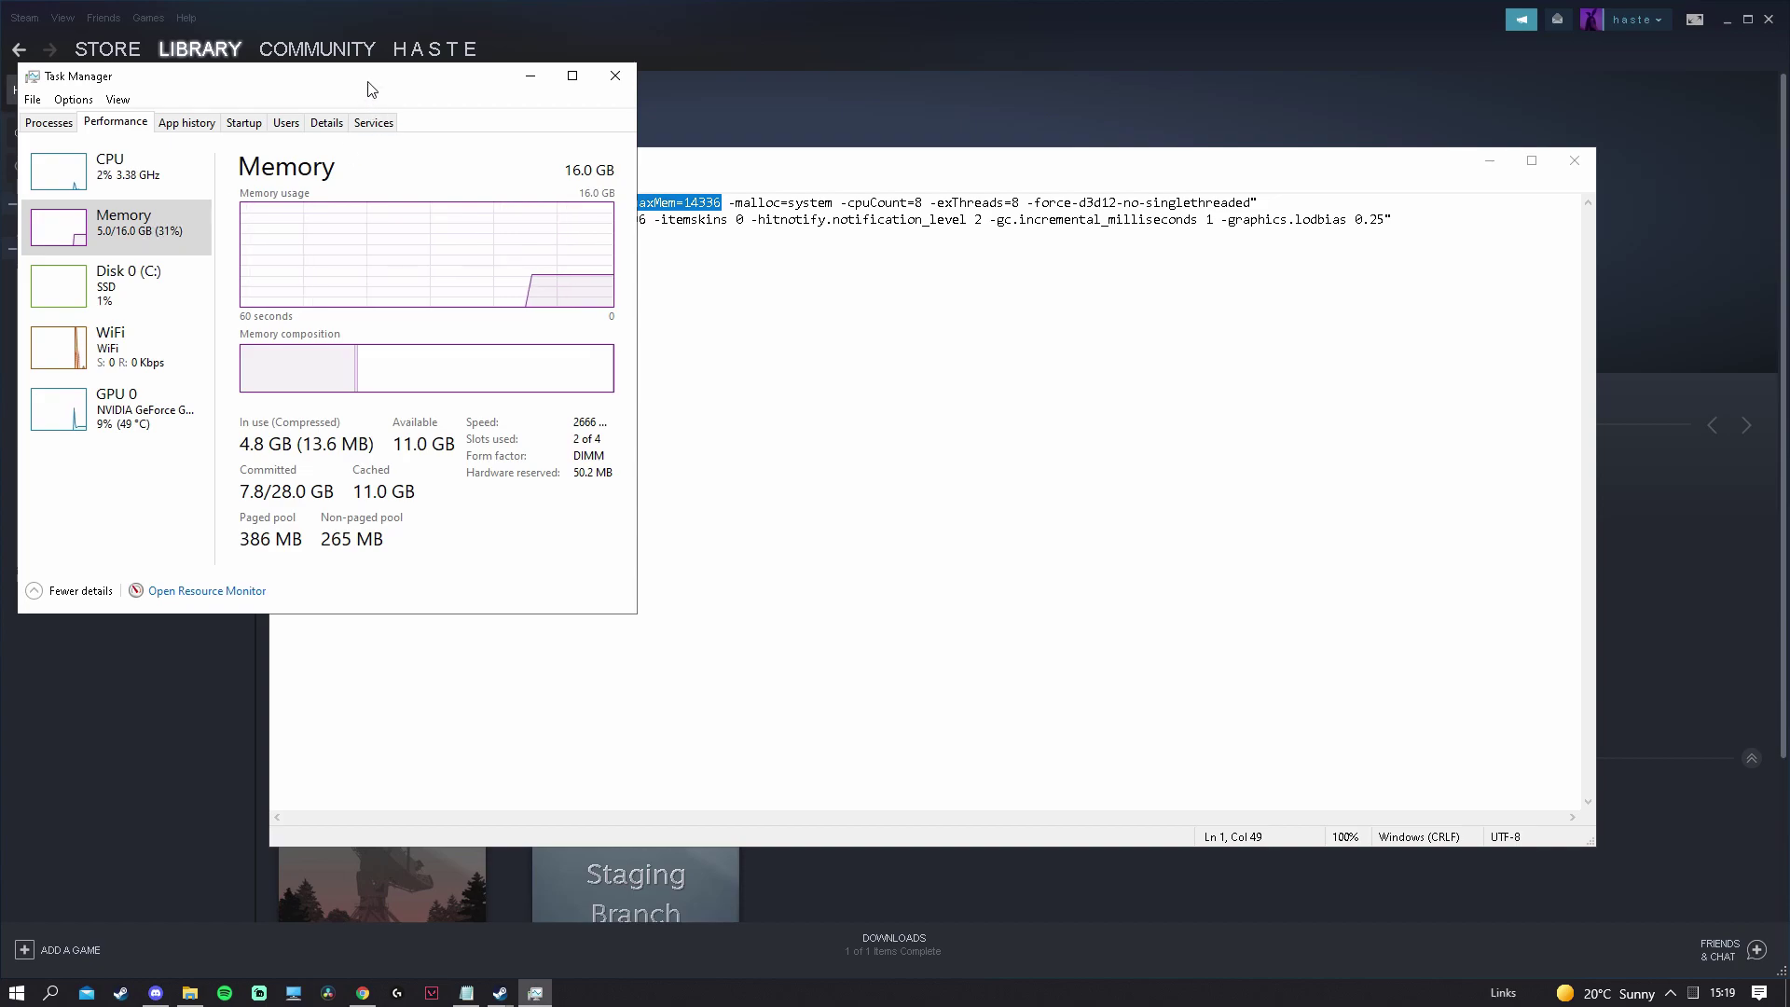
drag(373, 78, 1415, 90)
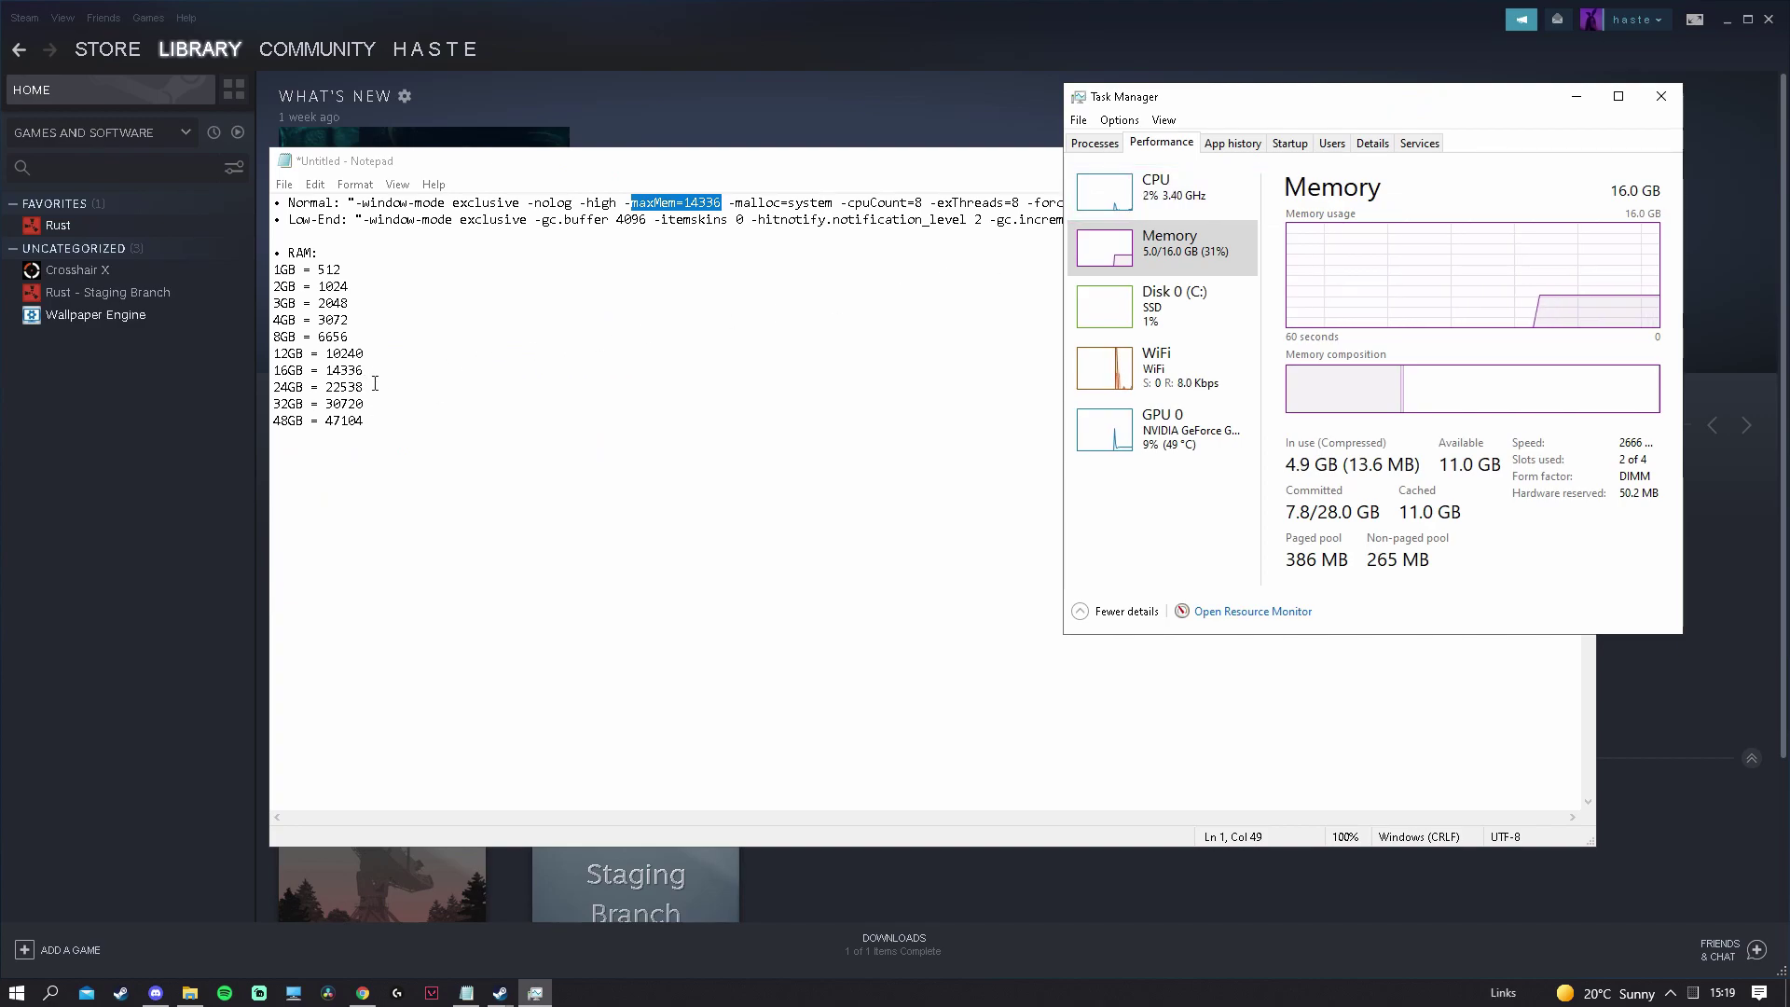
Highlight 14336 on the notes' 16GB RAM line and move the notes upper left
click(375, 383)
drag(364, 370, 334, 371)
key(shift+Left)
drag(658, 175, 404, 95)
key(alt+Tab)
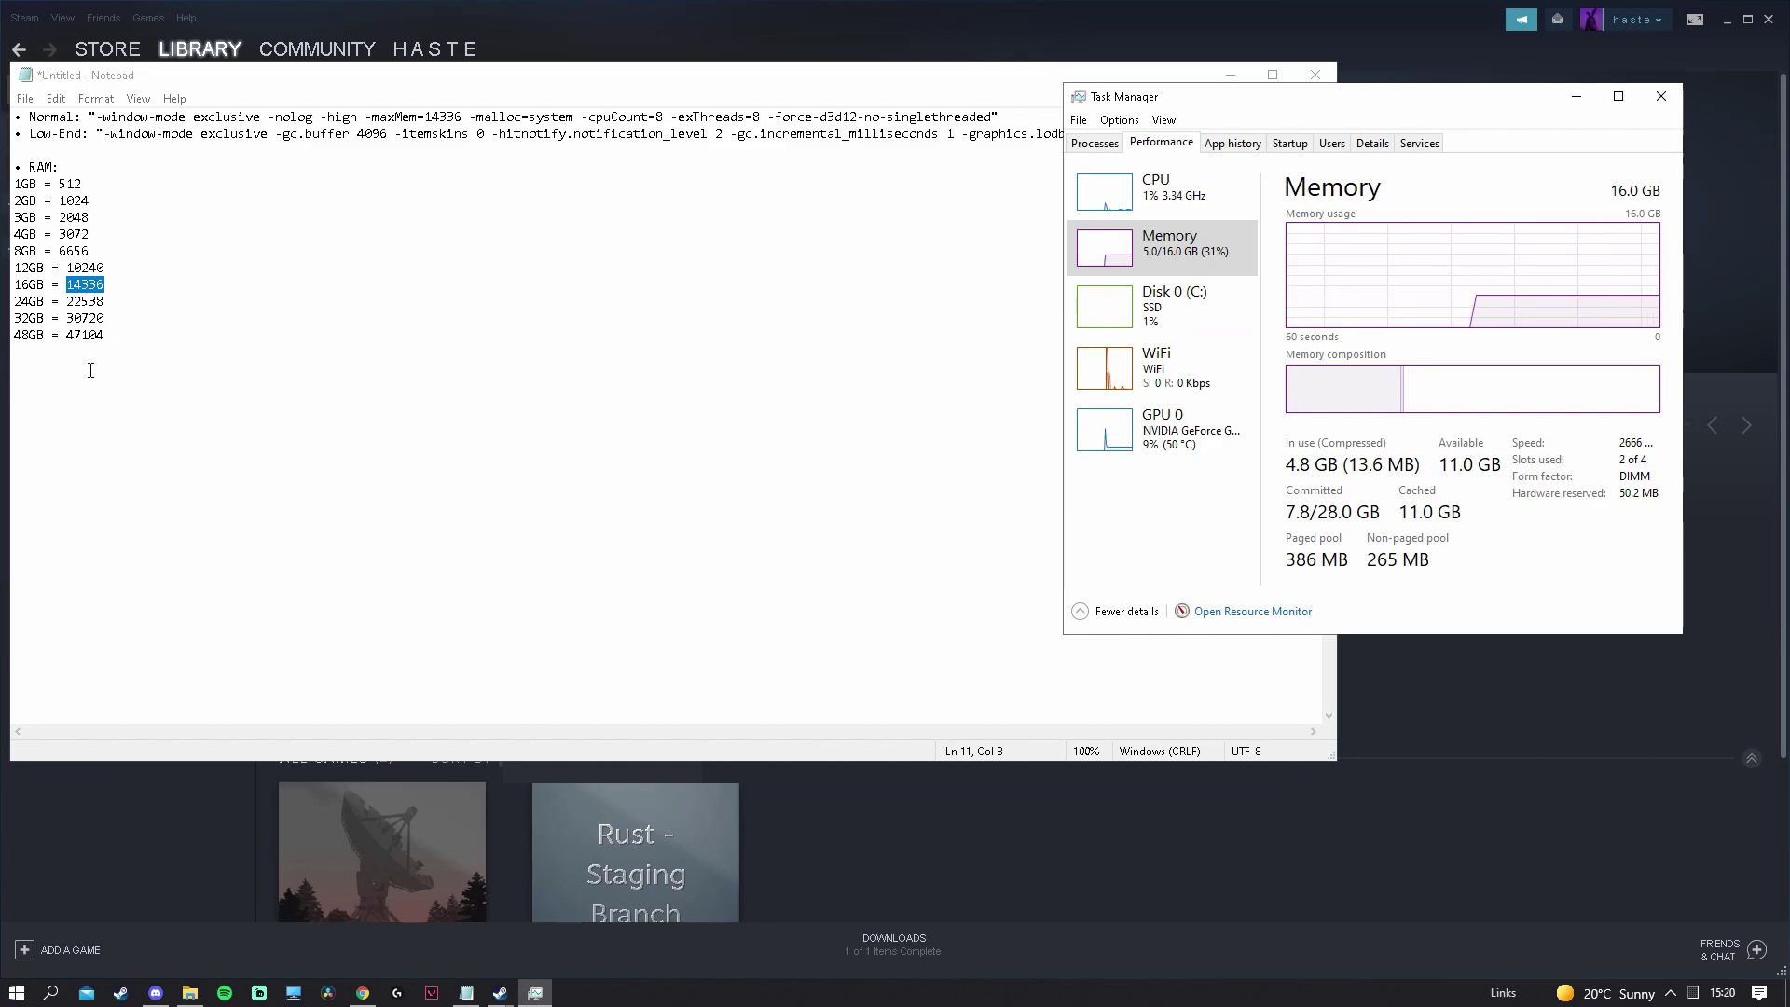
Match 14336 on the 16GB line against the -maxMem value on the Normal line
click(119, 310)
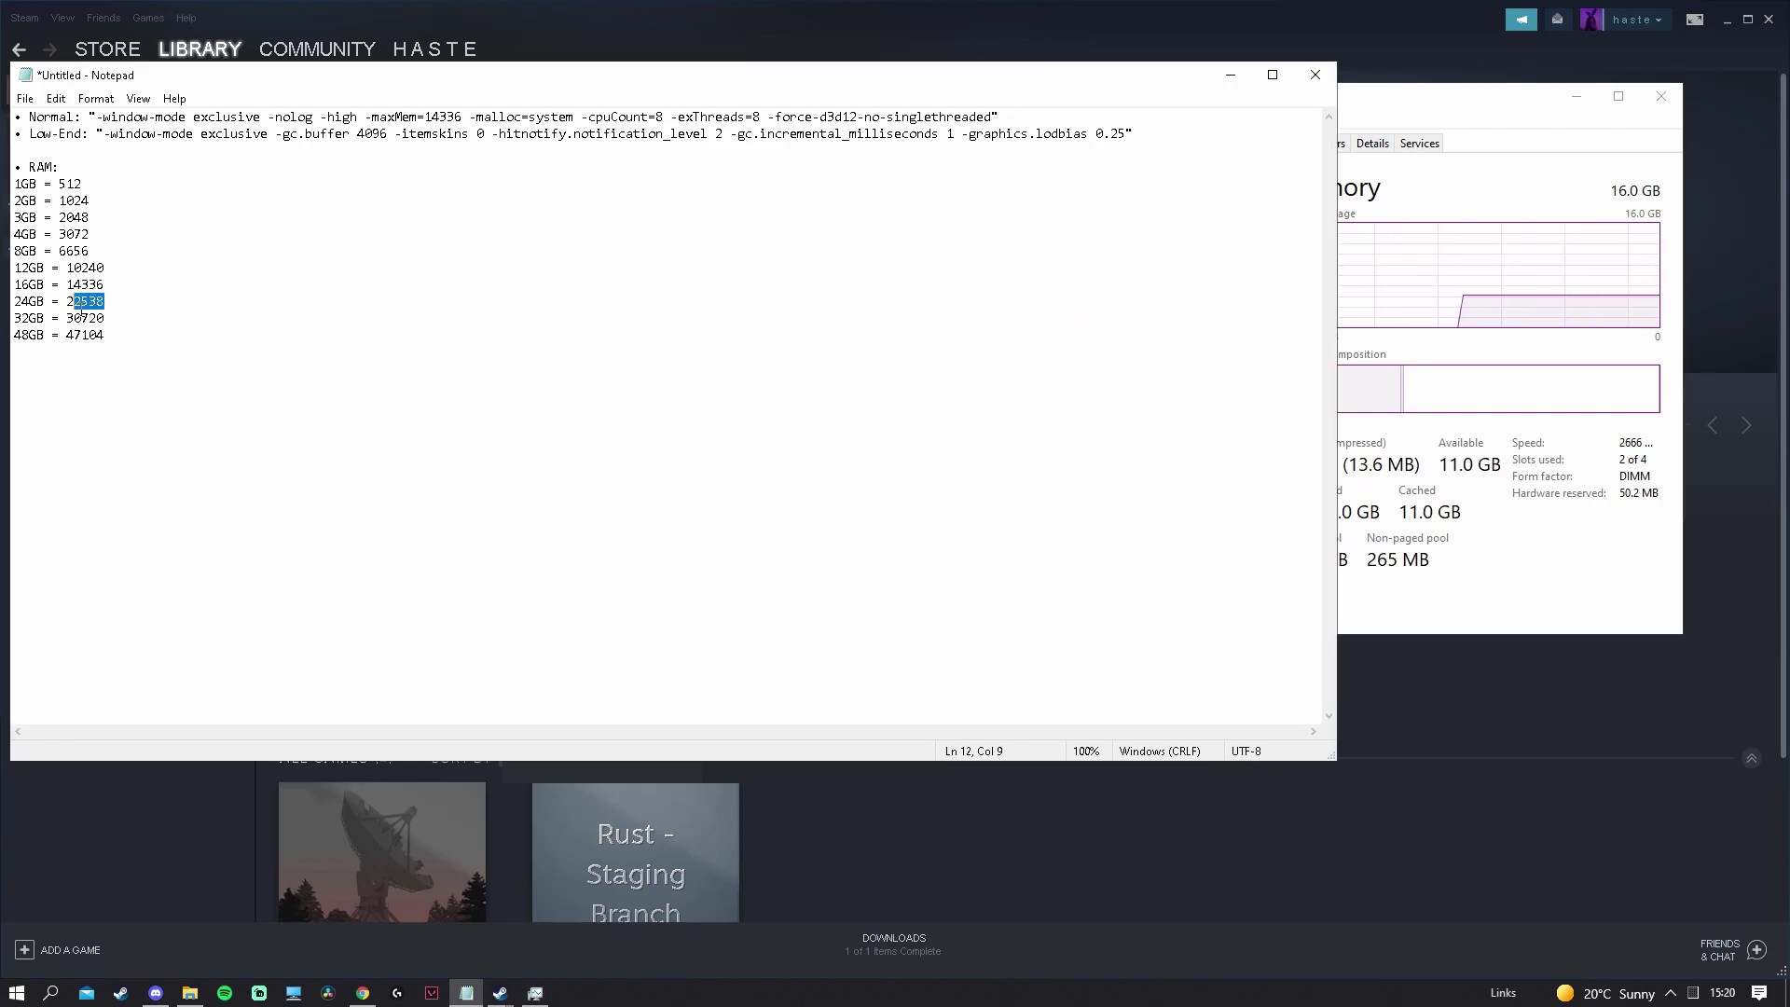
drag(131, 320, 83, 322)
click(129, 324)
drag(106, 285, 71, 287)
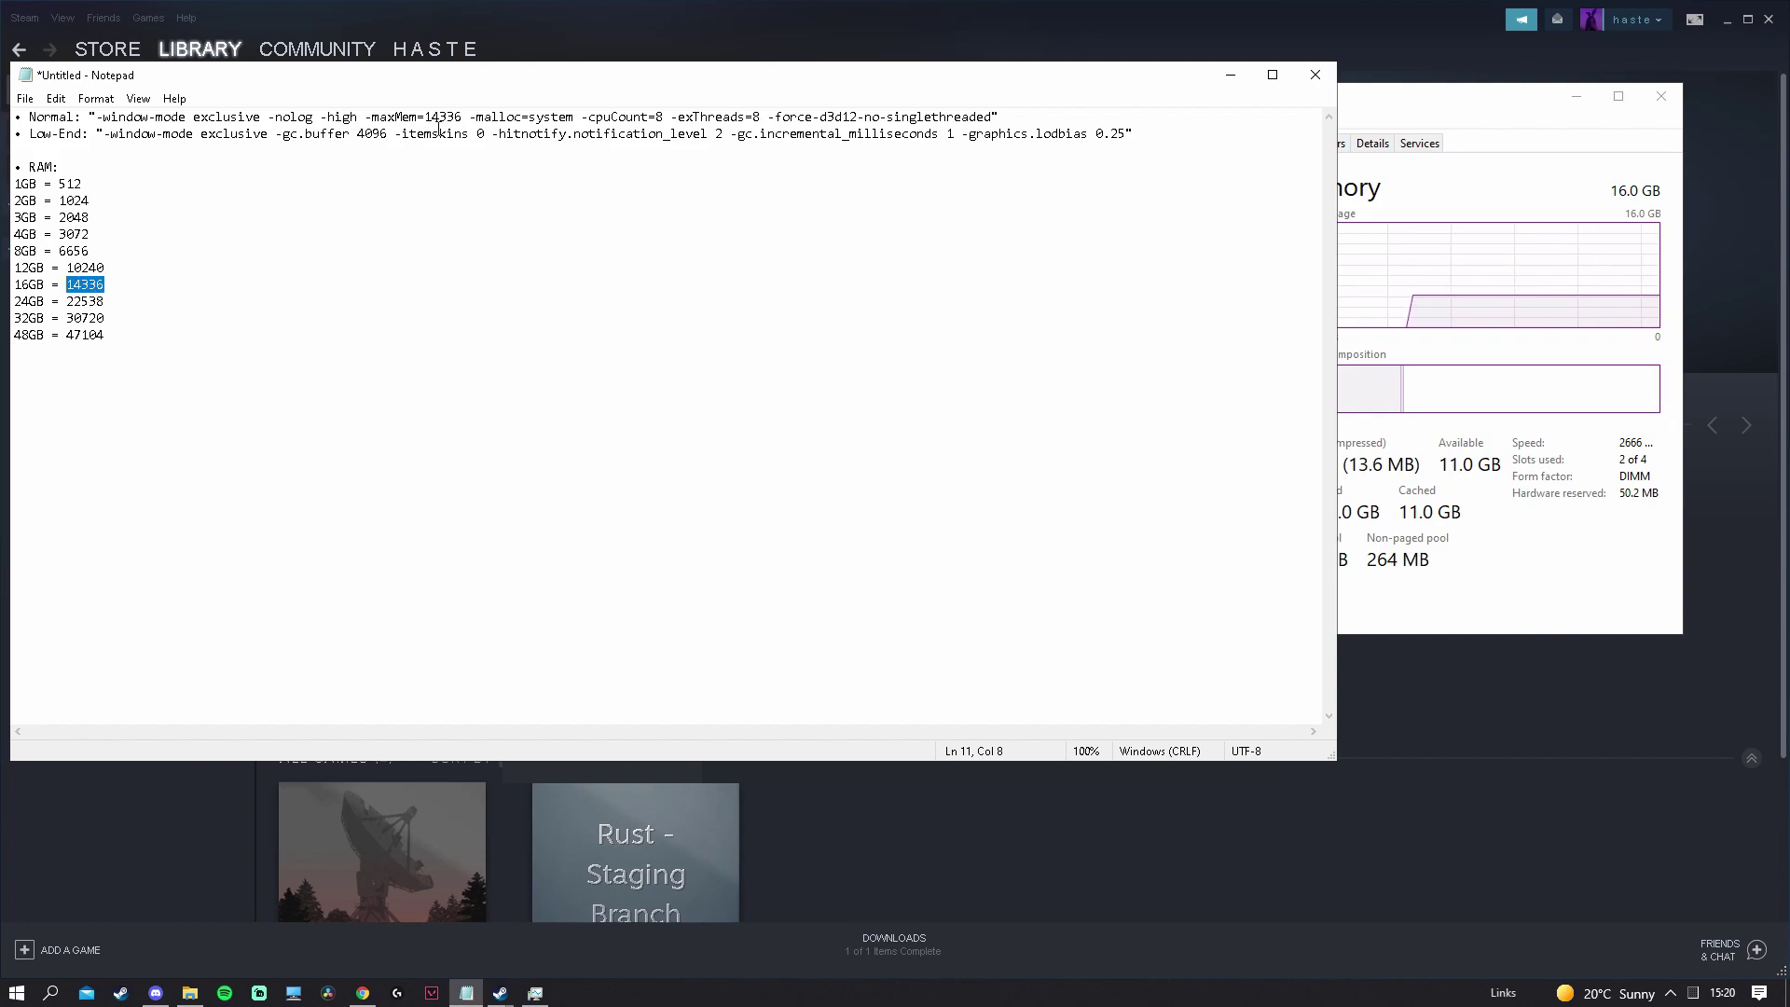
drag(425, 122, 464, 124)
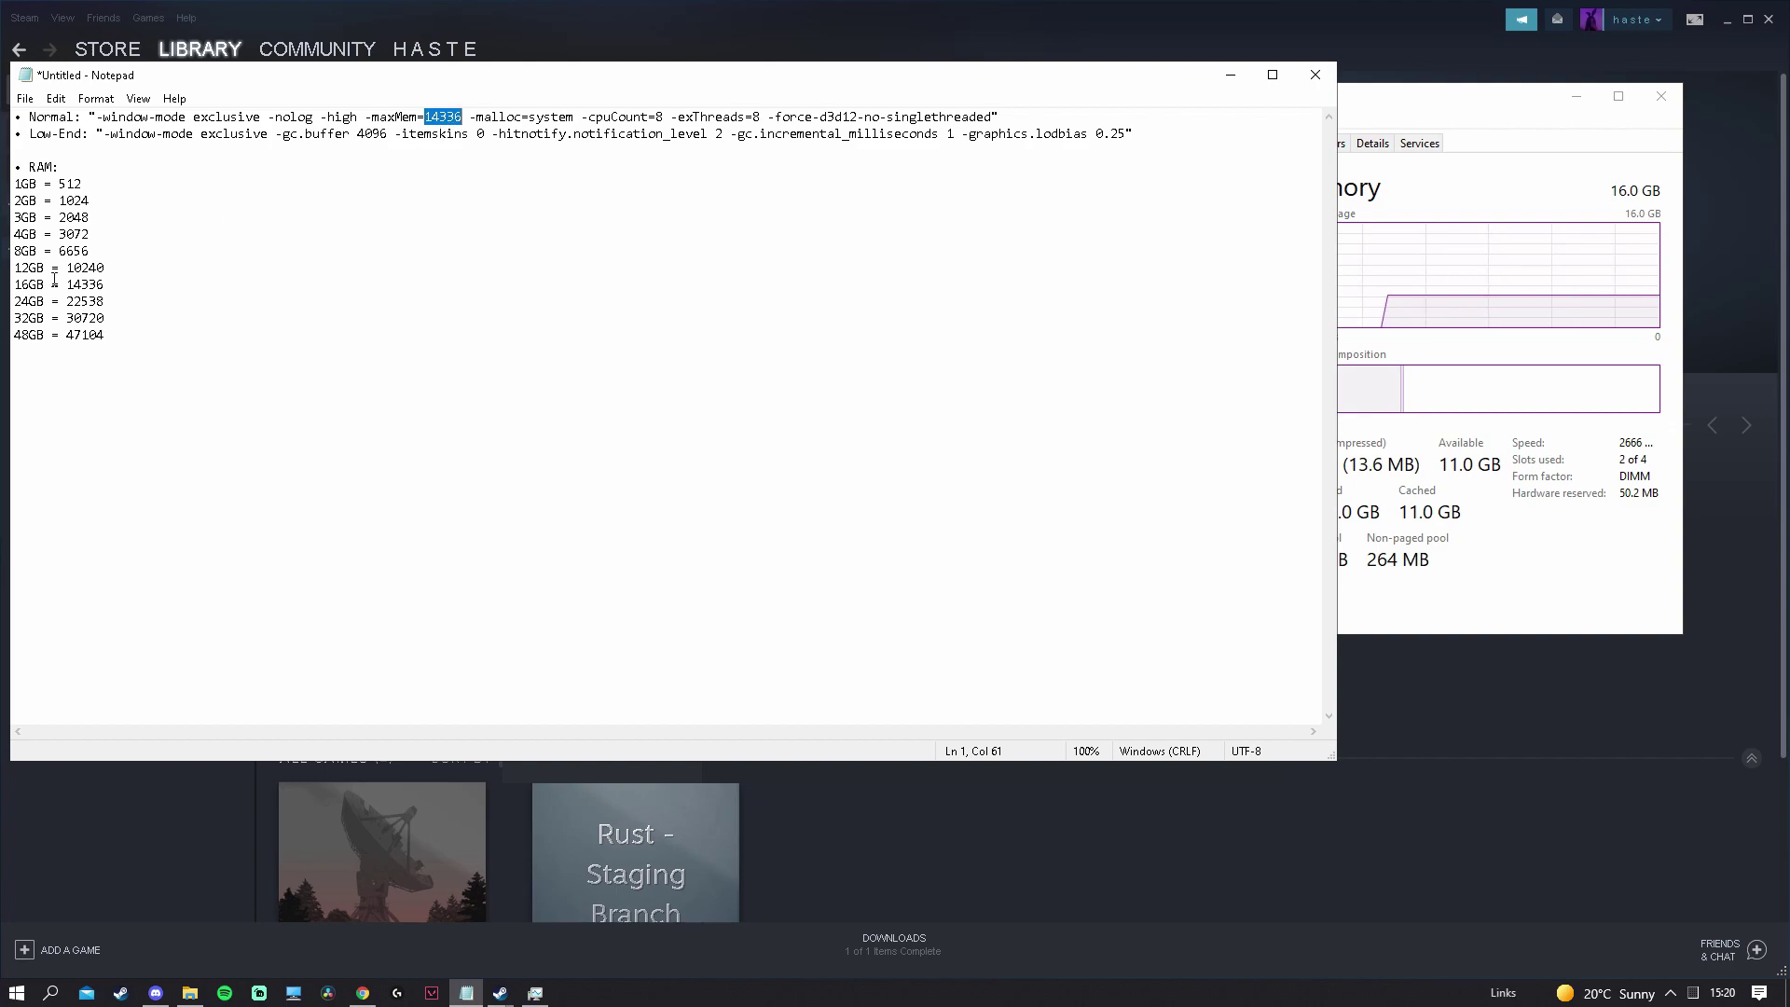
drag(67, 284, 107, 285)
click(107, 286)
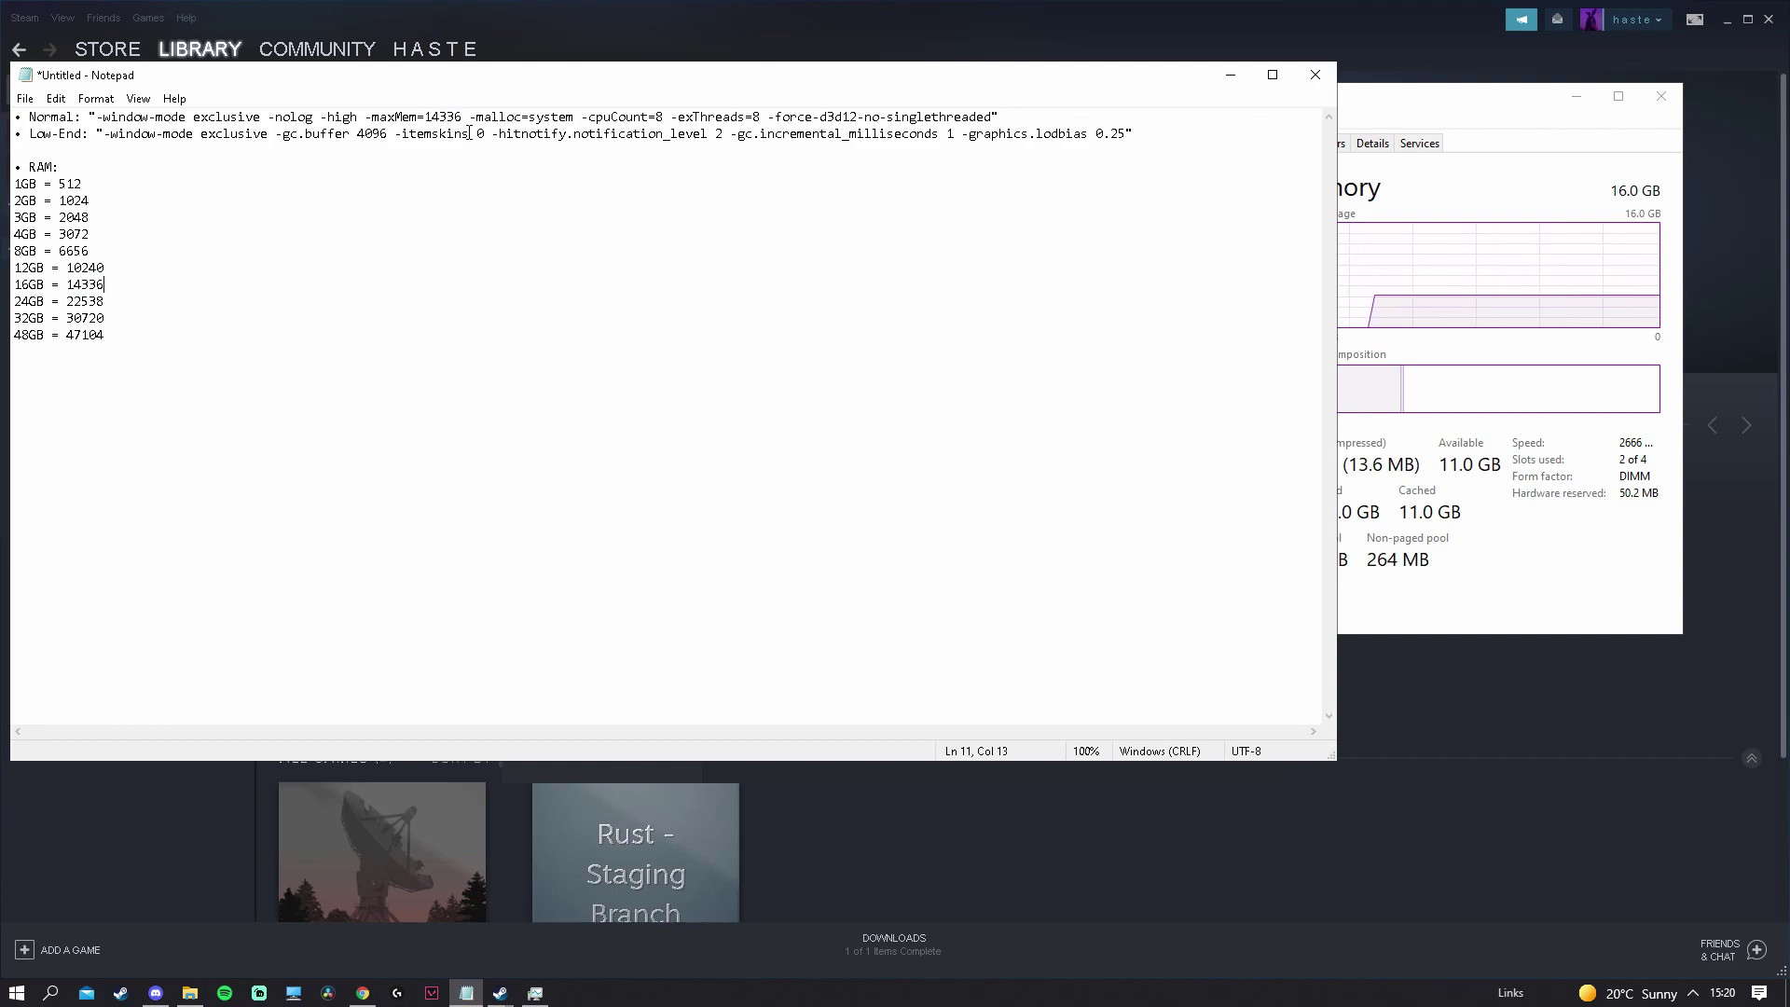
drag(463, 120, 438, 124)
key(Right)
key(alt+Tab)
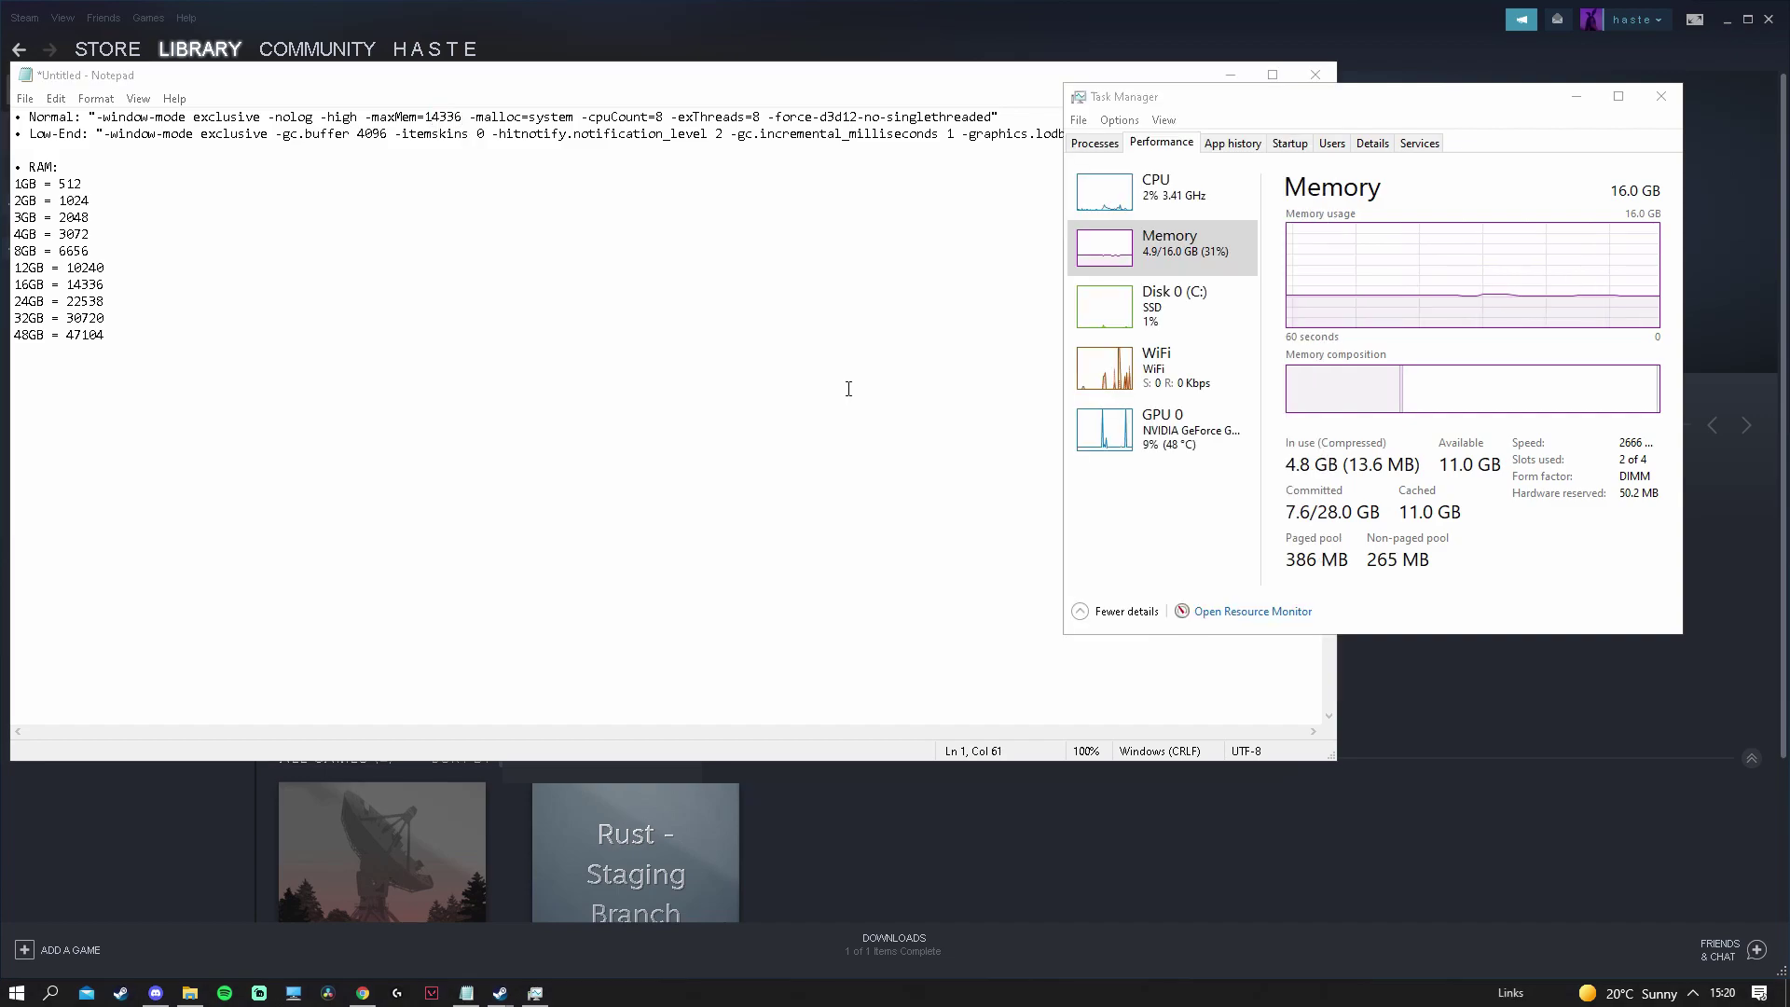
Show the CPU page (Ryzen 5 2600, 6 cores, 12 logical) against the notes' -cpuCount value
click(1169, 187)
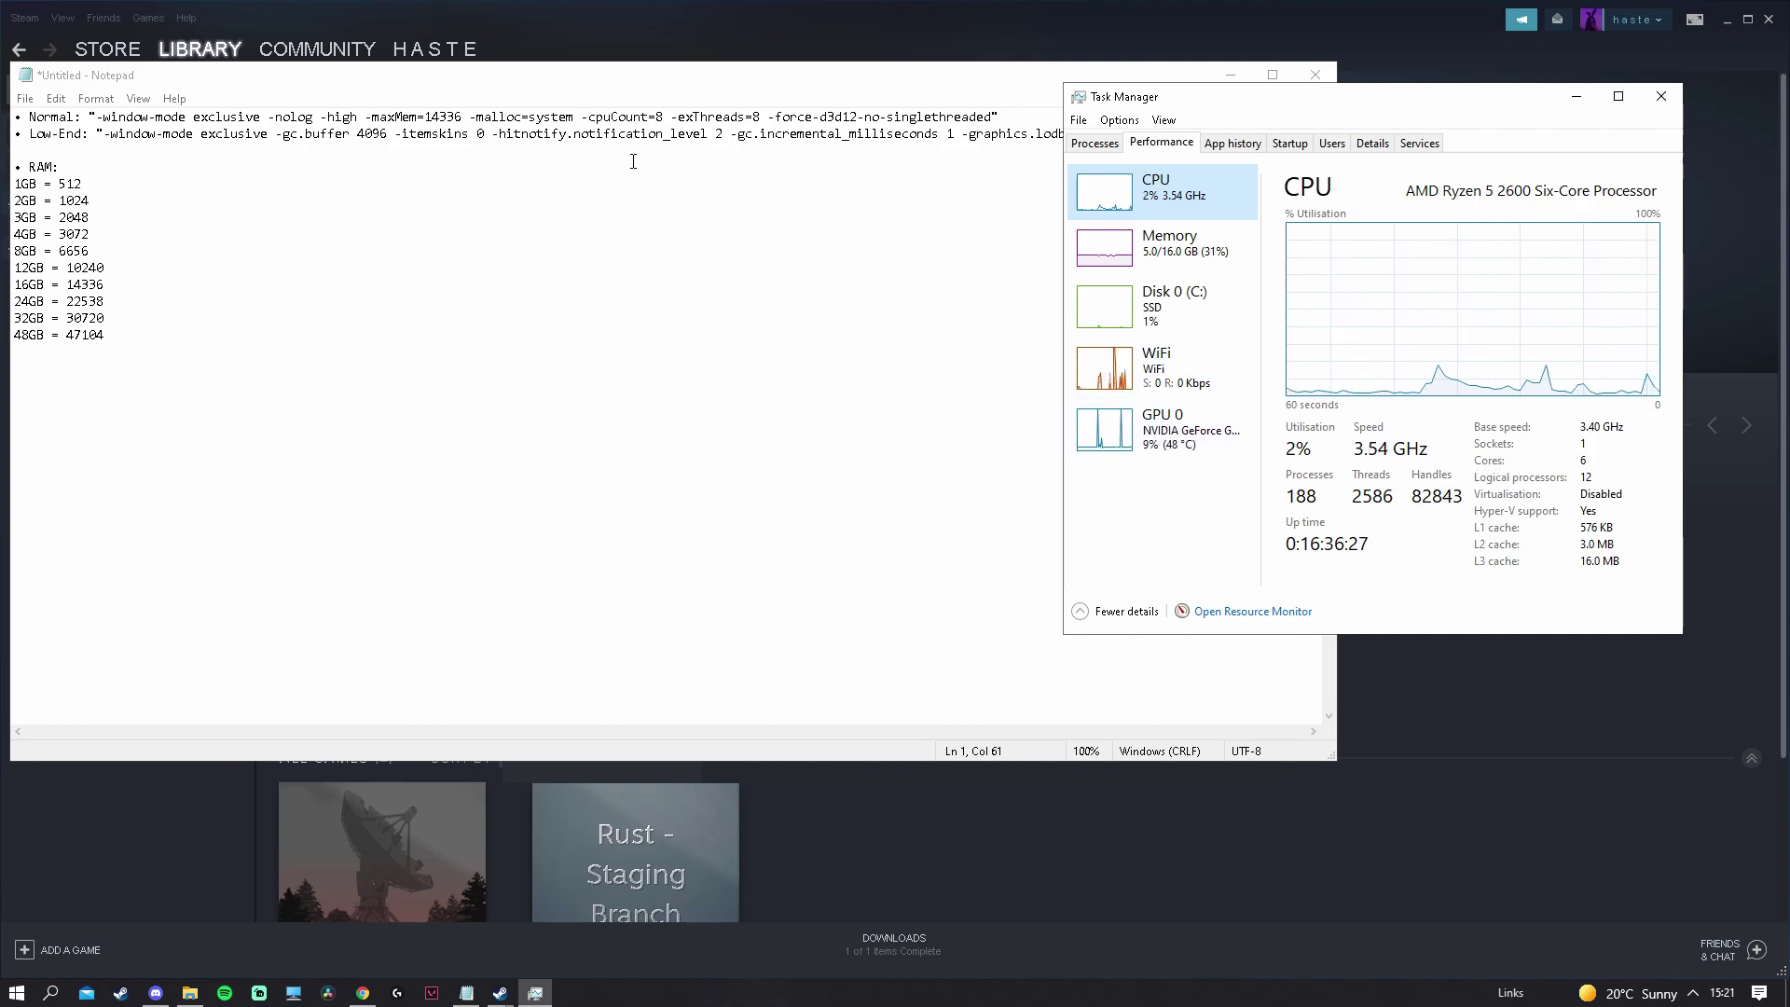
click(659, 119)
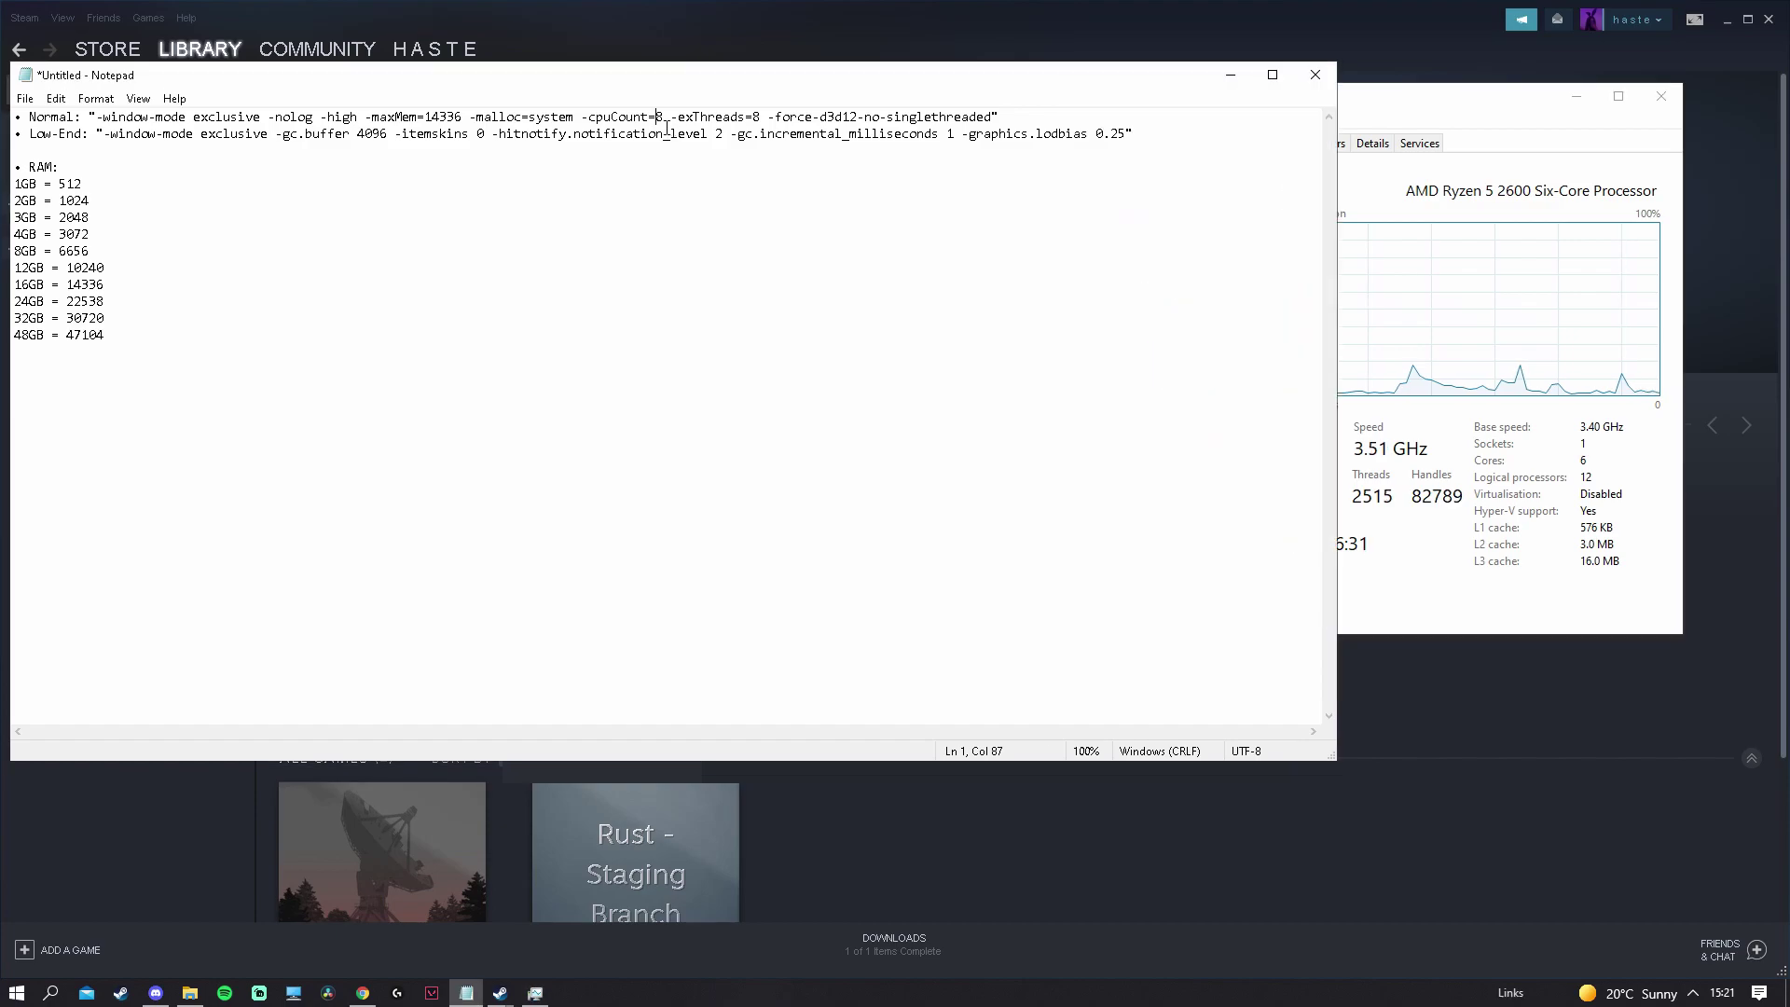
key(Right)
key(shift+Right)
click(1564, 466)
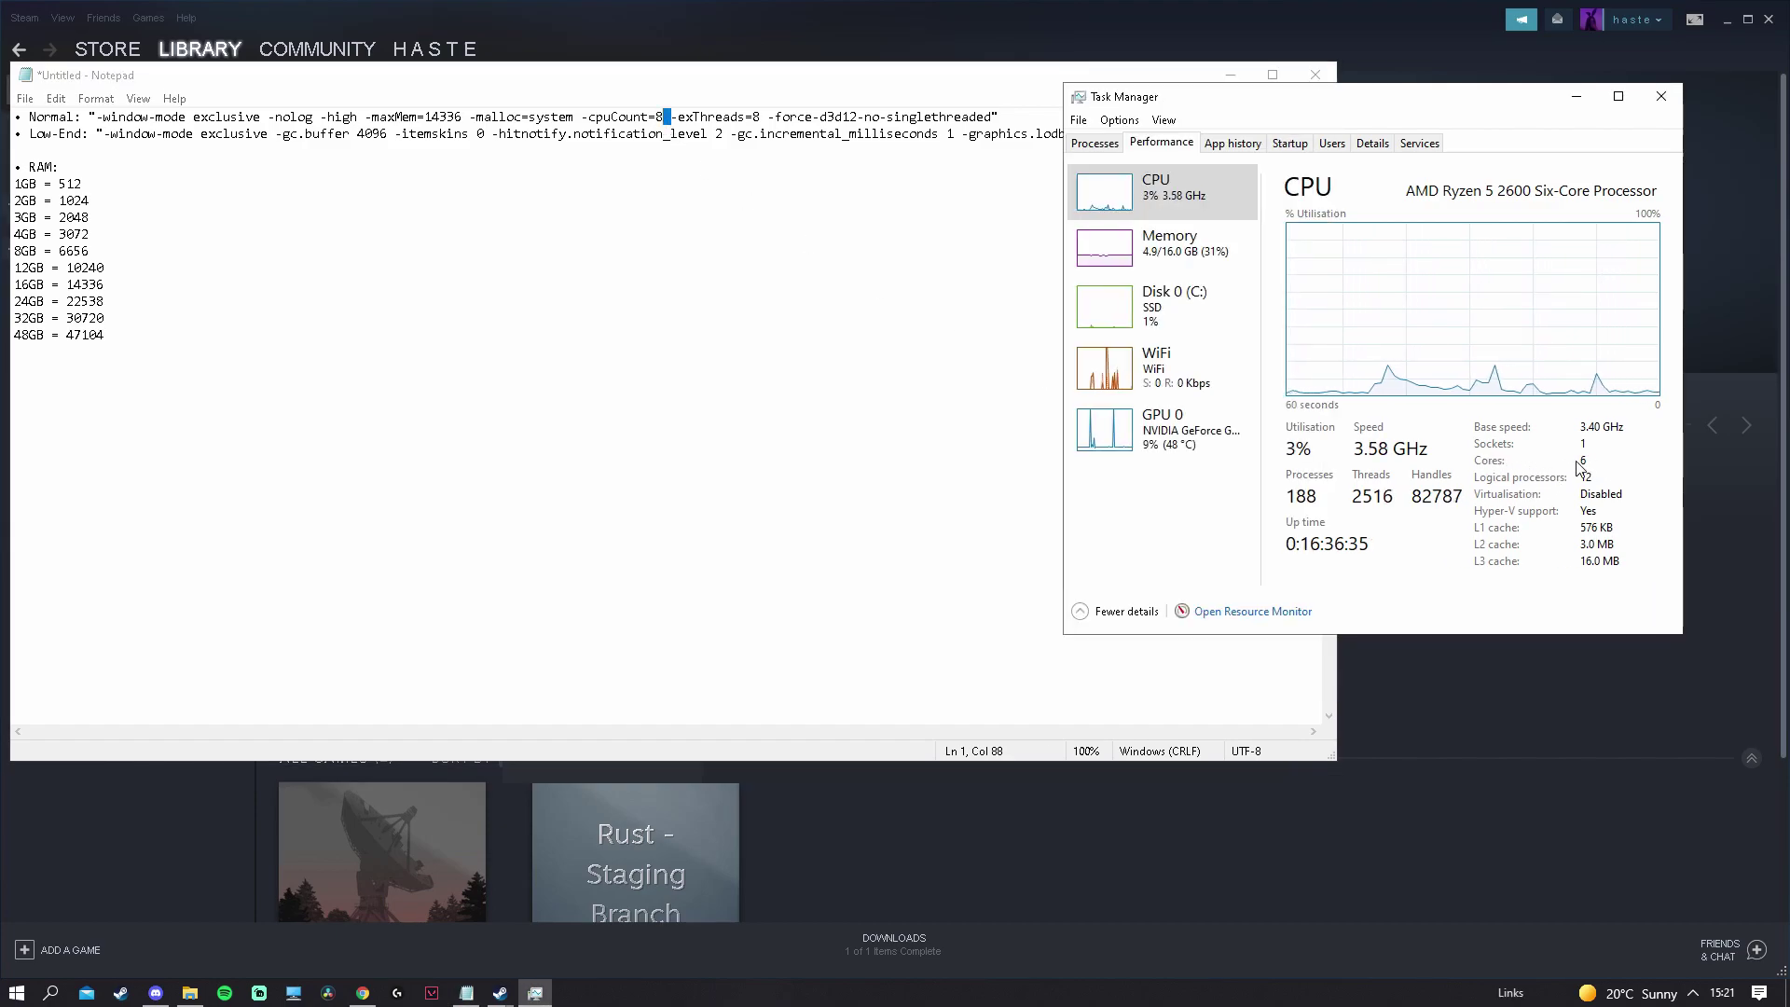
click(667, 133)
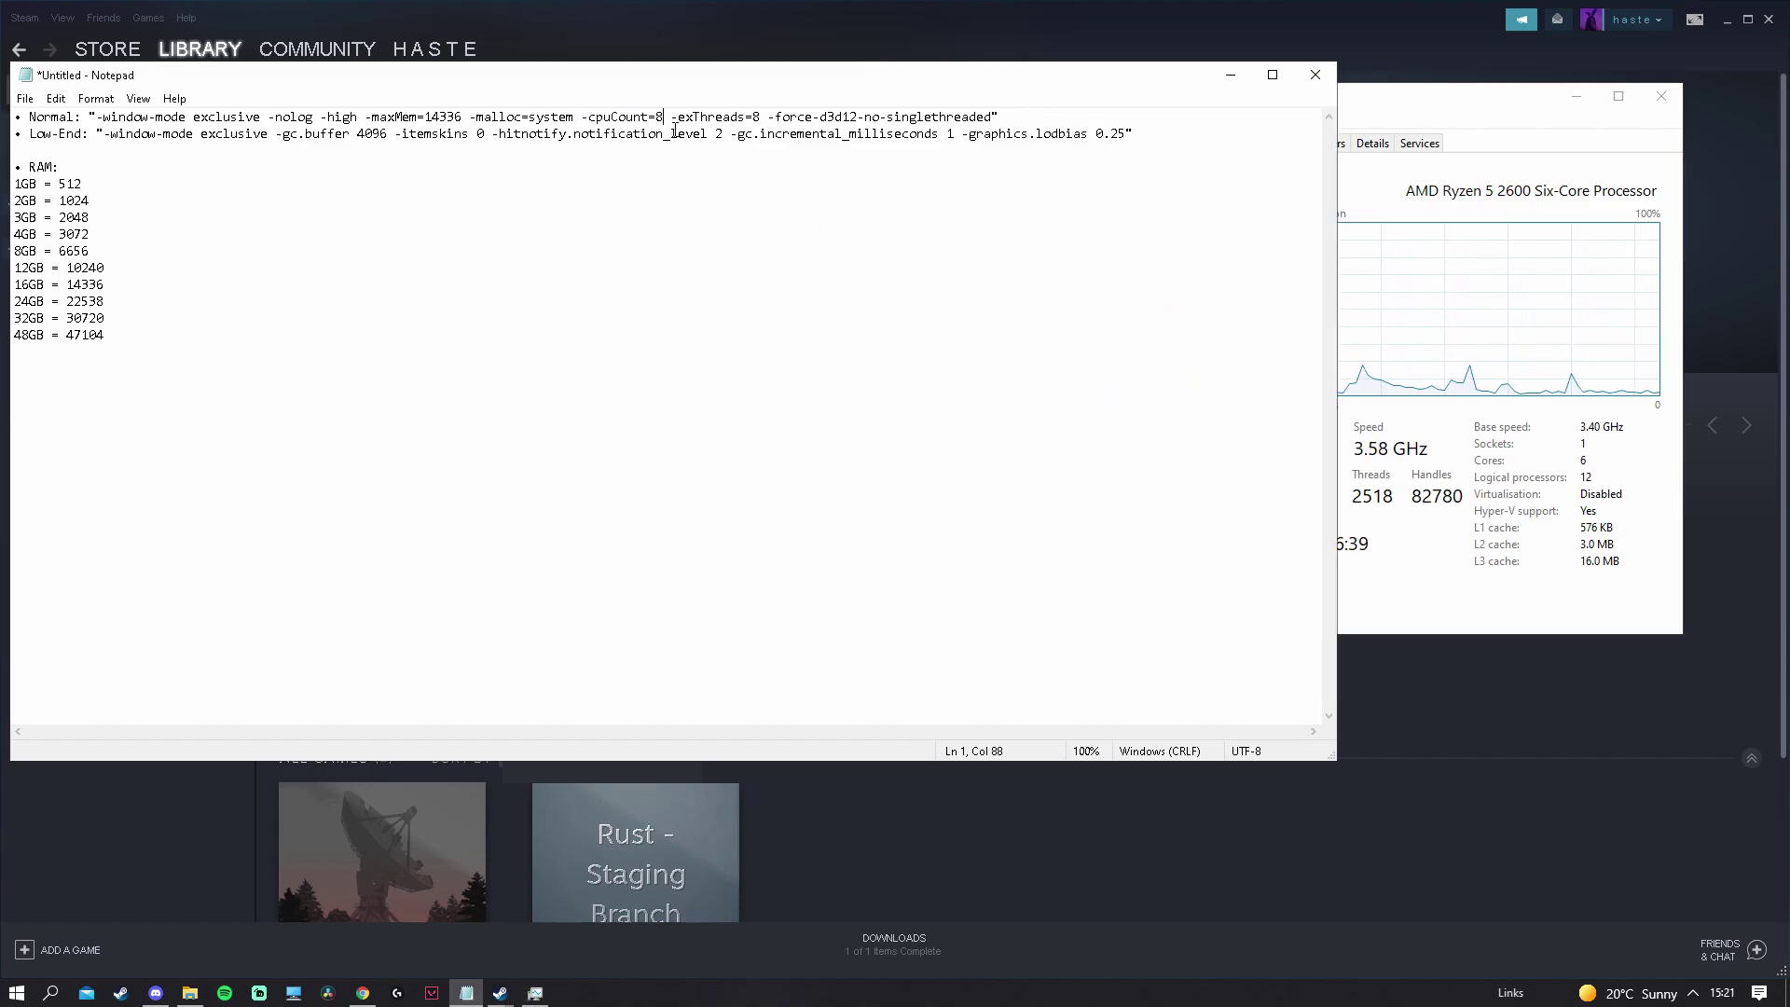
click(1585, 468)
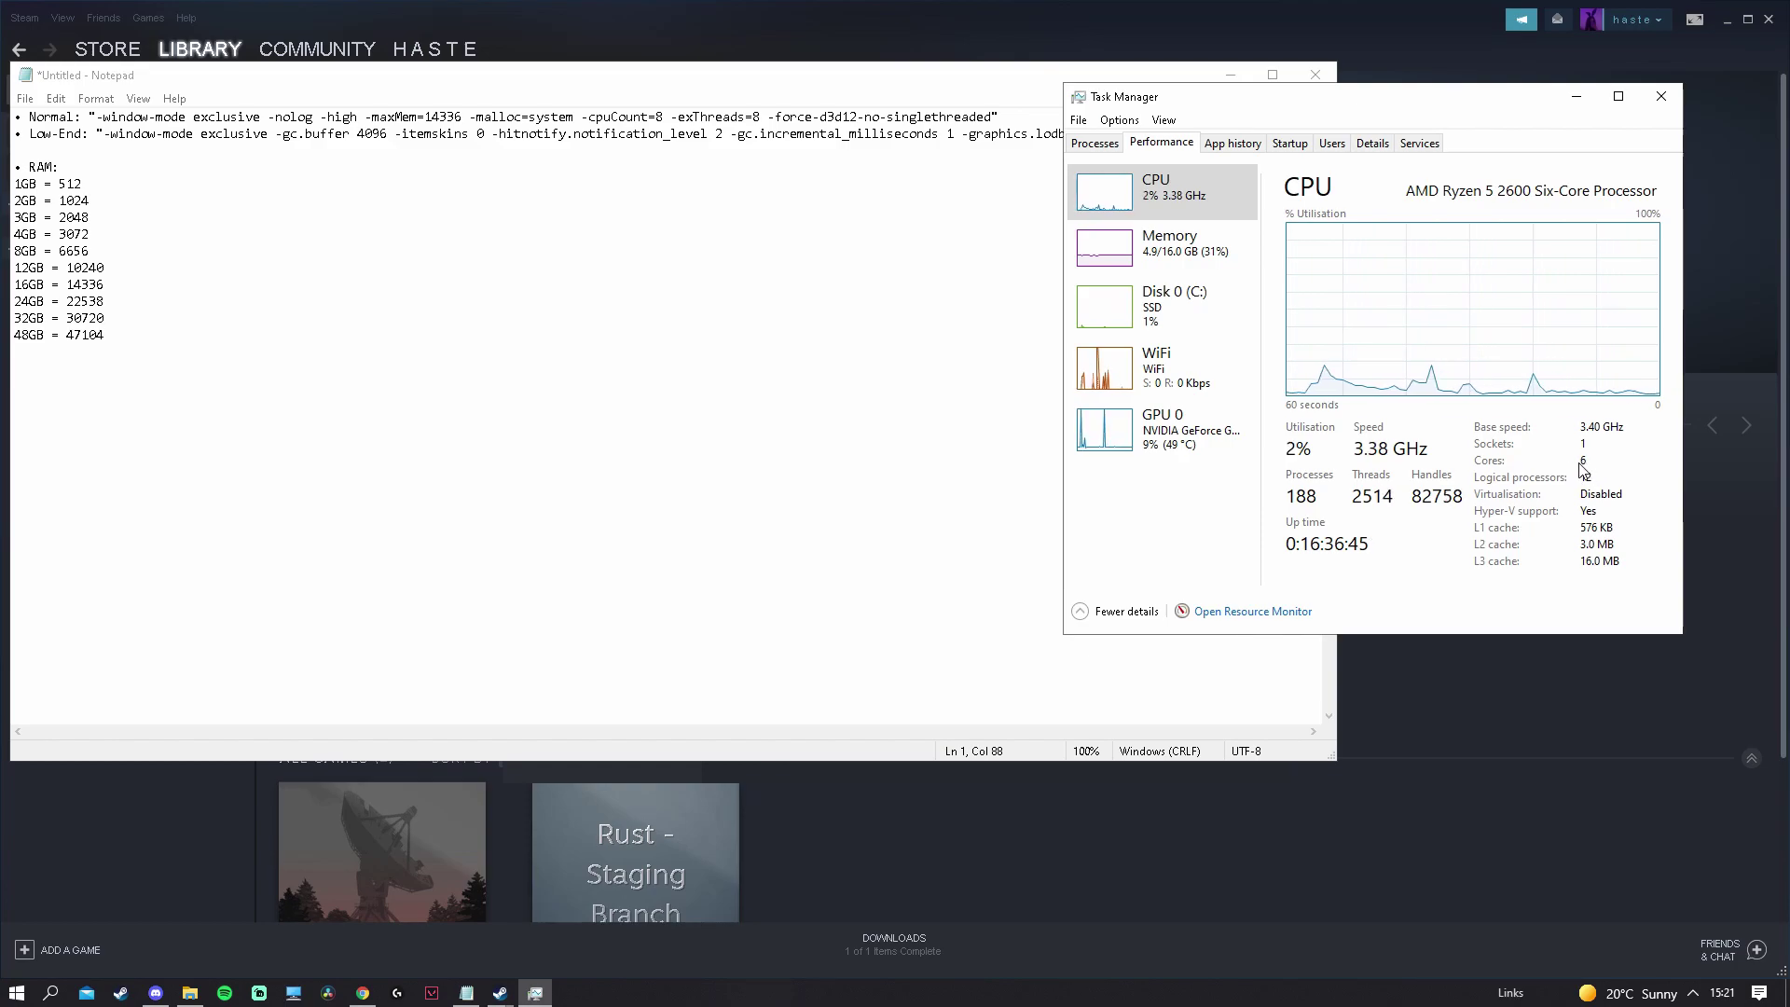
Select the -exThreads=8 setting in the notes and compare it with the CPU details
click(671, 119)
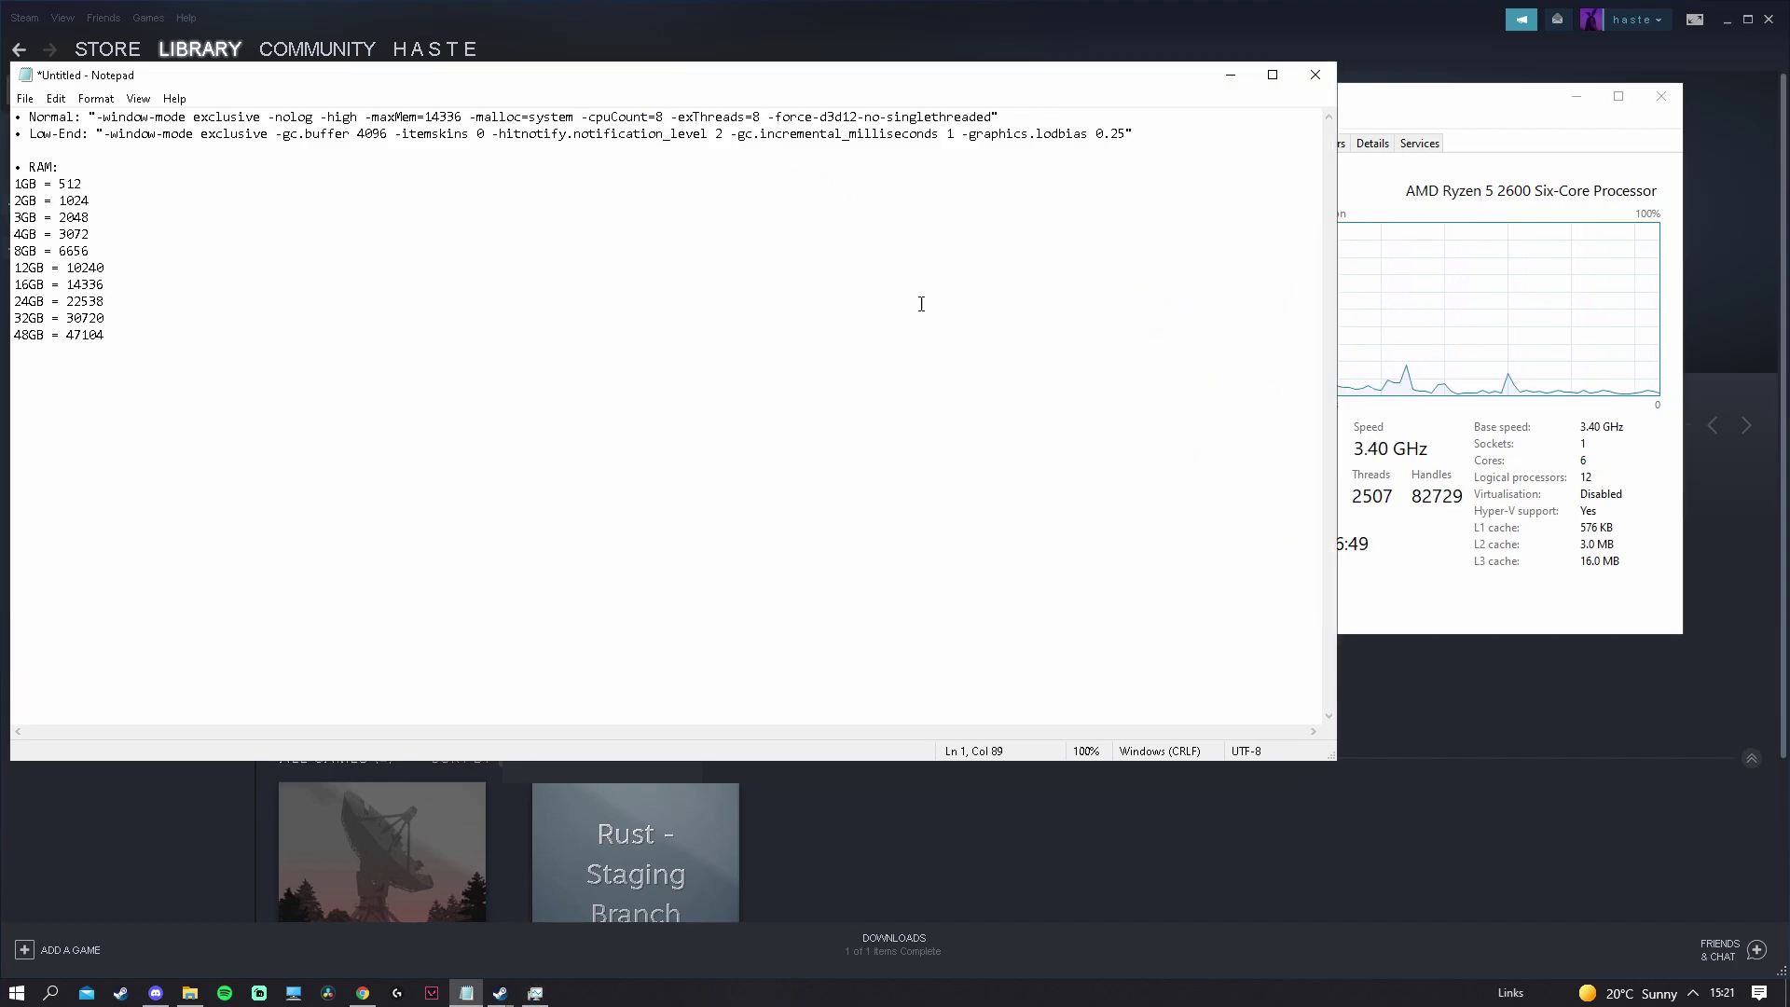
drag(762, 121, 686, 121)
click(772, 123)
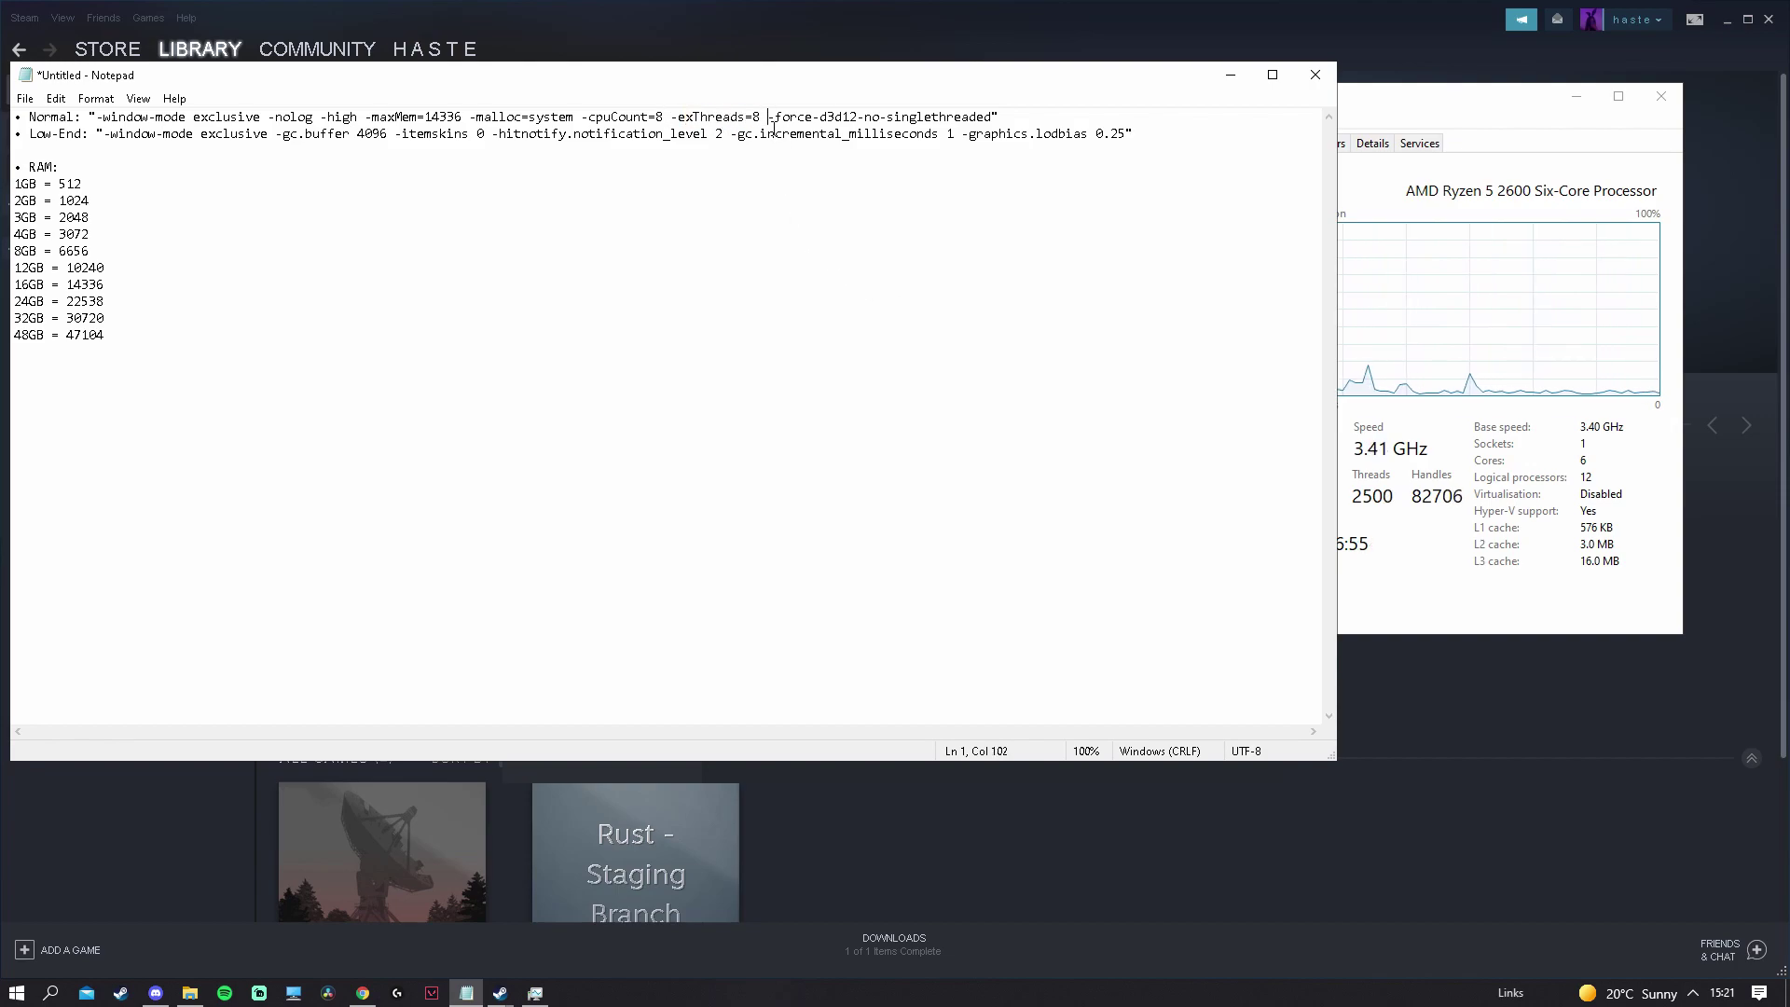
click(1491, 466)
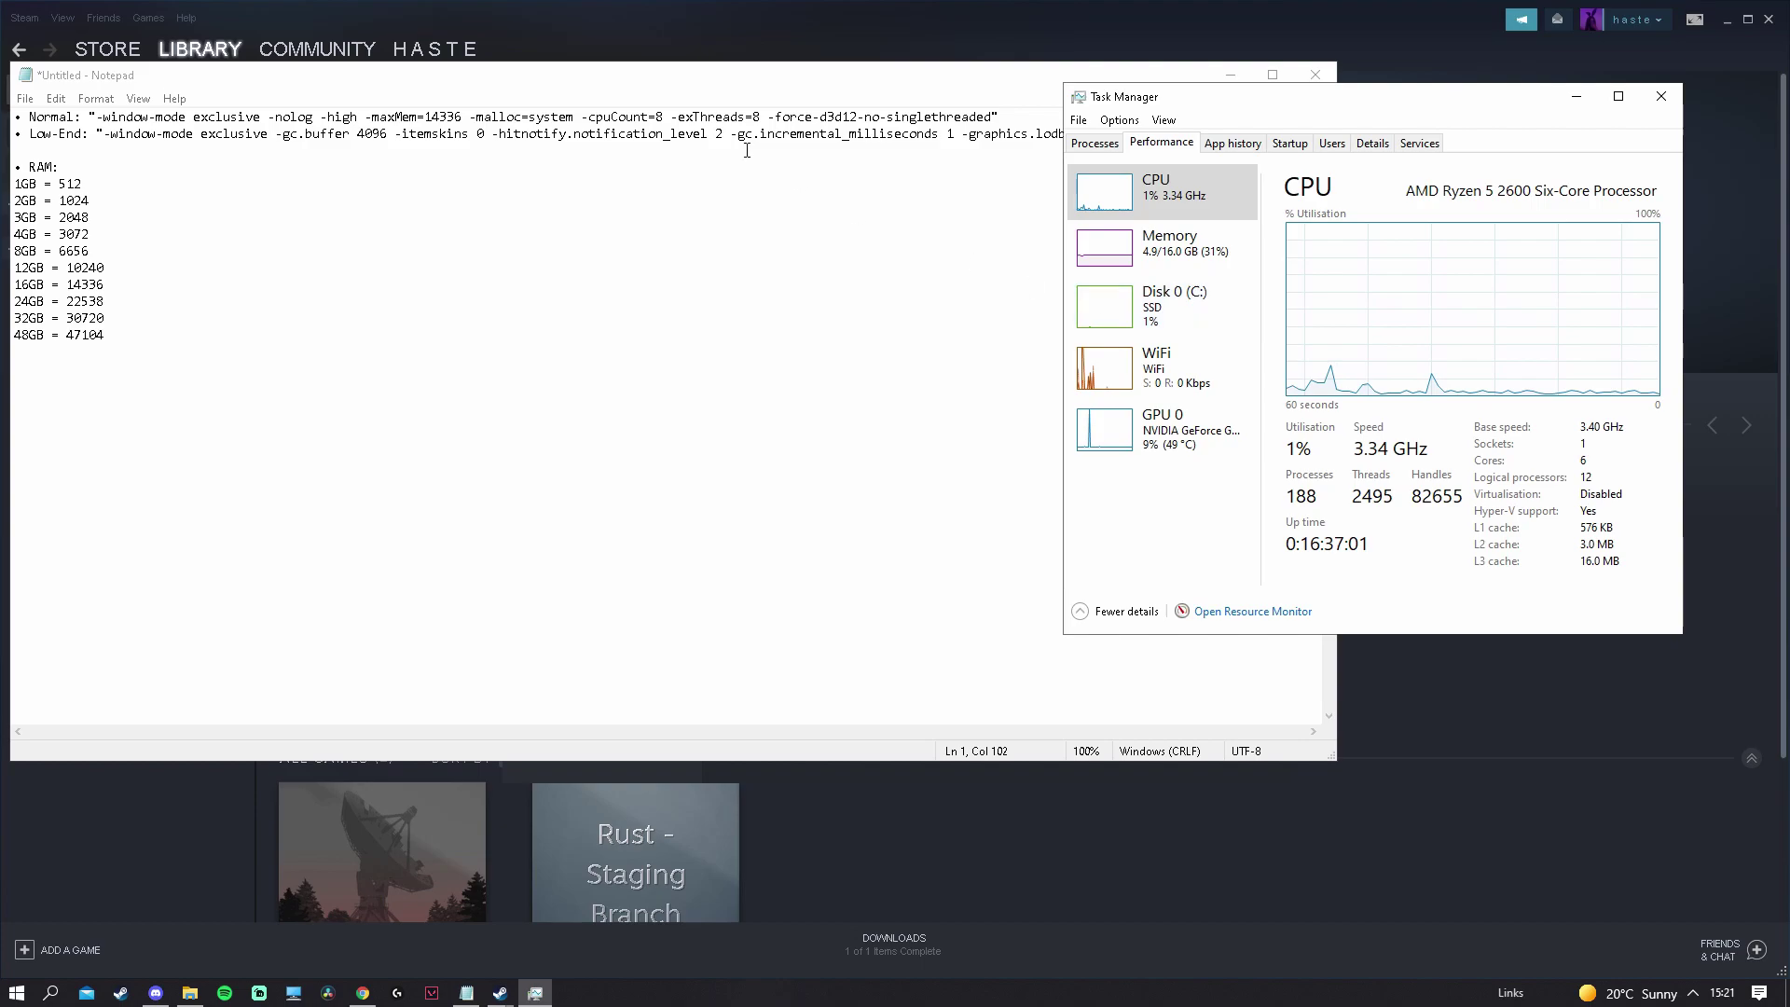
Retype -exThreads as 8, point out -force-d3d12-no-singlethreaded, and select the whole Normal line
double_click(760, 121)
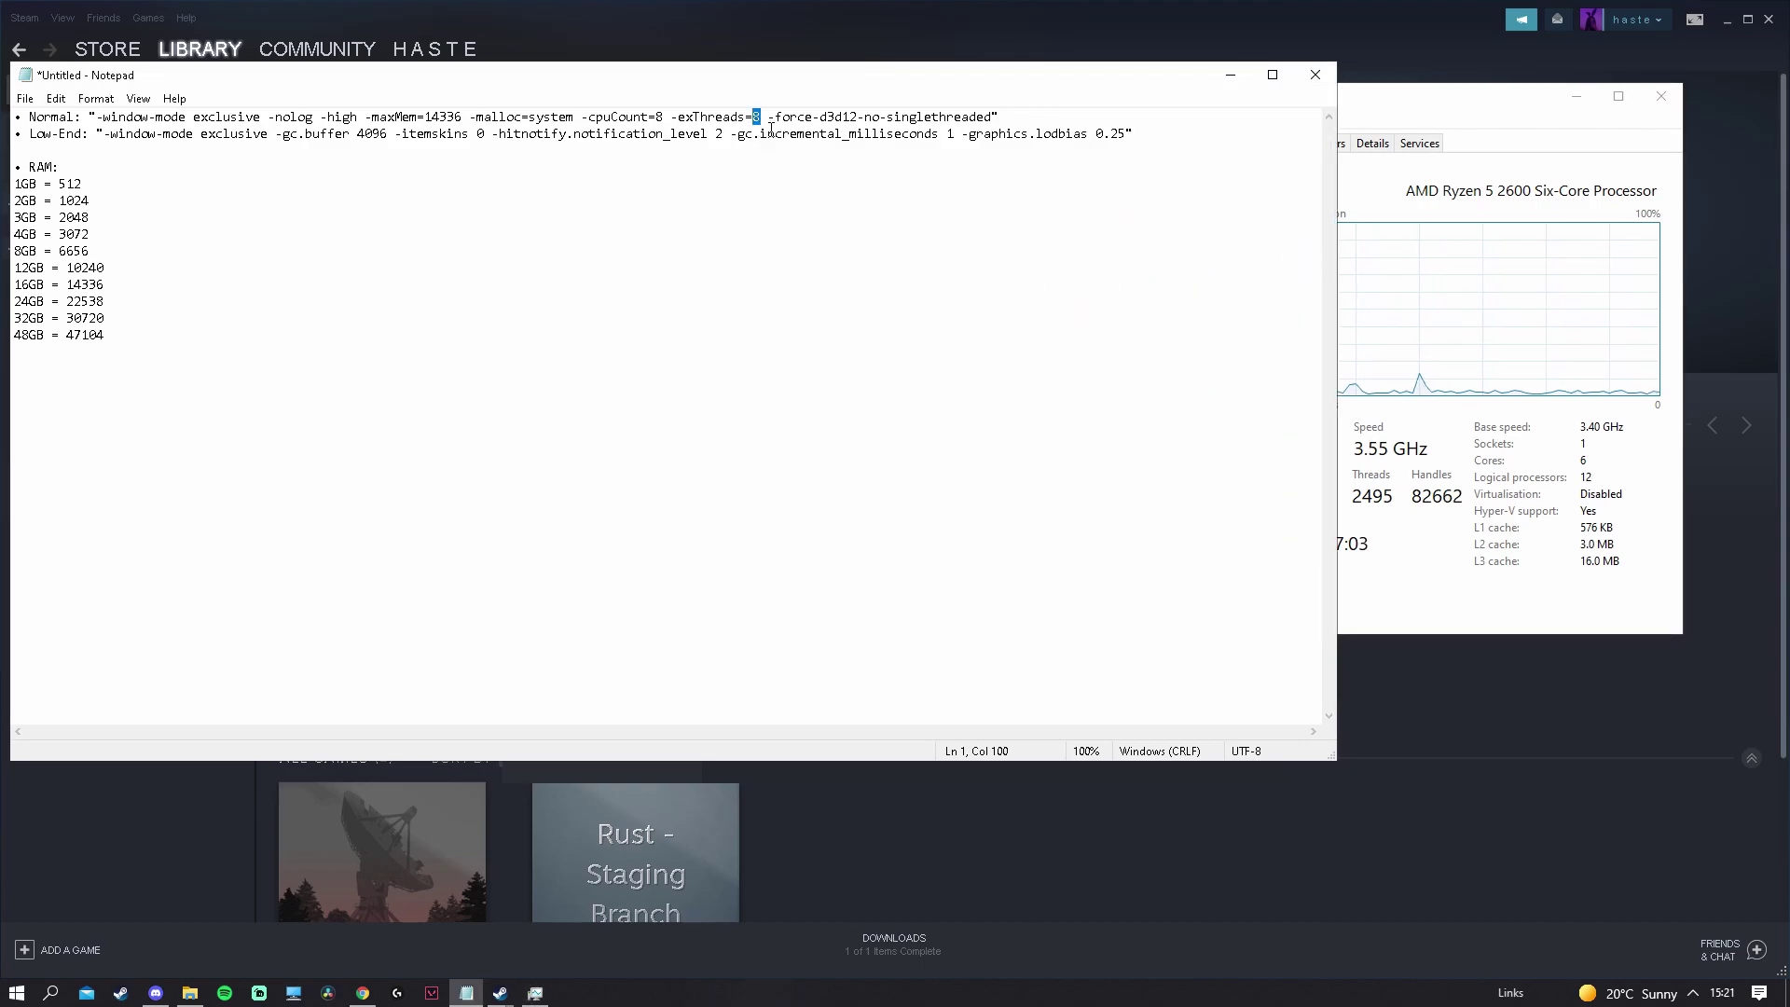
text(8)
key(End)
key(shift+Left)
key(shift+Left)
key(shift+Left)
key(shift+Left)
key(shift+Left)
key(shift+Left)
key(shift+Left)
key(shift+Left)
key(shift+Left)
key(shift+Left)
key(shift+Left)
key(shift+Left)
key(shift+Left)
key(shift+Left)
key(shift+Left)
key(shift+Left)
key(shift+Left)
key(shift+Left)
key(shift+Left)
key(shift+Left)
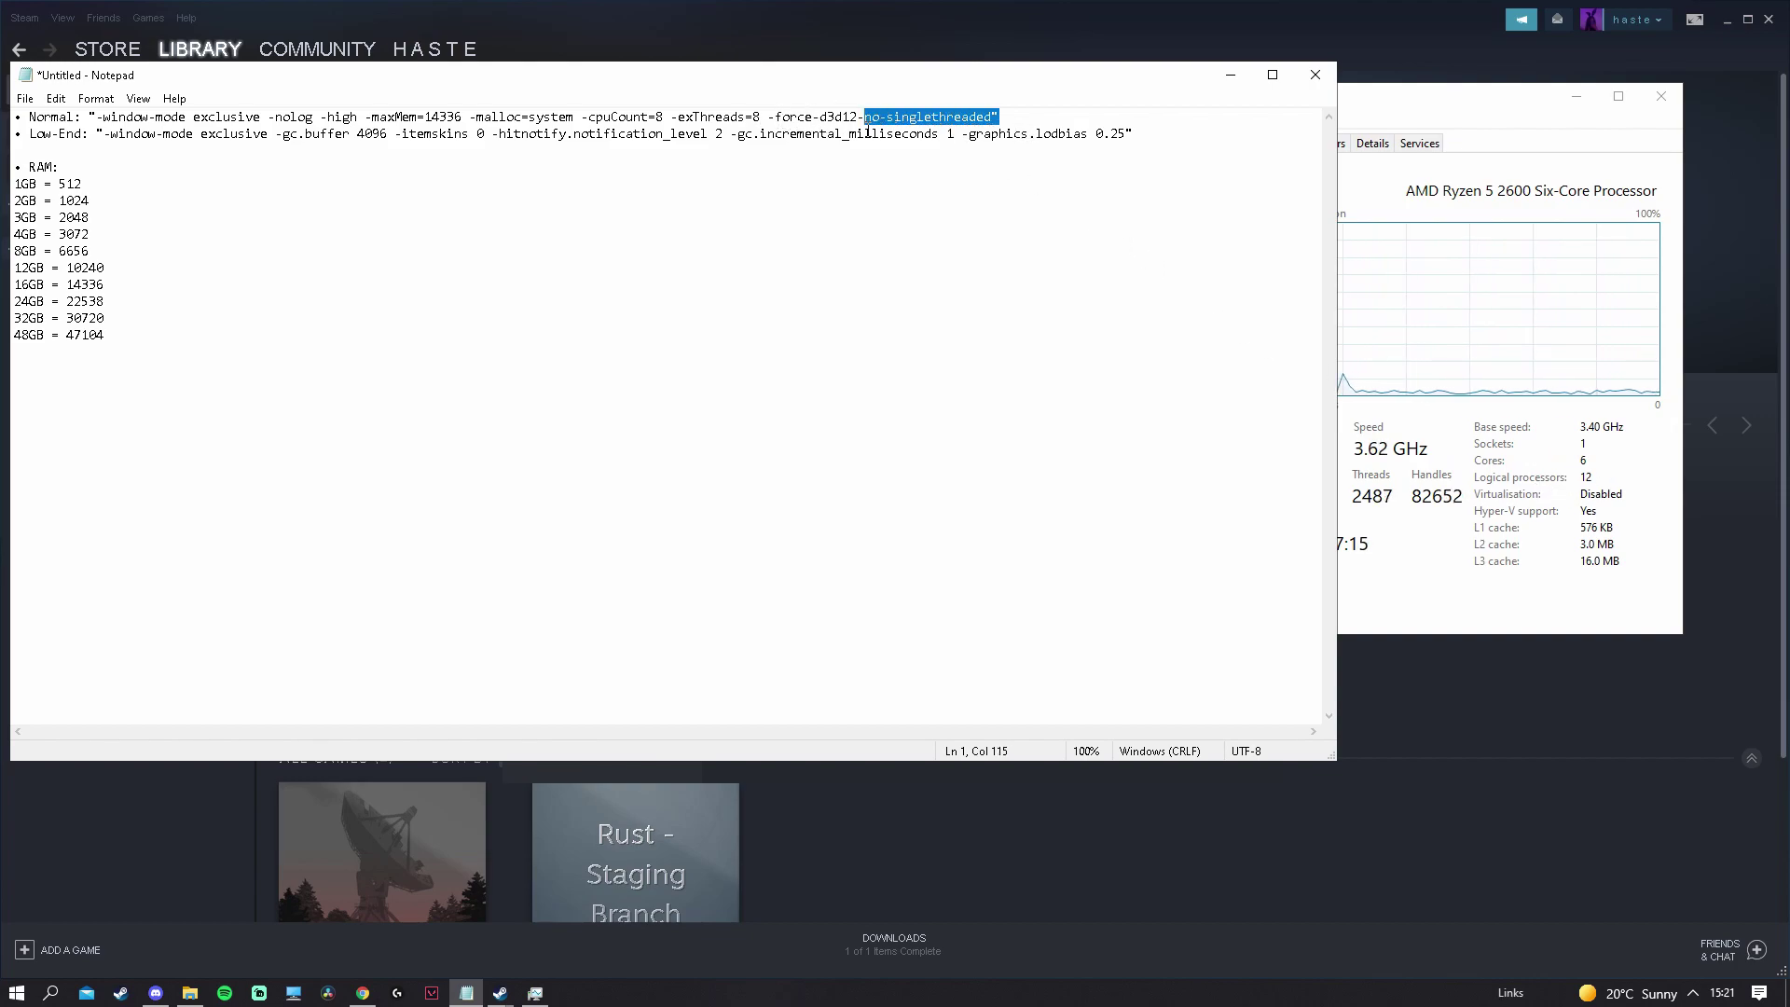
key(End)
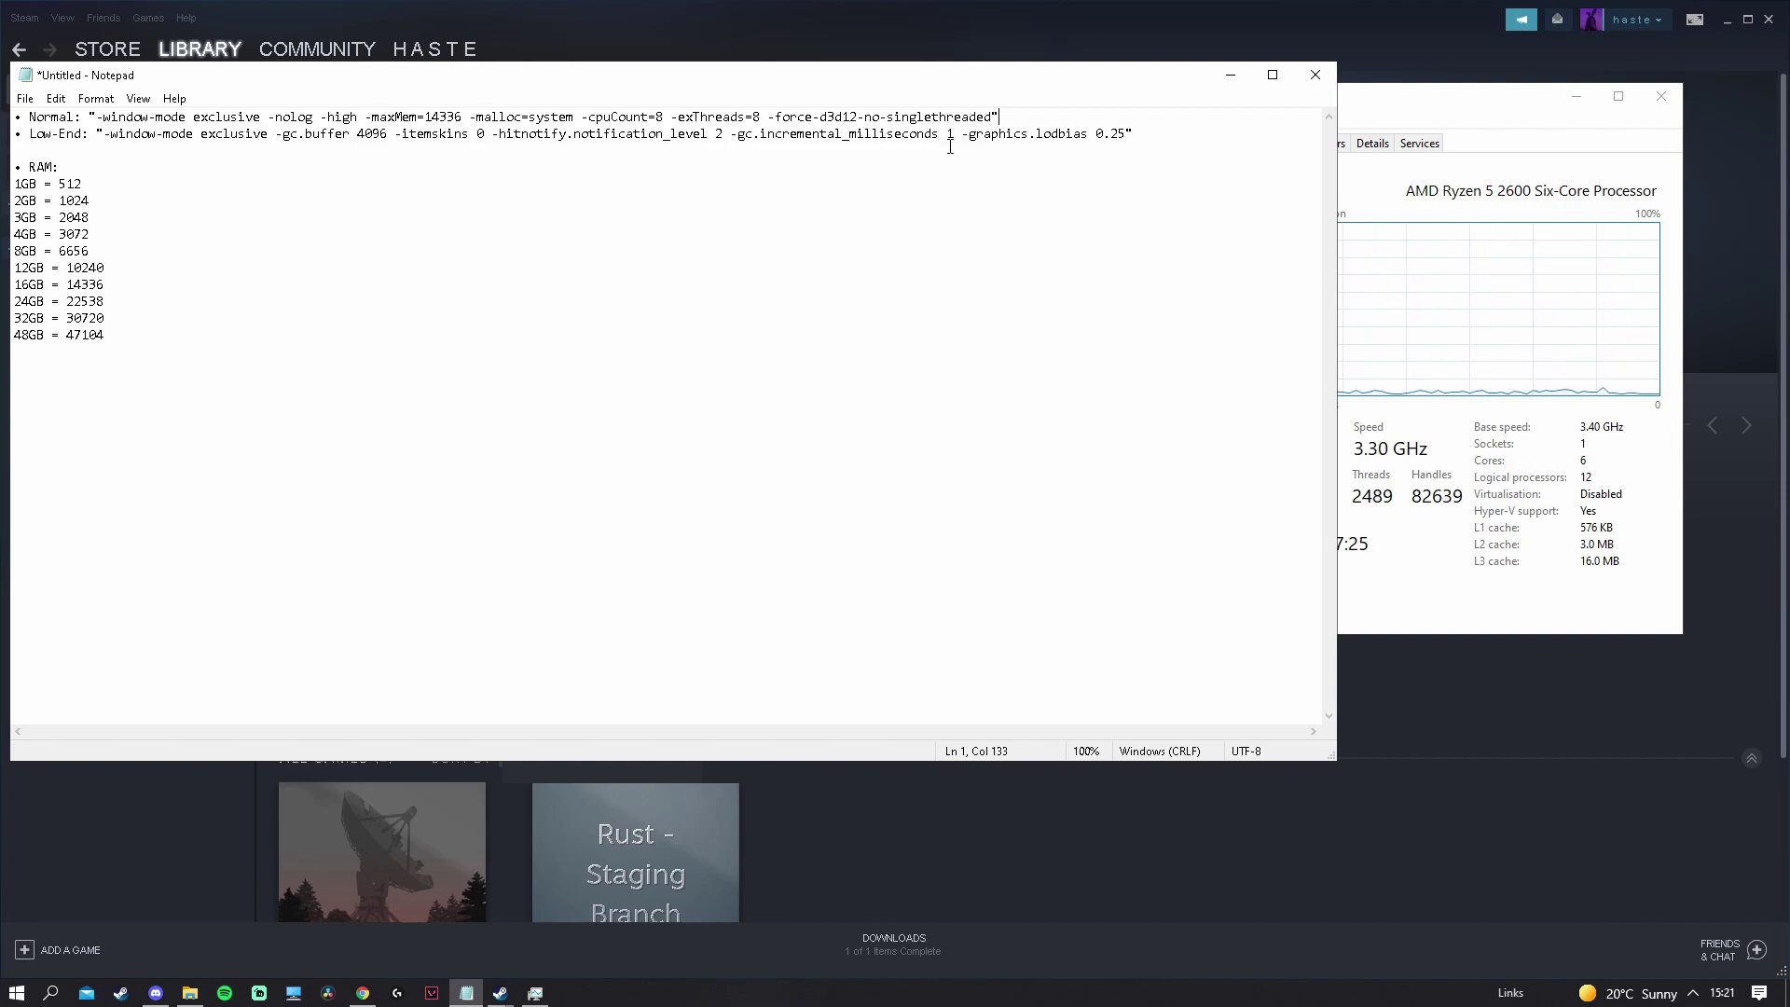
drag(999, 117, 786, 116)
click(1050, 124)
drag(999, 117, 92, 133)
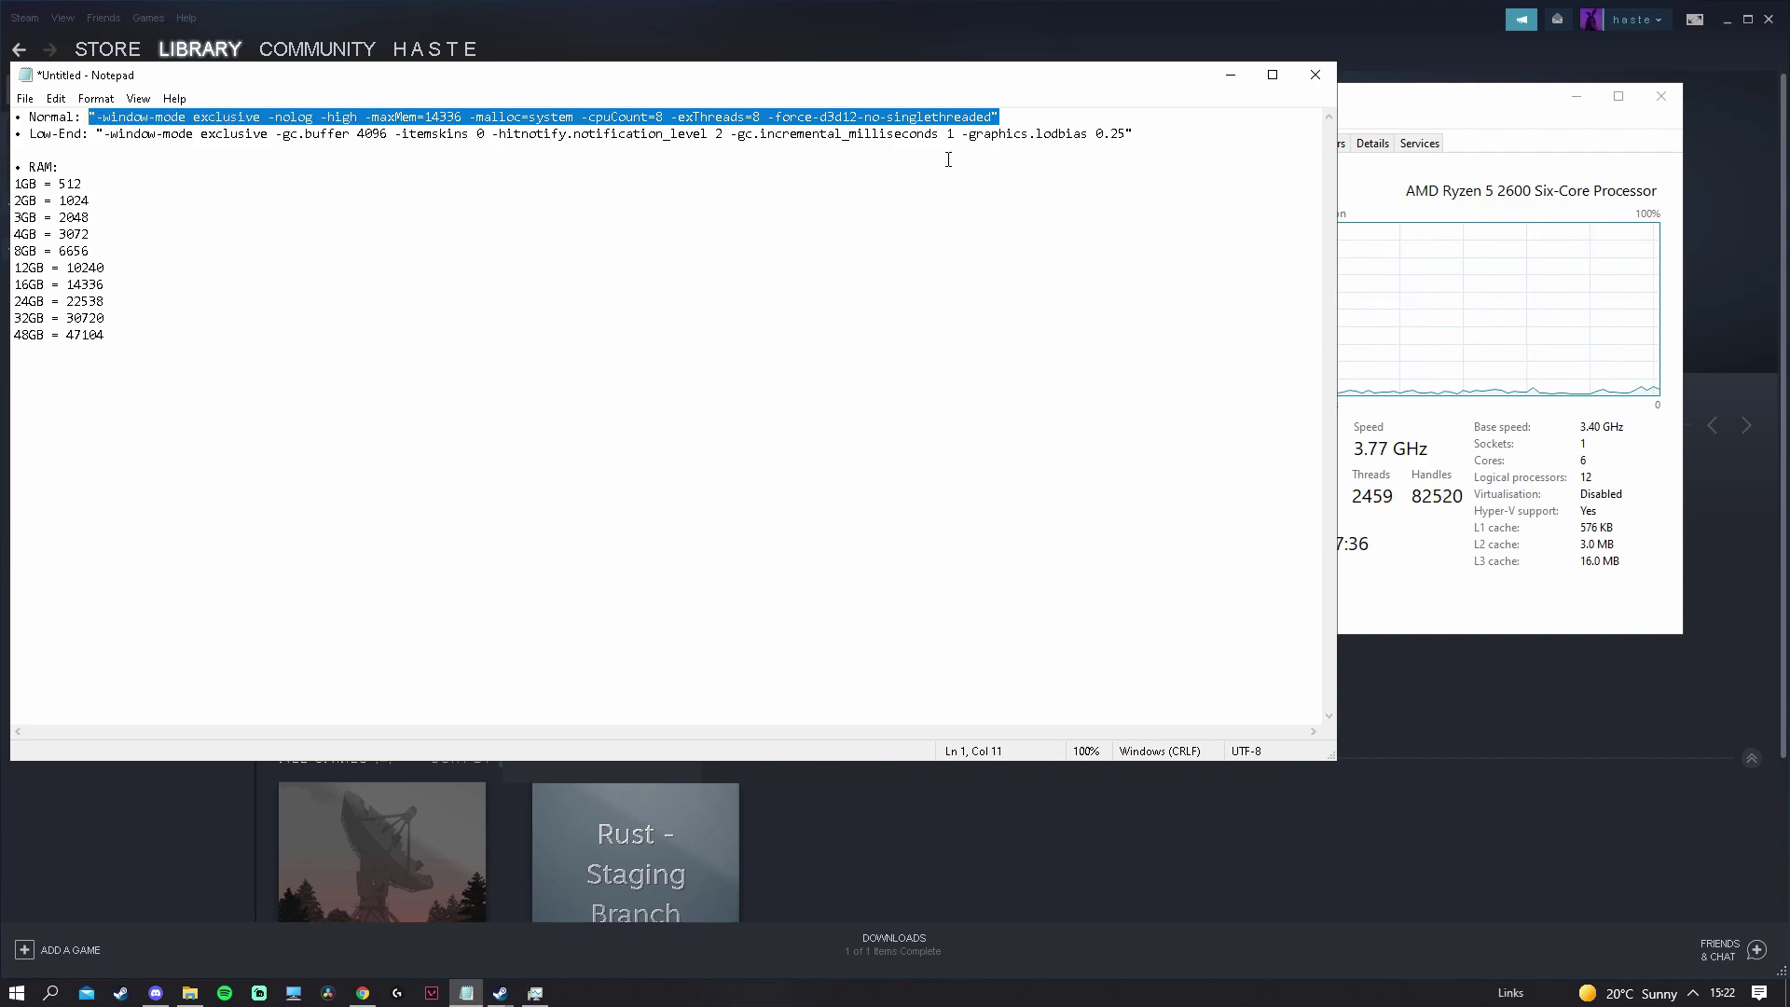
click(997, 125)
drag(998, 121, 97, 117)
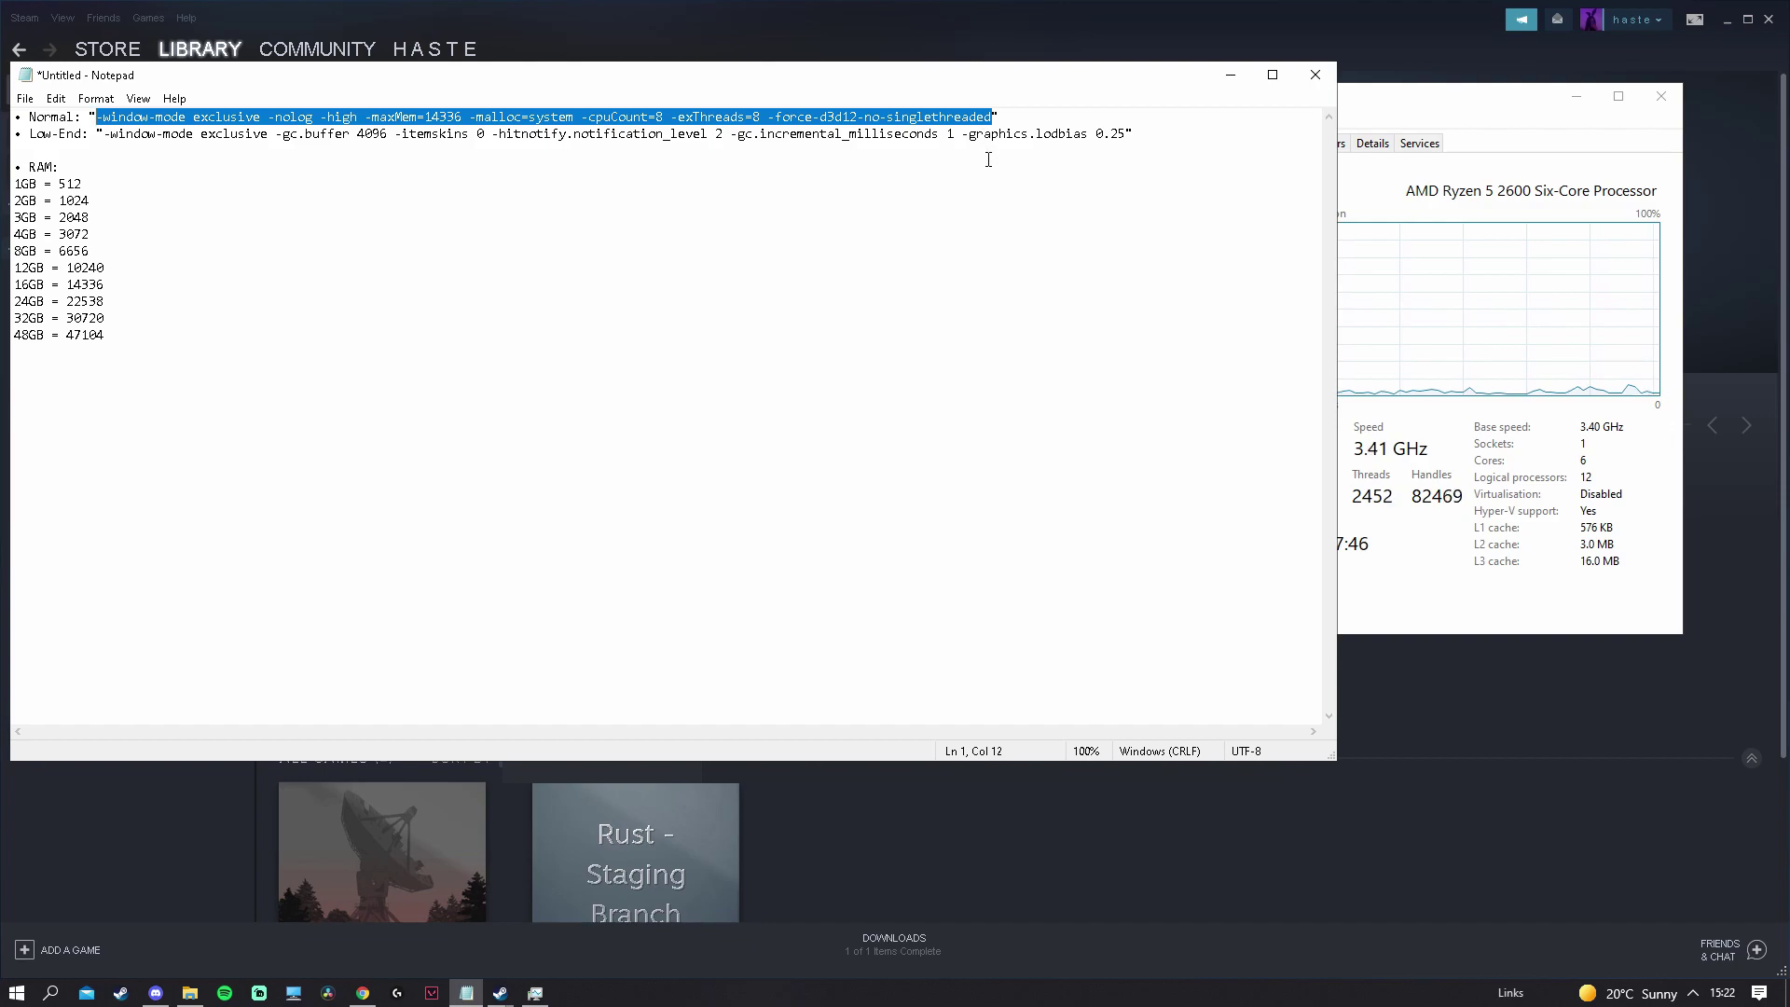
Minimize Notepad and Task Manager, check Rust's Steam launch options, and close the properties dialog
click(1230, 74)
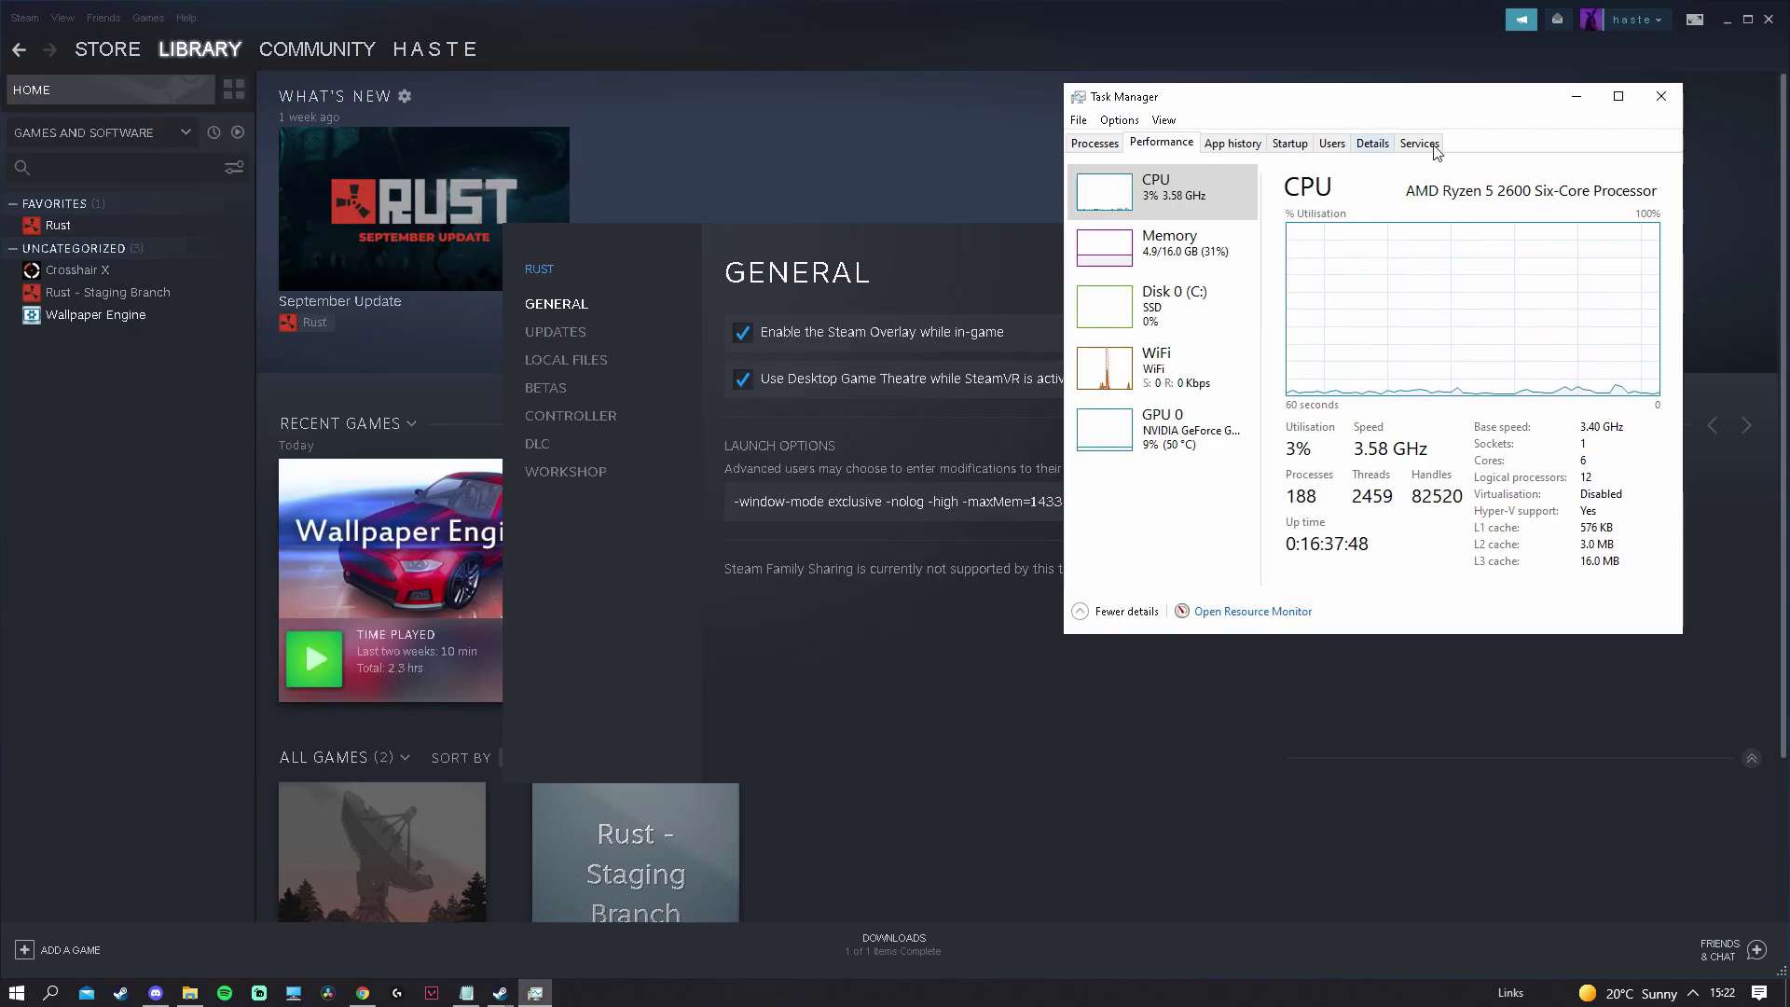
click(1575, 96)
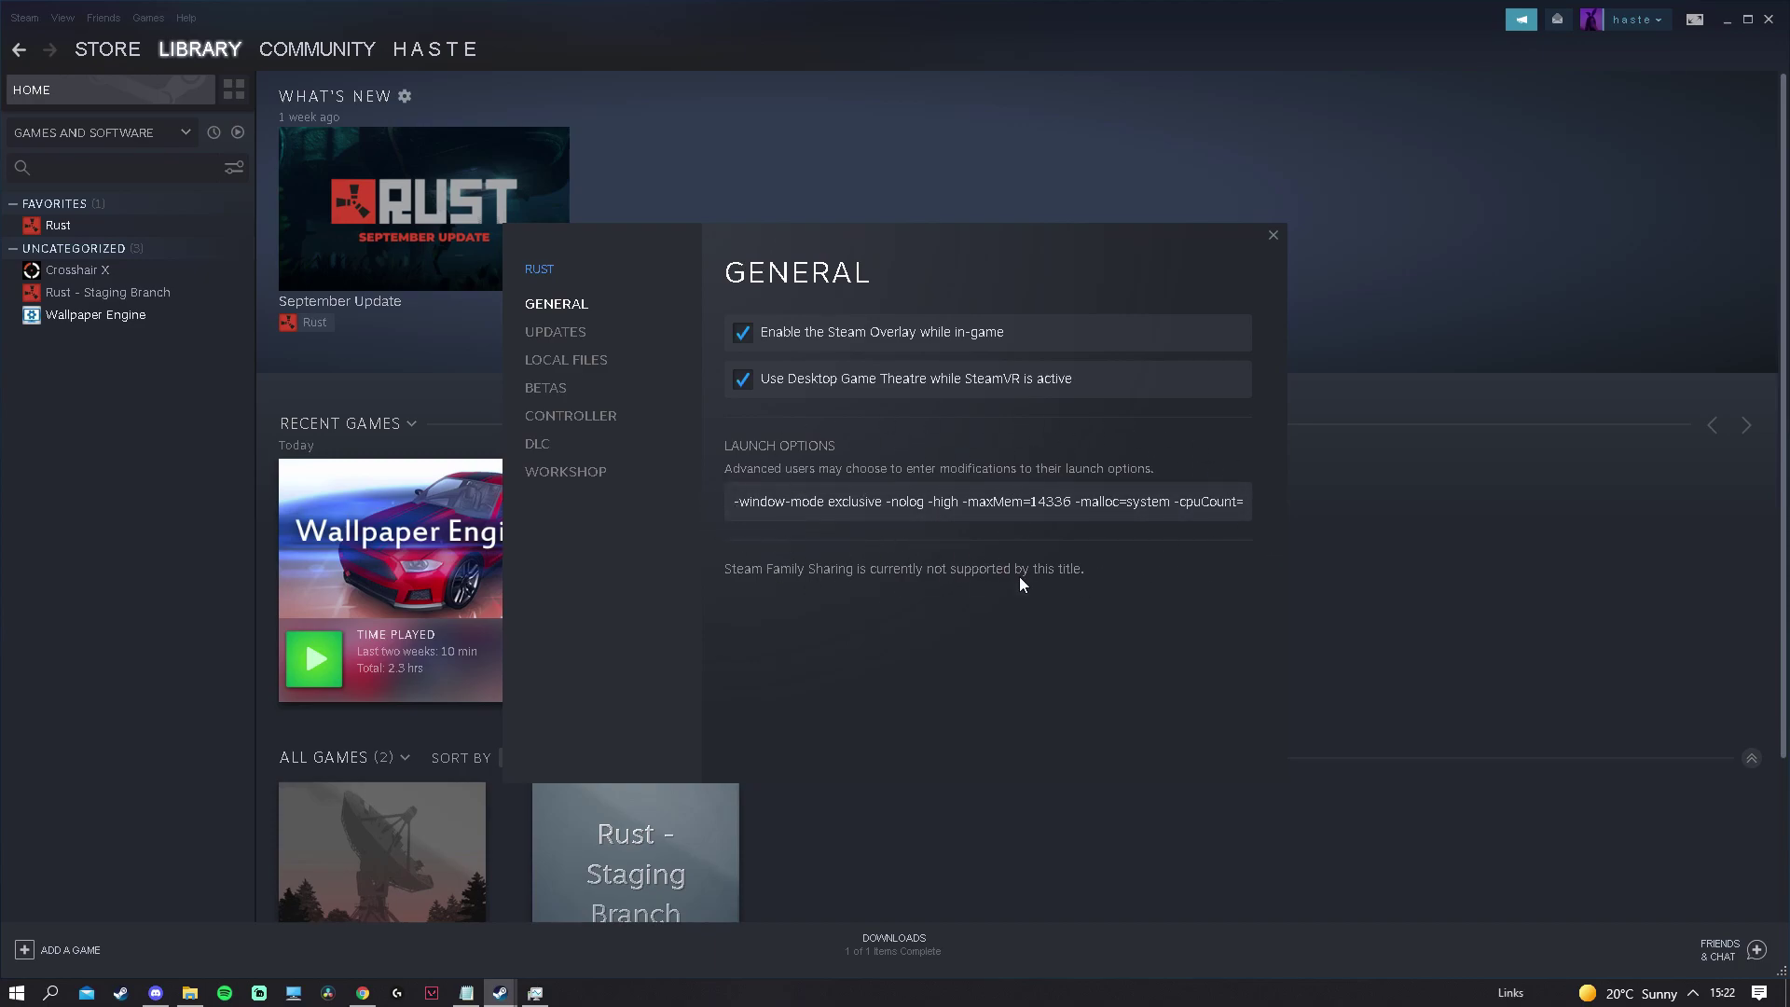
click(741, 508)
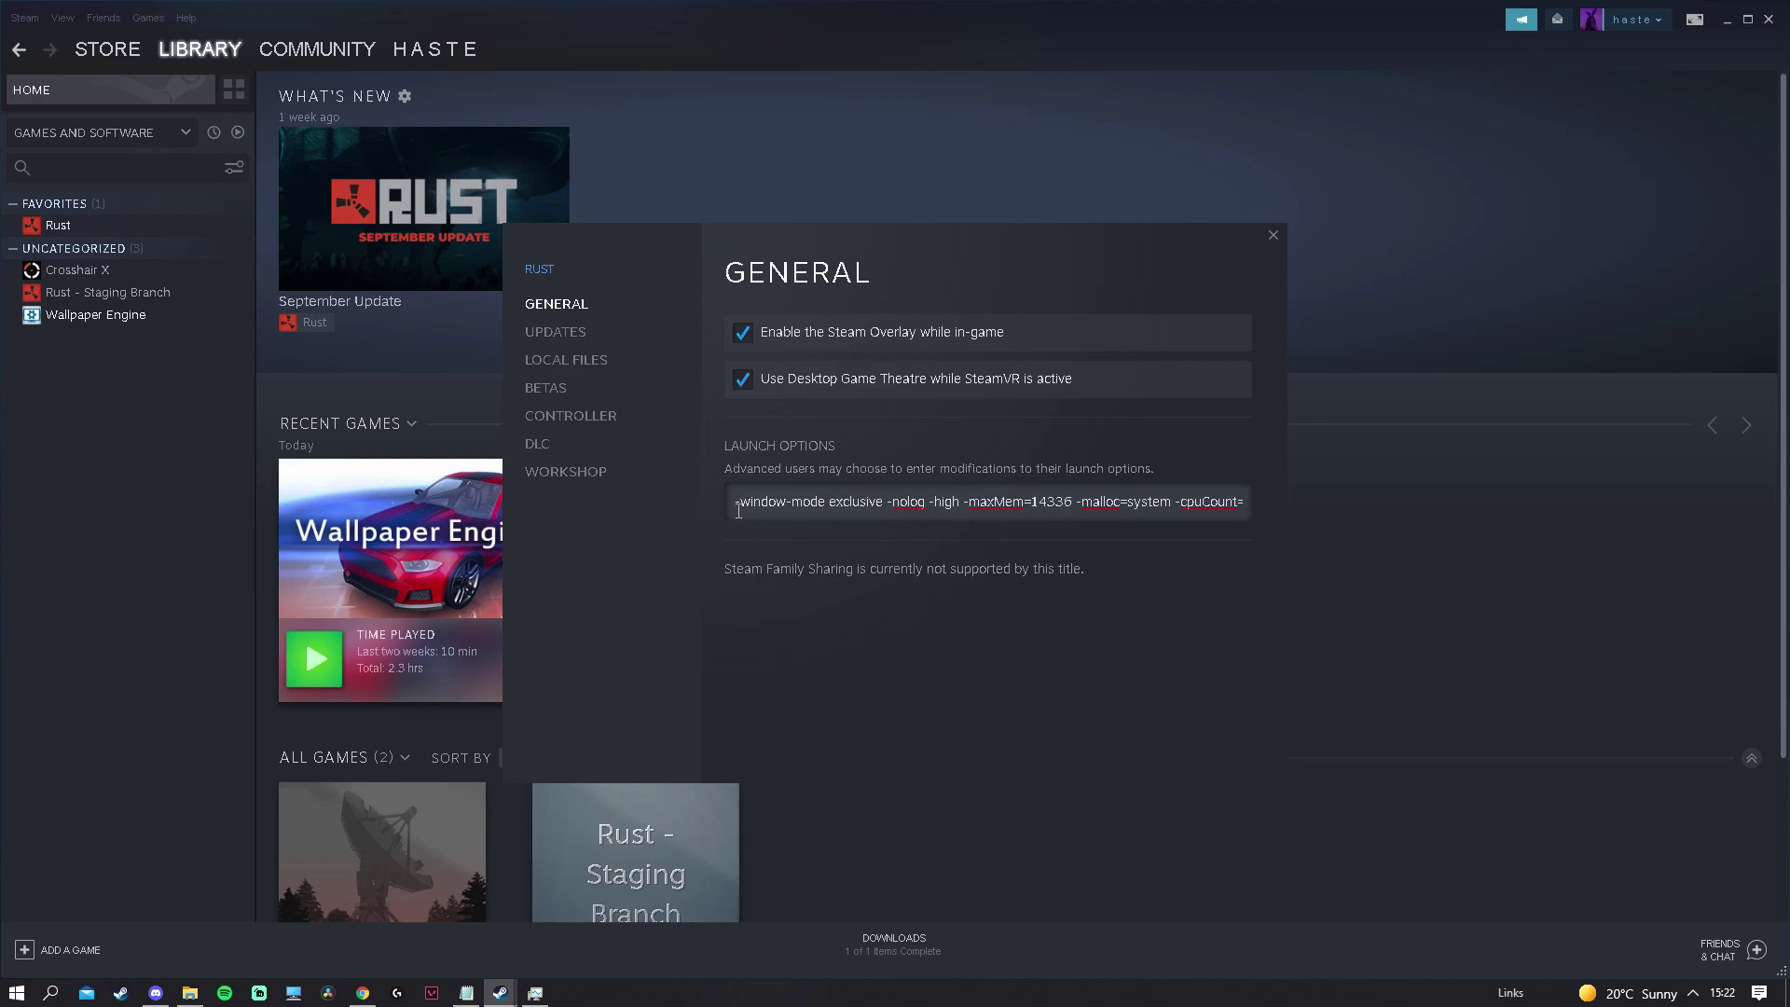
click(1210, 669)
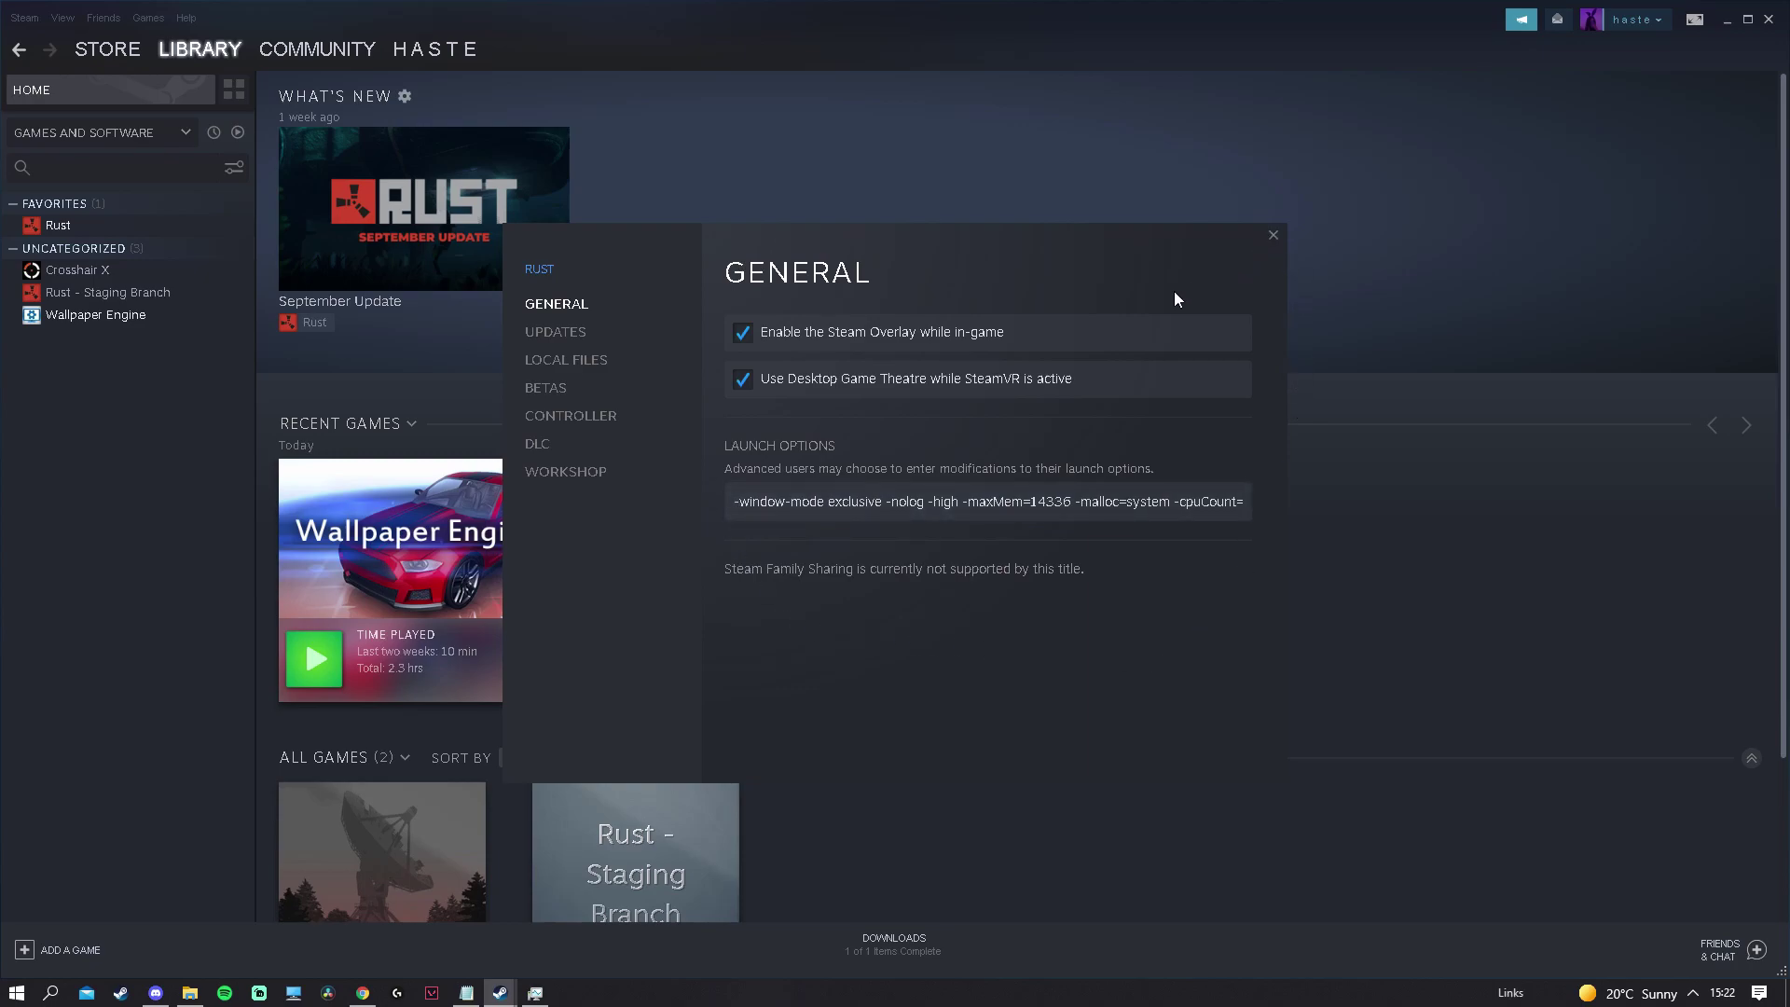
click(1273, 235)
Close Steam and shut down Vanguard from the hidden notification-area icons
click(1767, 21)
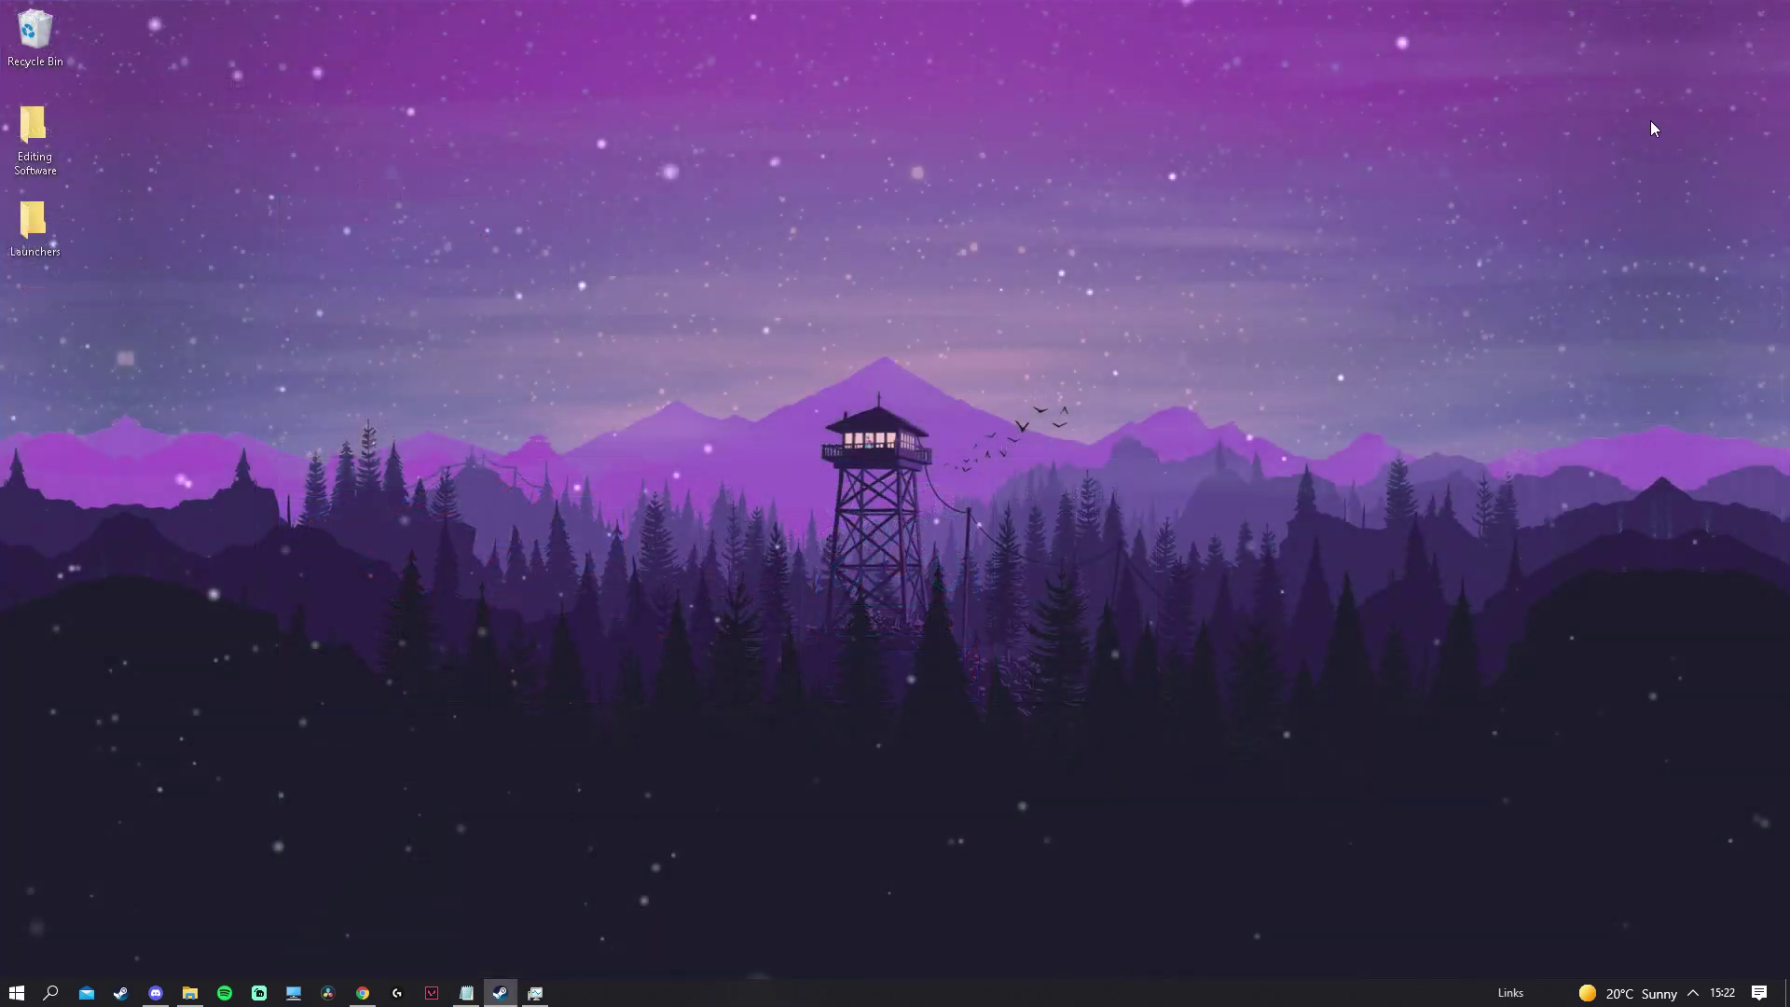
drag(320, 86, 811, 472)
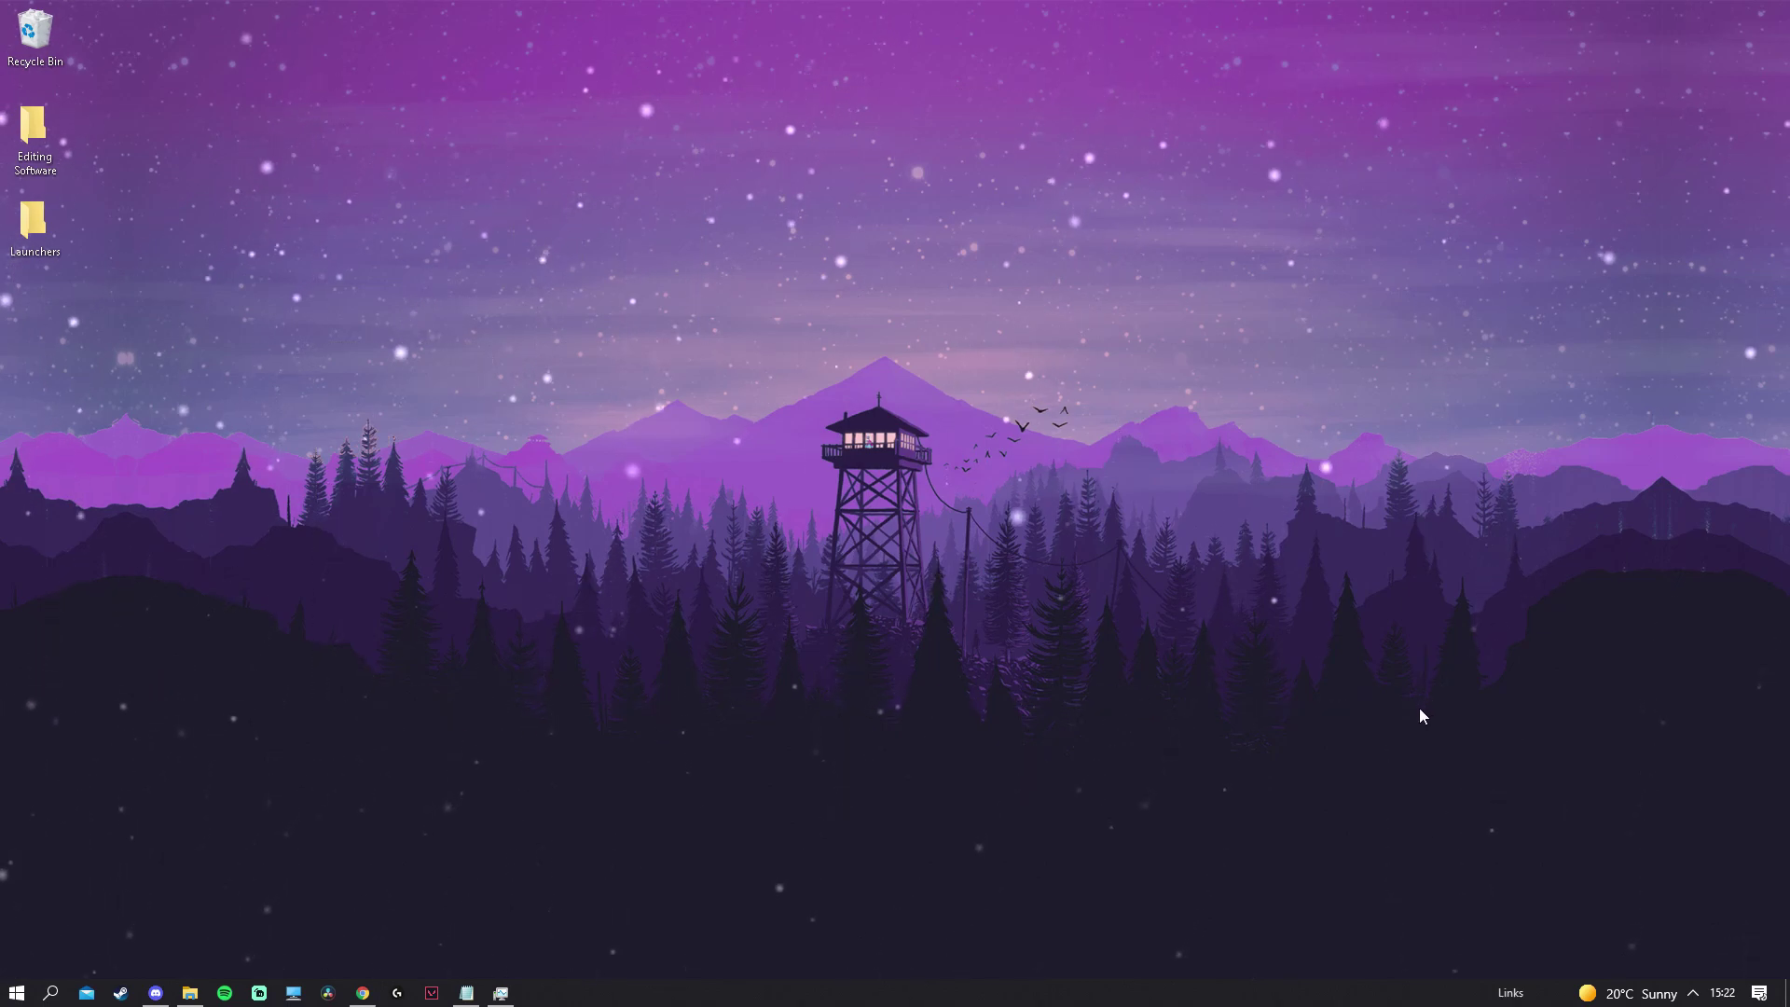
click(1693, 993)
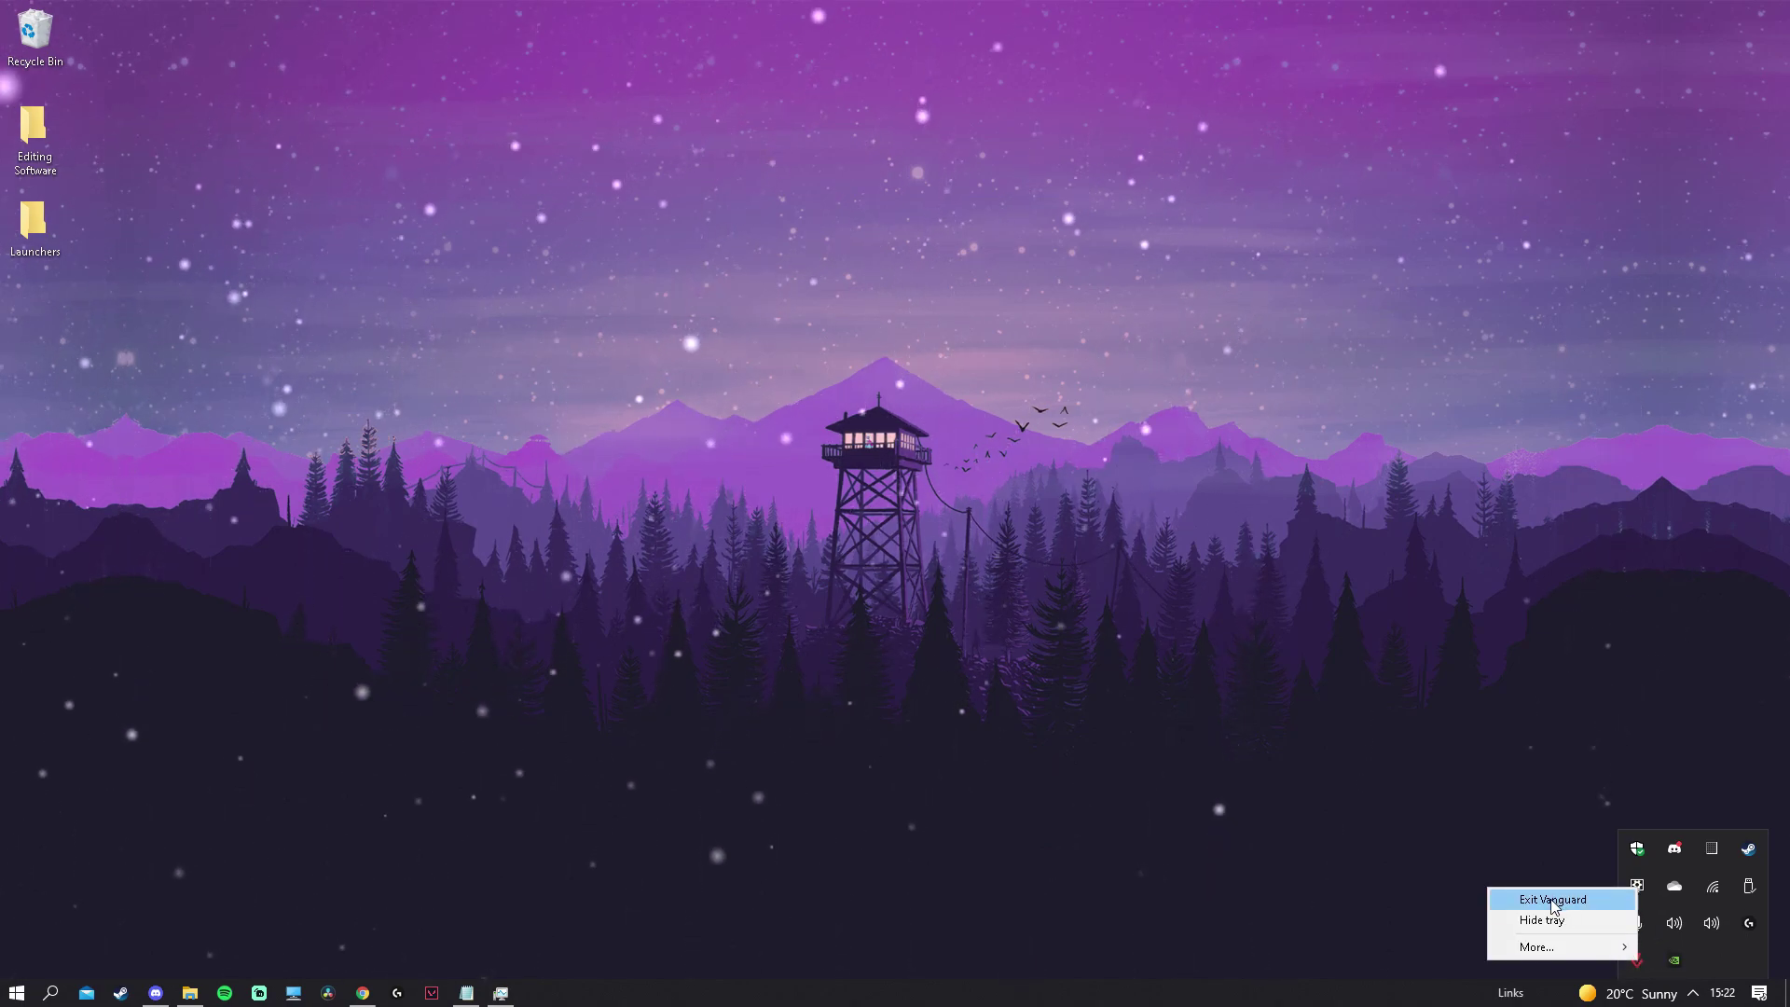
click(952, 504)
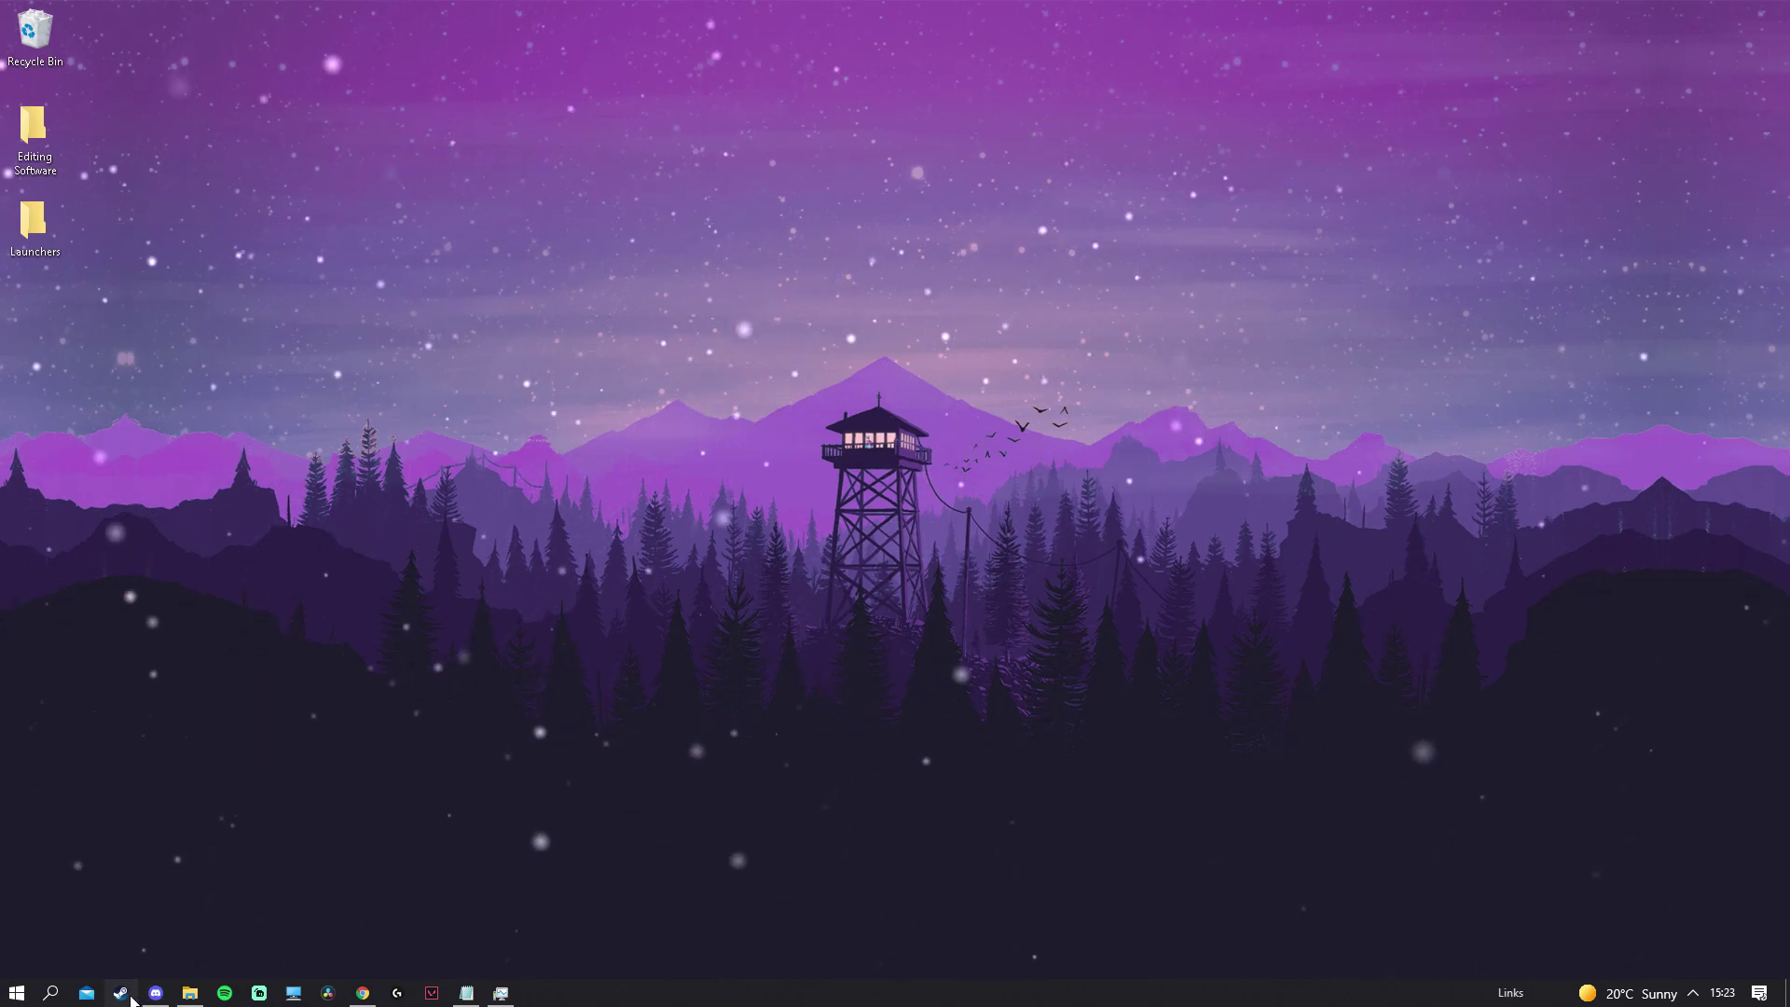
click(128, 994)
Launch Rust from Library Home and open its Options page (Field of View 90.0, Max Gibs 0)
click(173, 75)
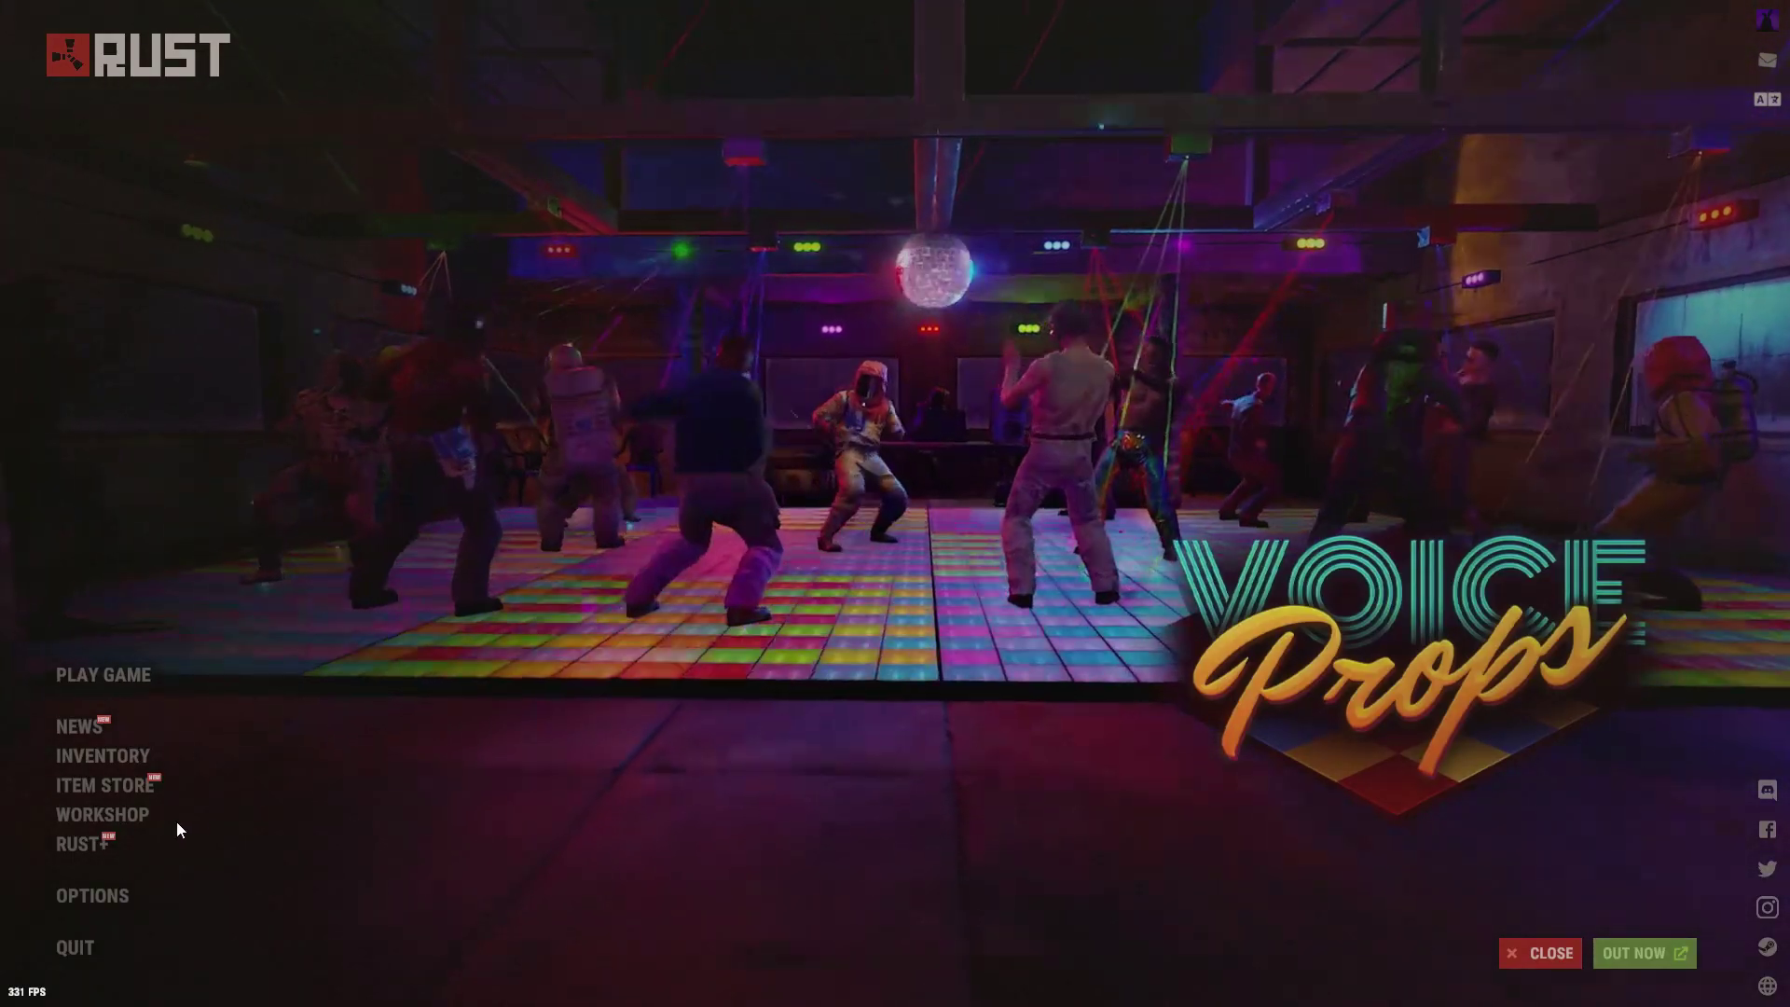
click(108, 893)
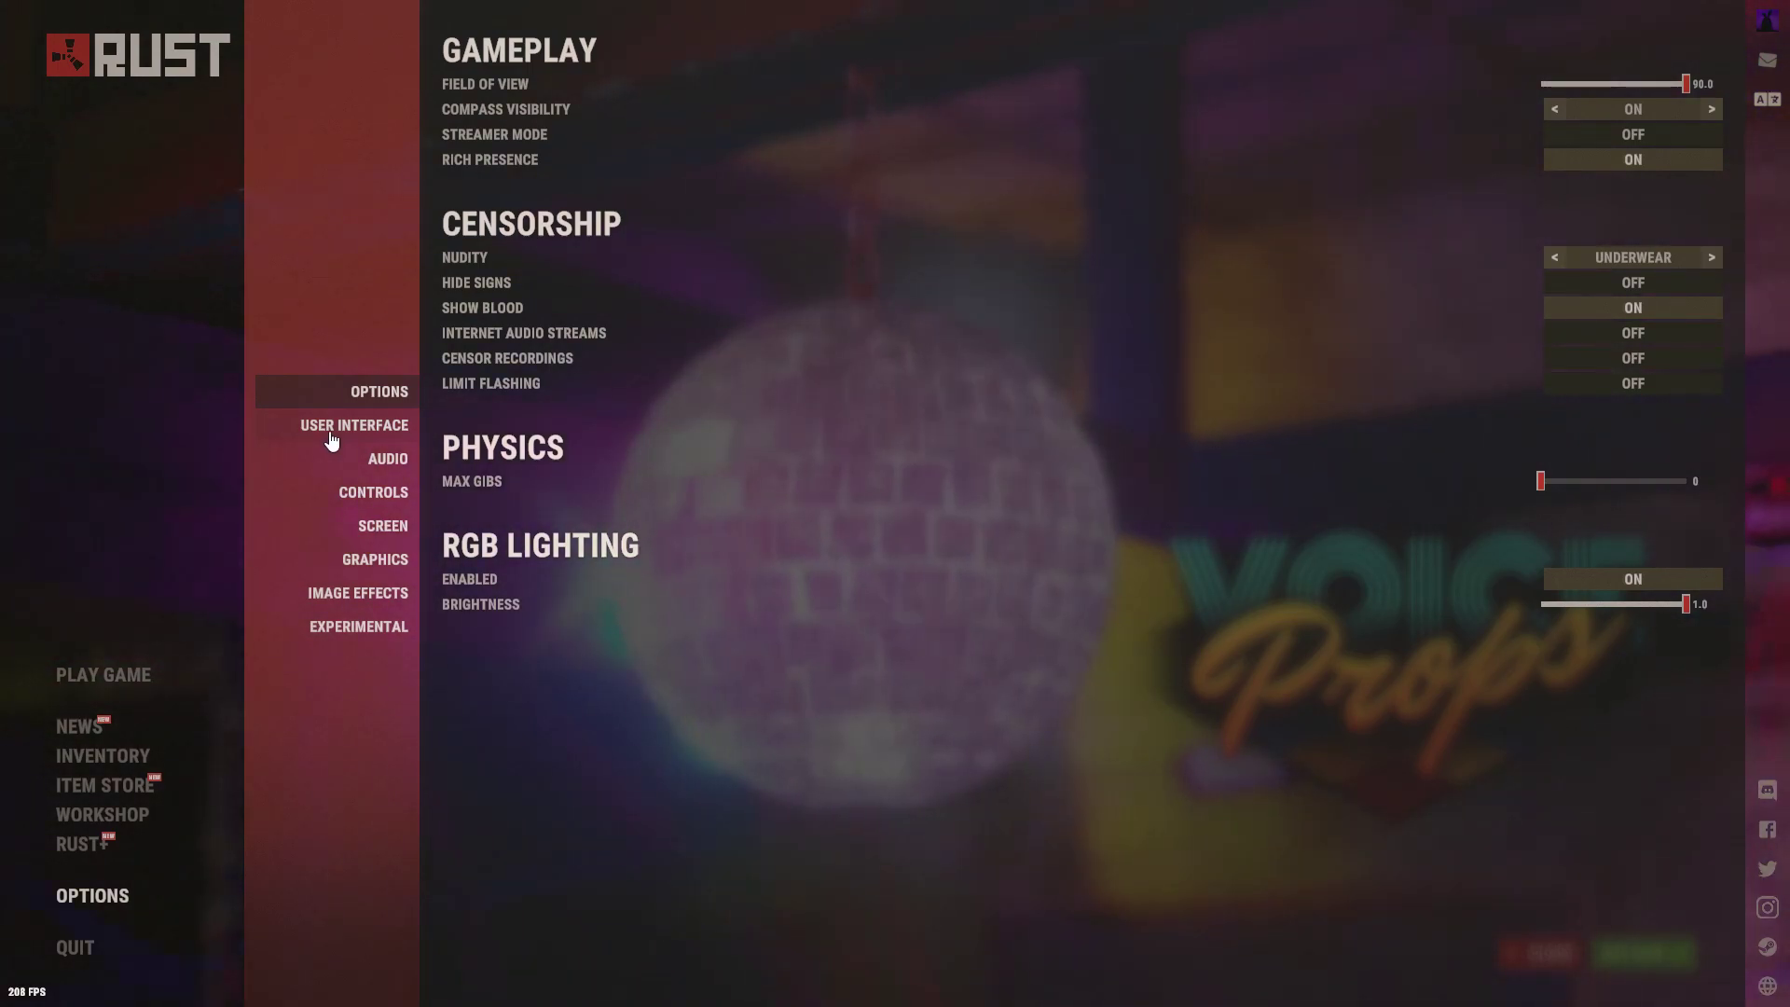
Look through Rust's User Interface, Audio and Controls pages, ending on Screen (1920 x 1080, Exclusive, VSync off)
click(341, 426)
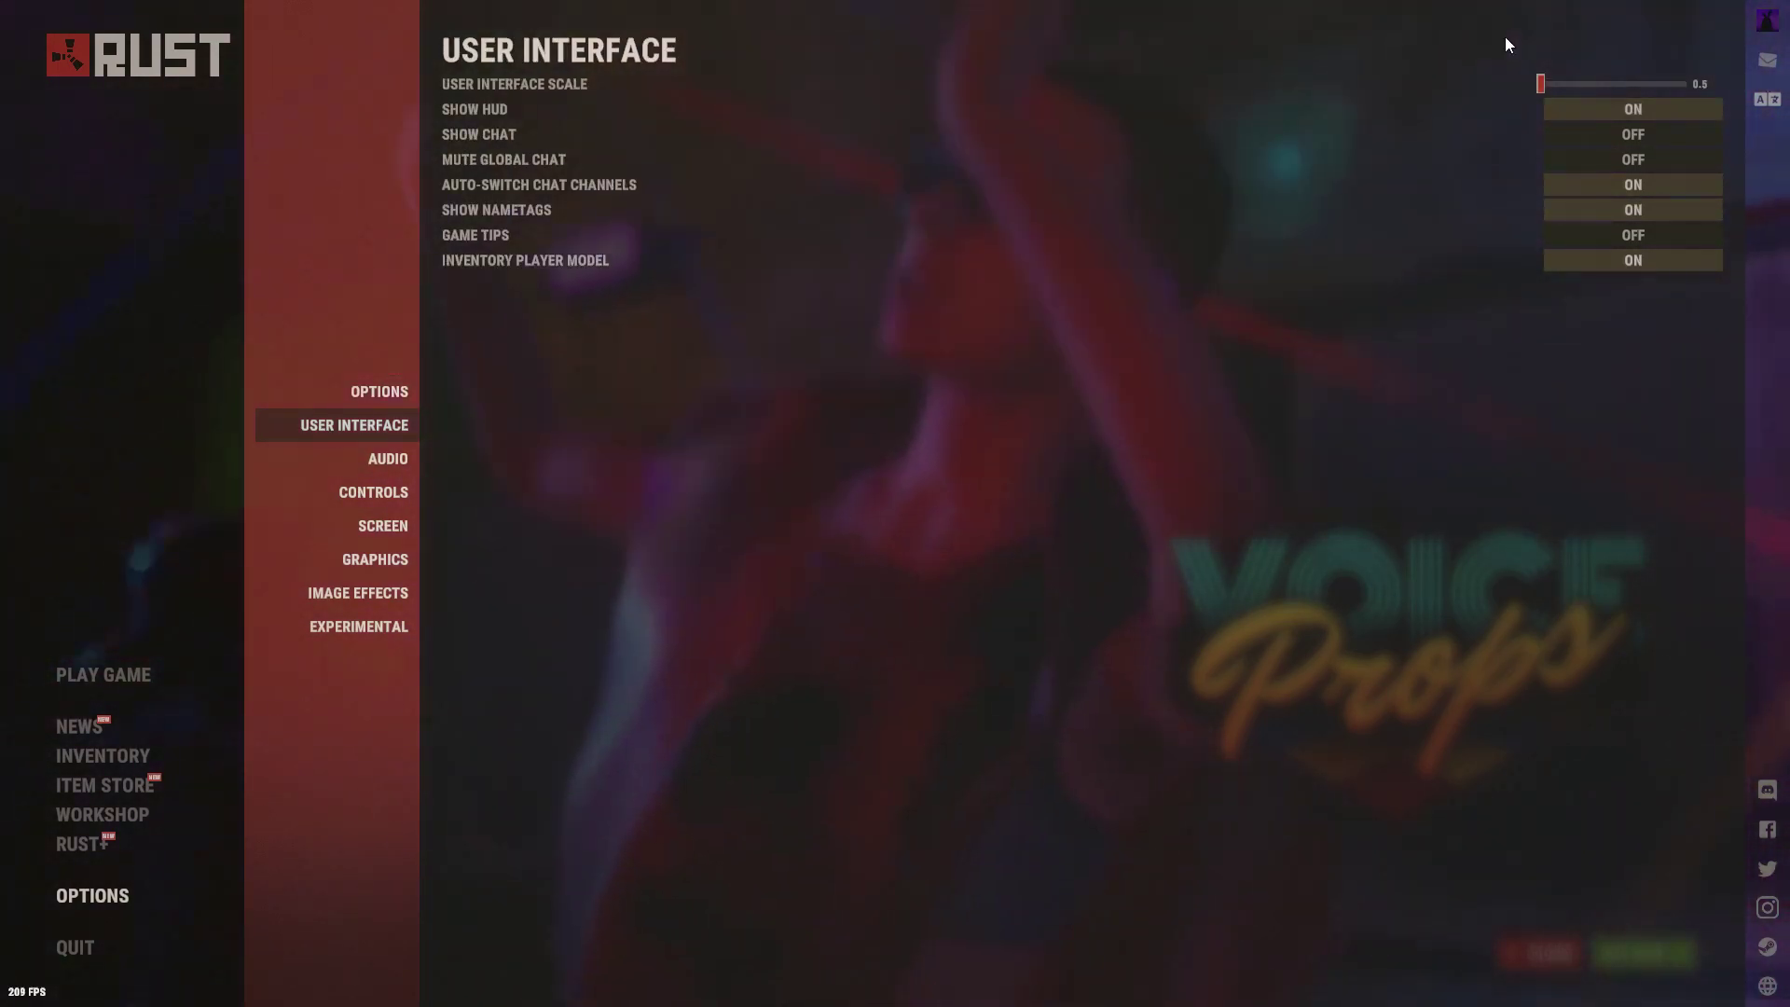
click(366, 466)
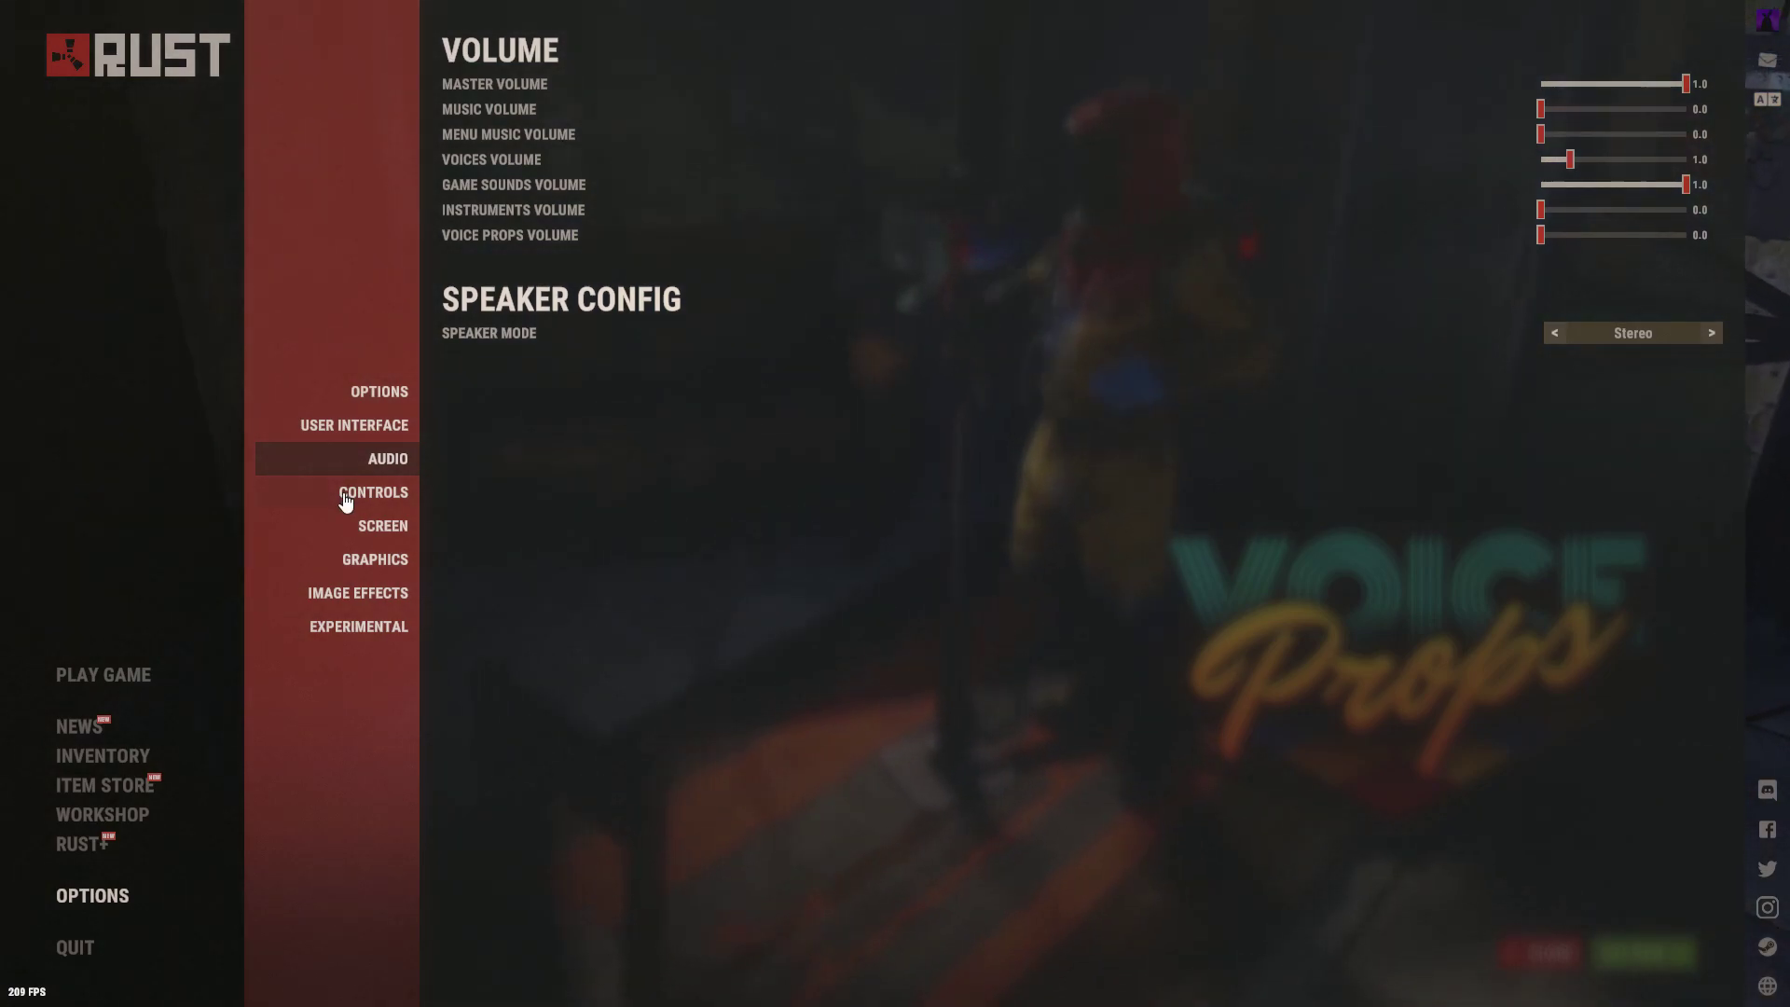
click(345, 501)
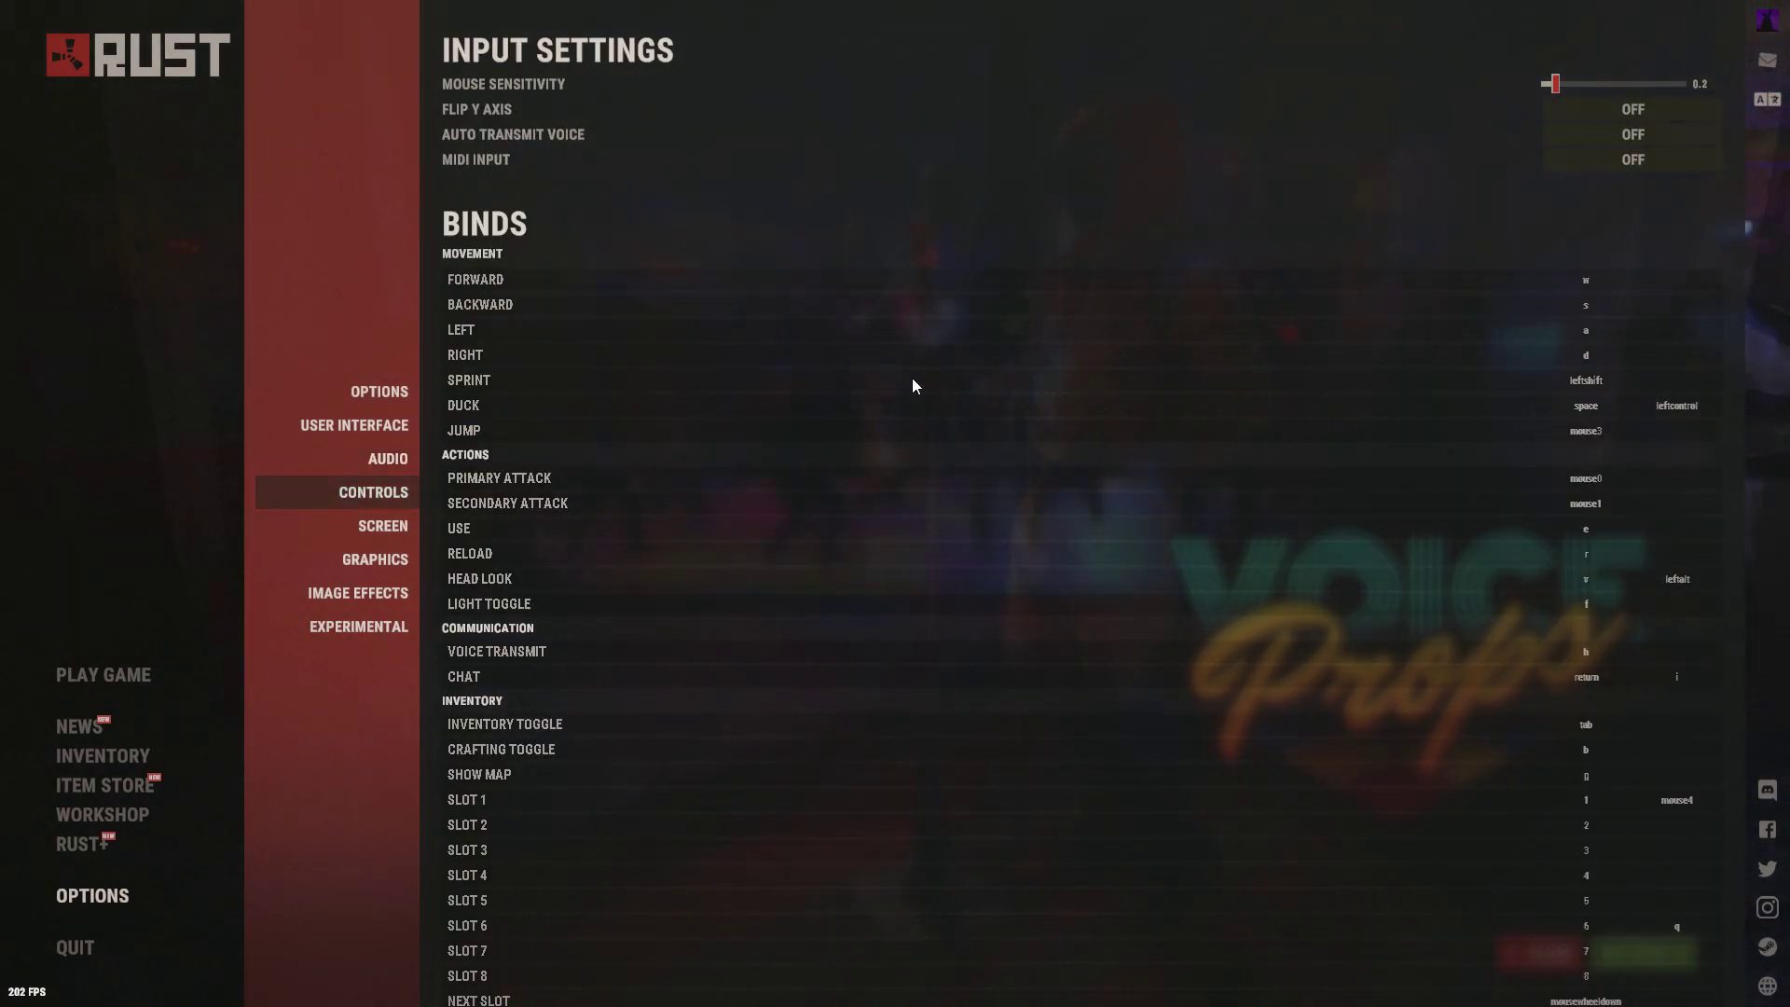
click(337, 533)
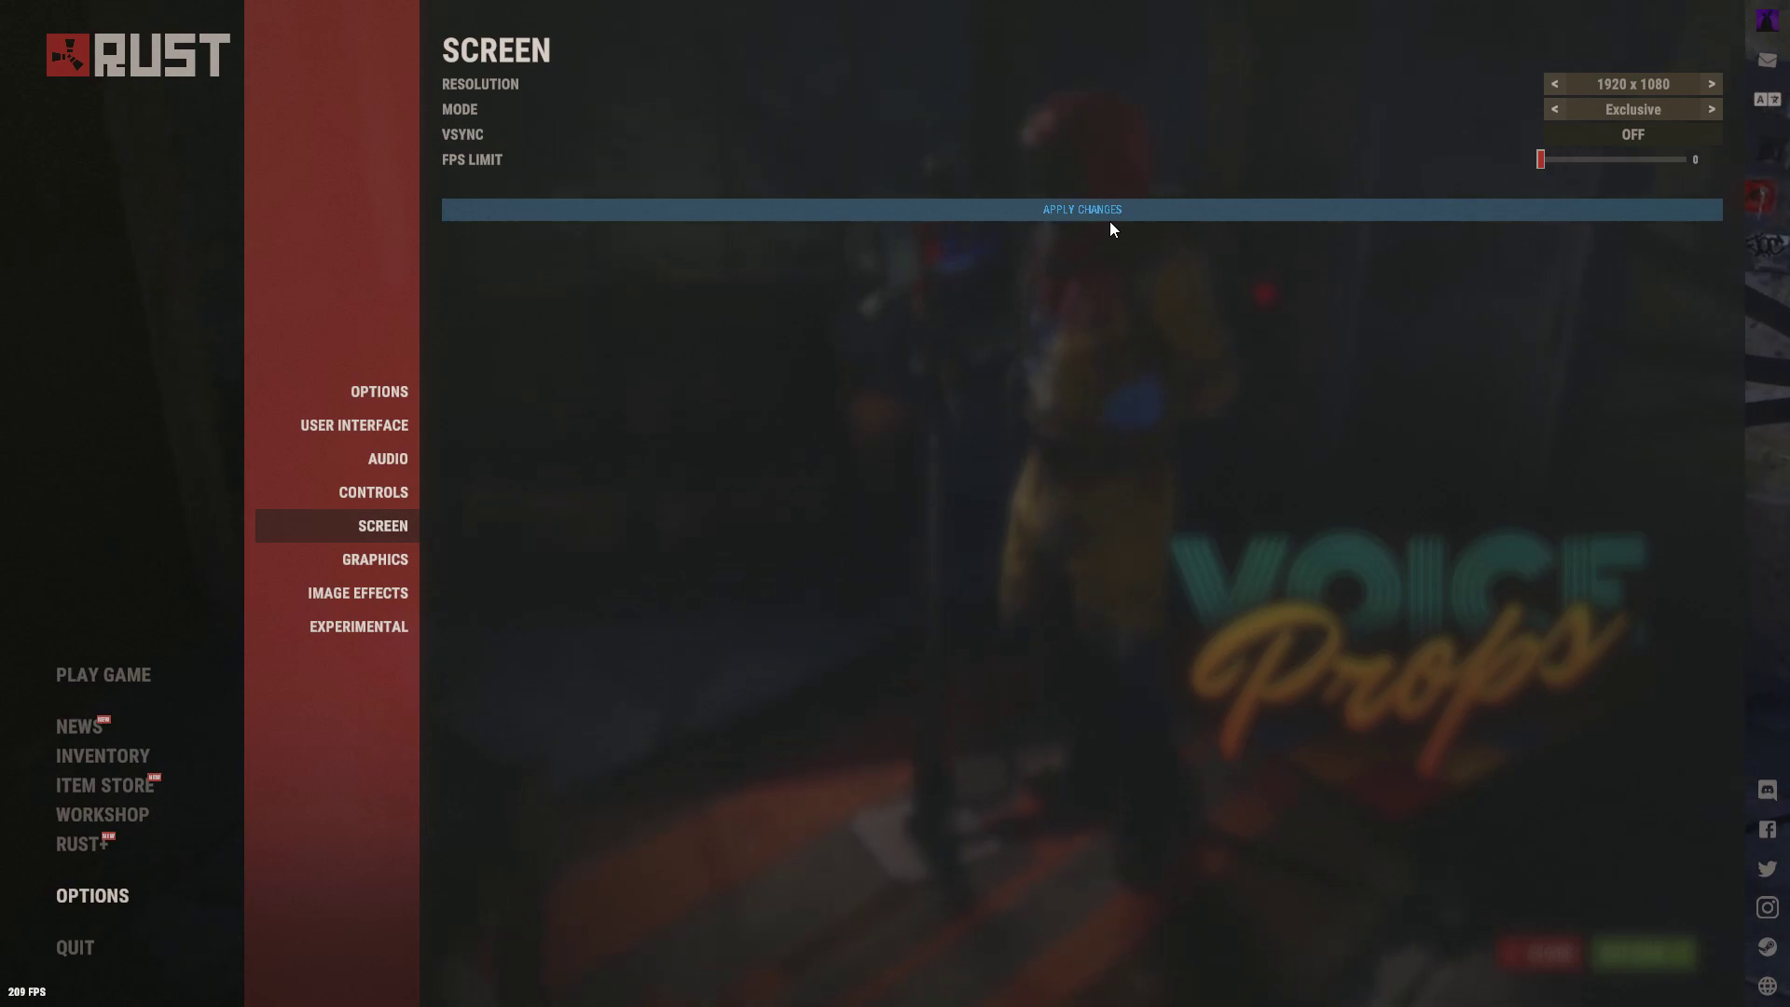
Apply the Screen changes, then show the Graphics page with Graphics Quality 3 and Draw Distance 1,000
click(1110, 221)
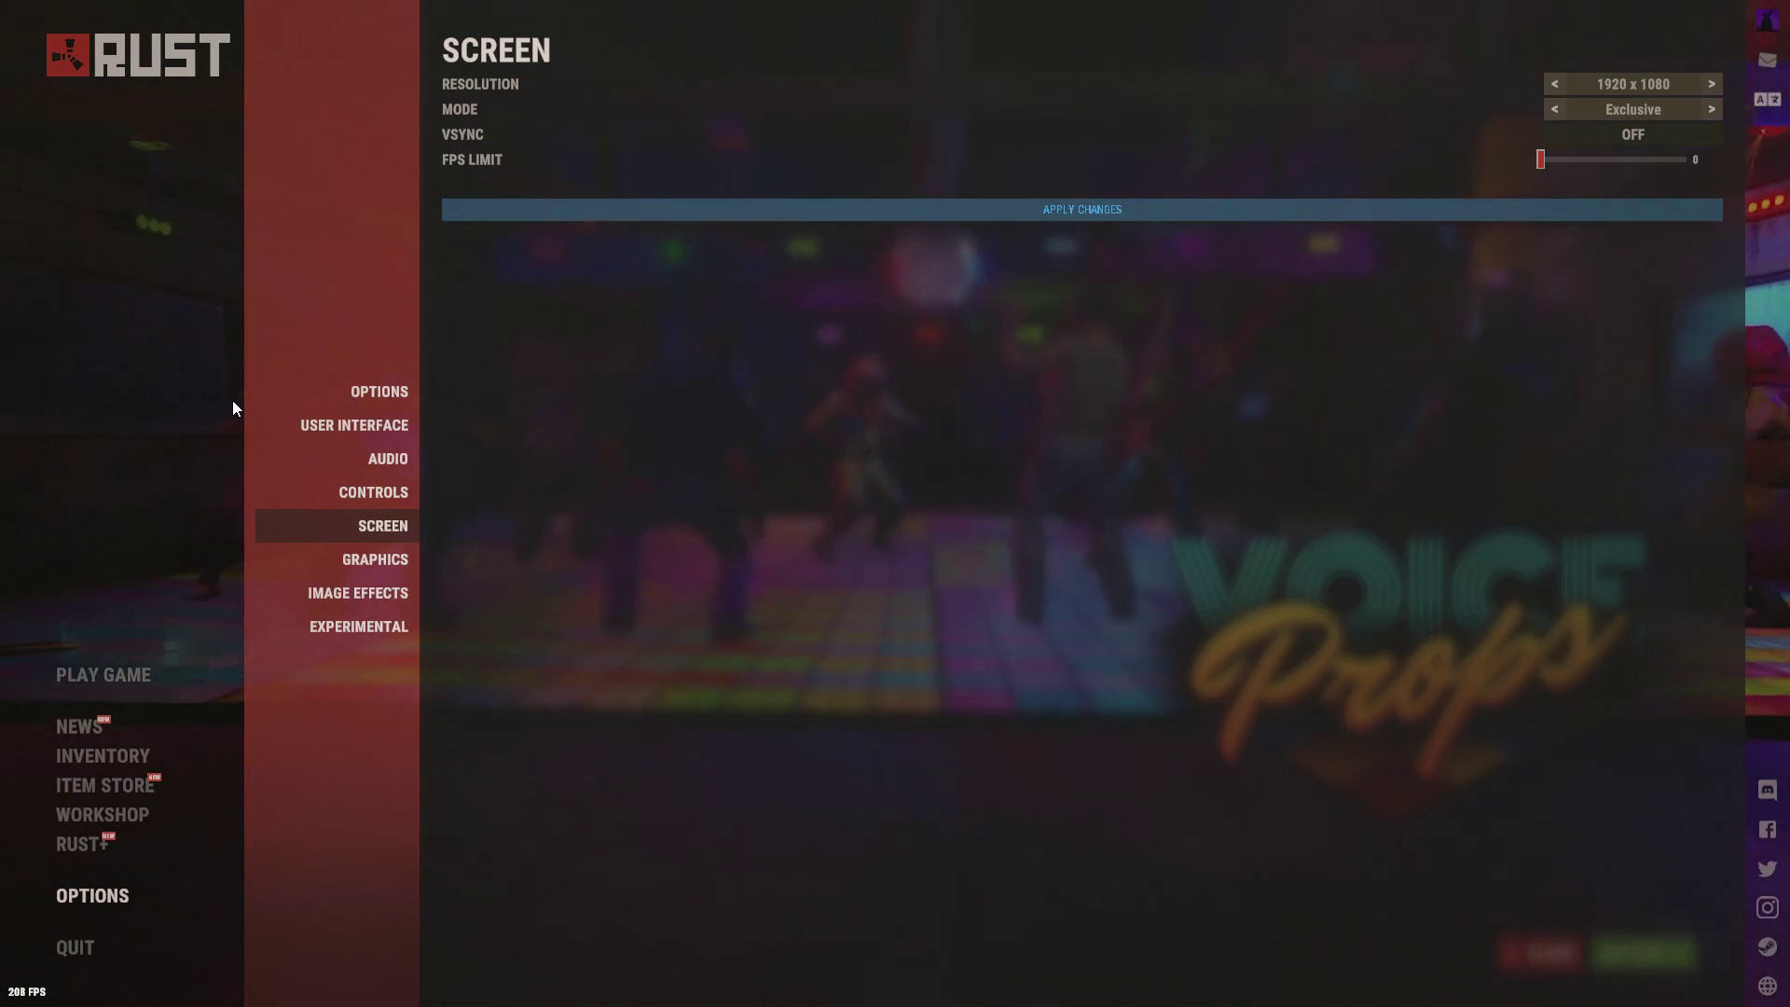
click(375, 561)
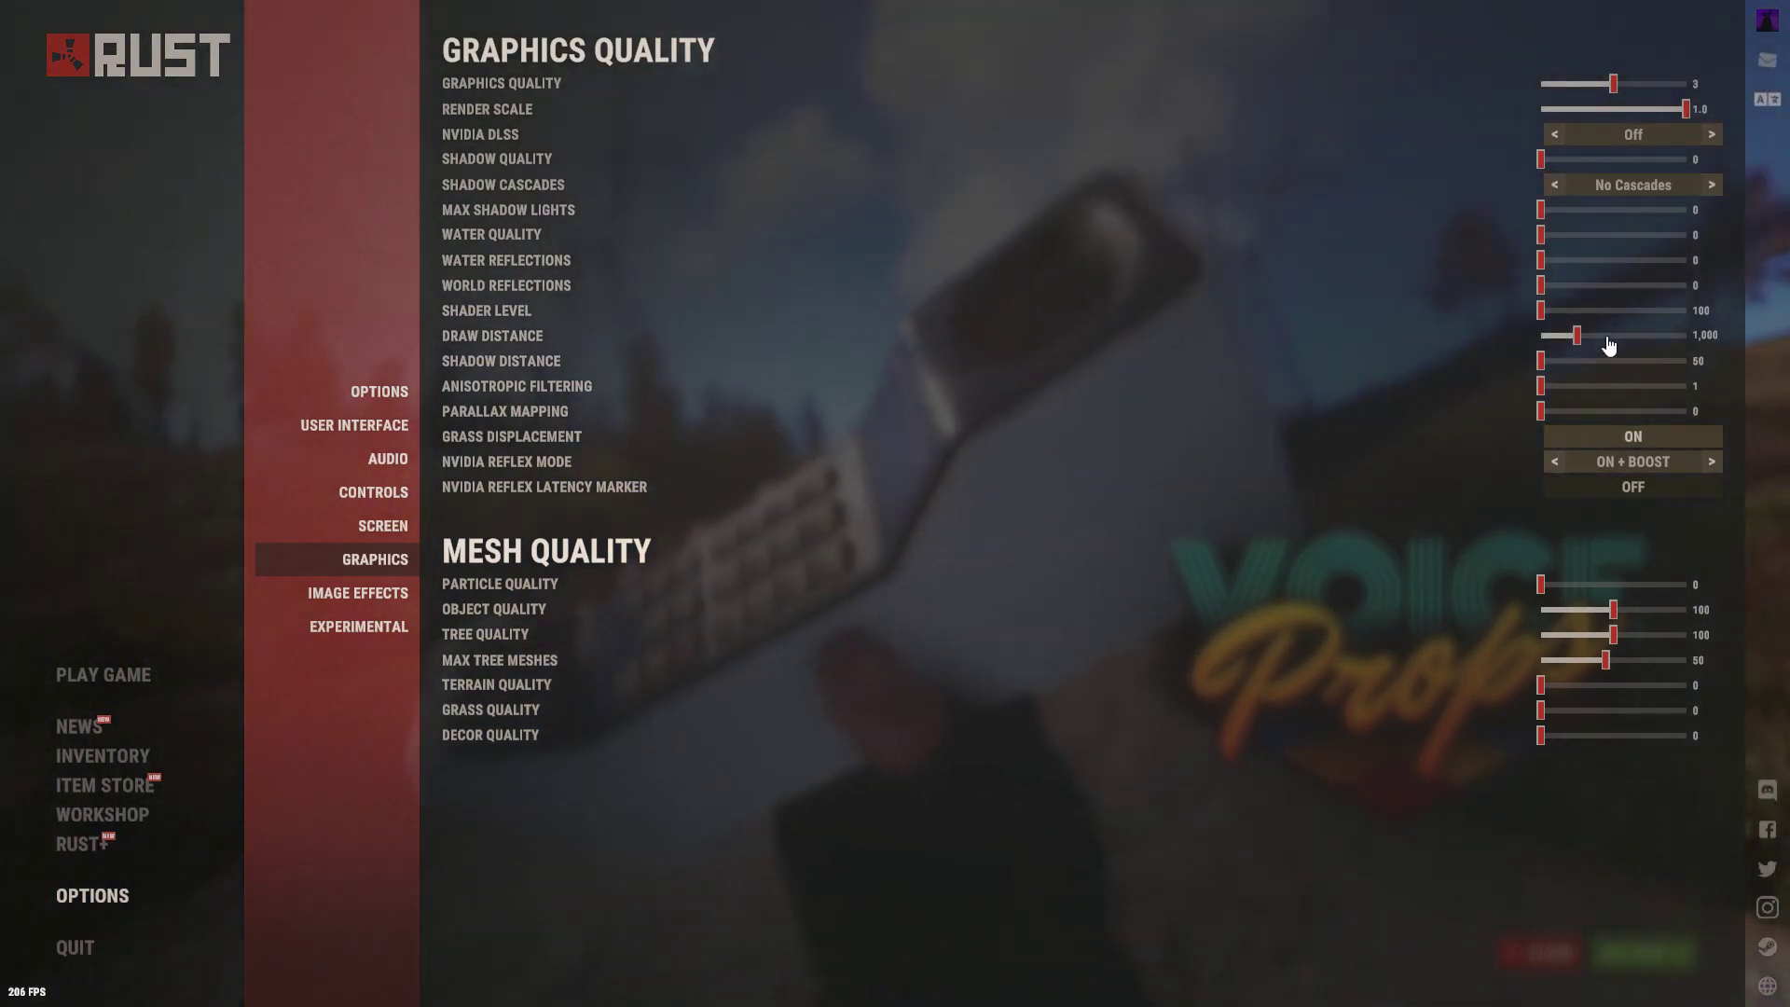
Try a higher Shader Level, return it to 100, and raise Draw Distance to 1,538
click(1605, 314)
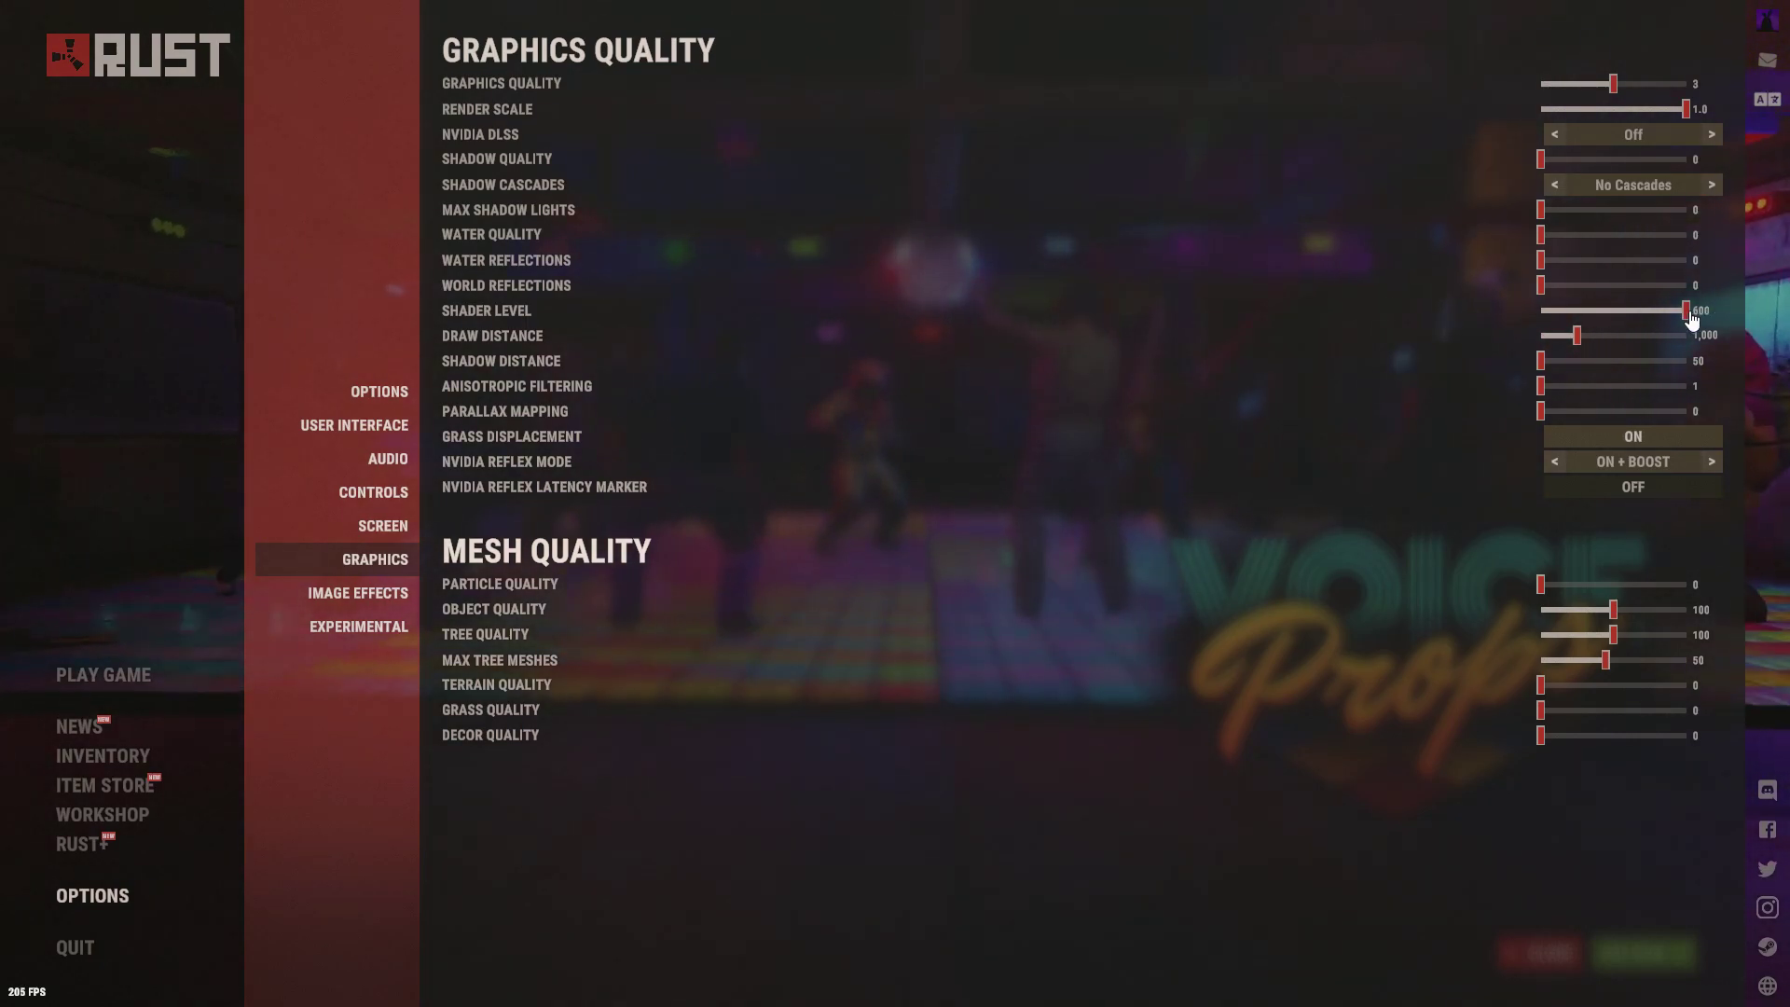
drag(1687, 311, 1485, 300)
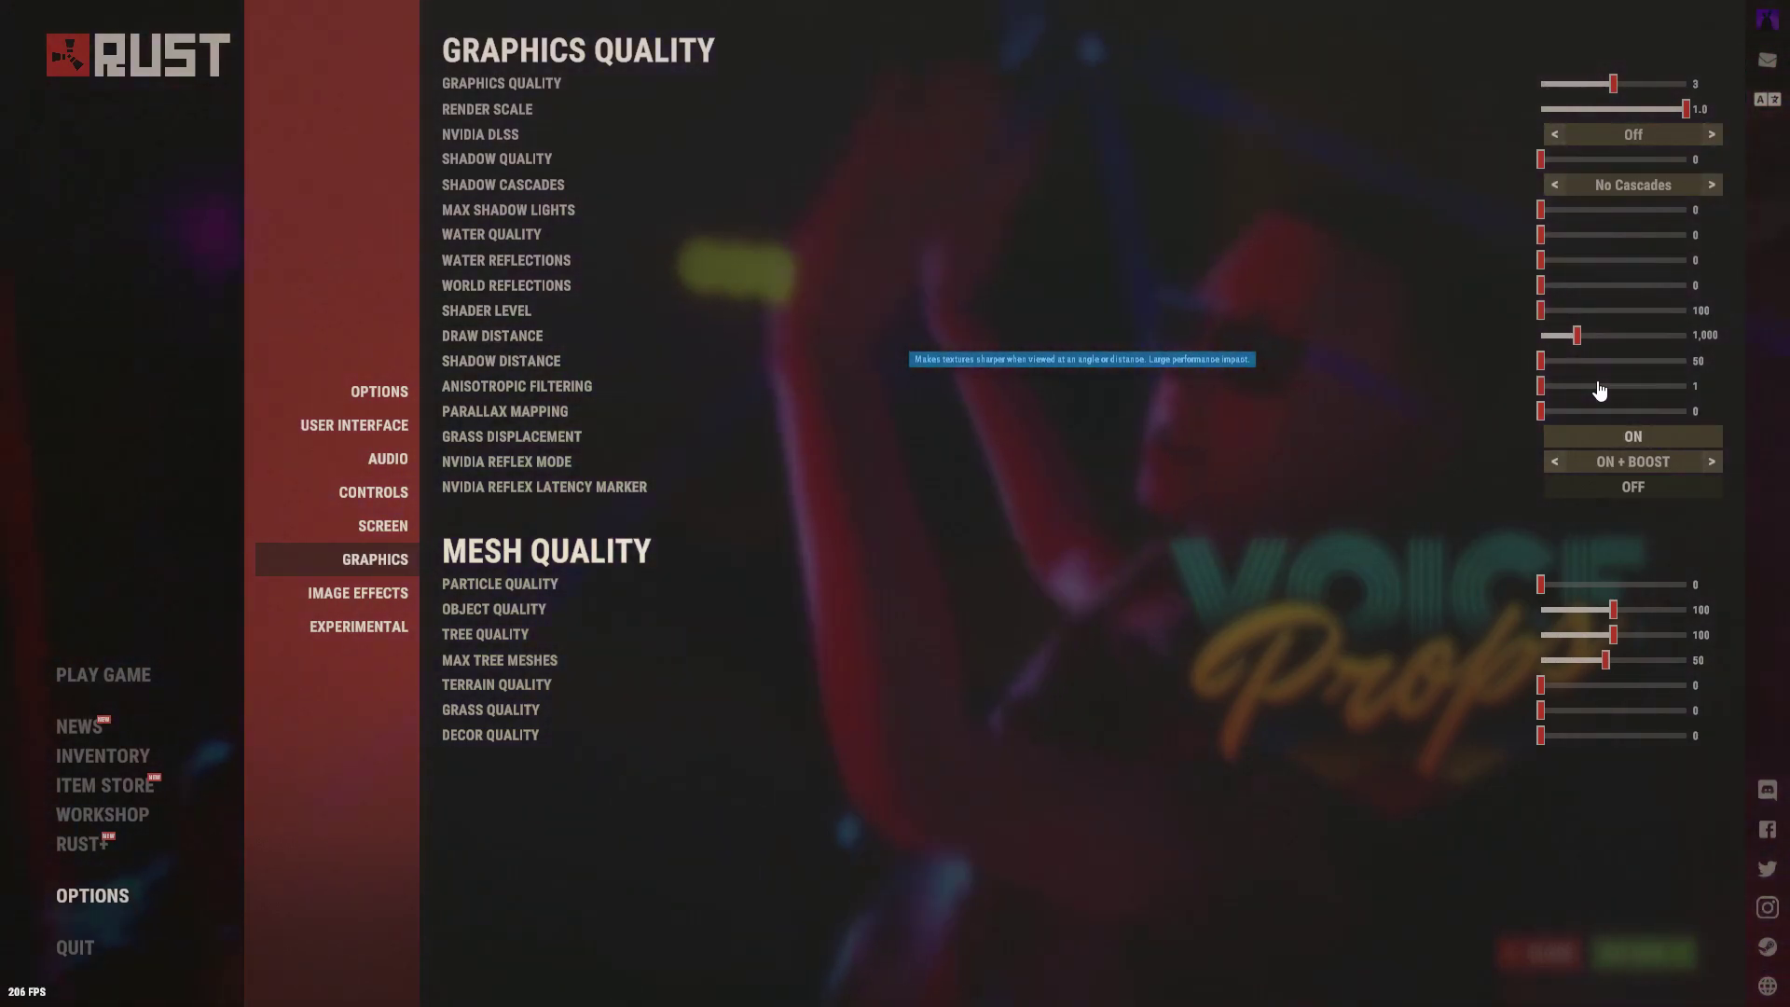
click(1587, 337)
drag(1594, 347, 1617, 333)
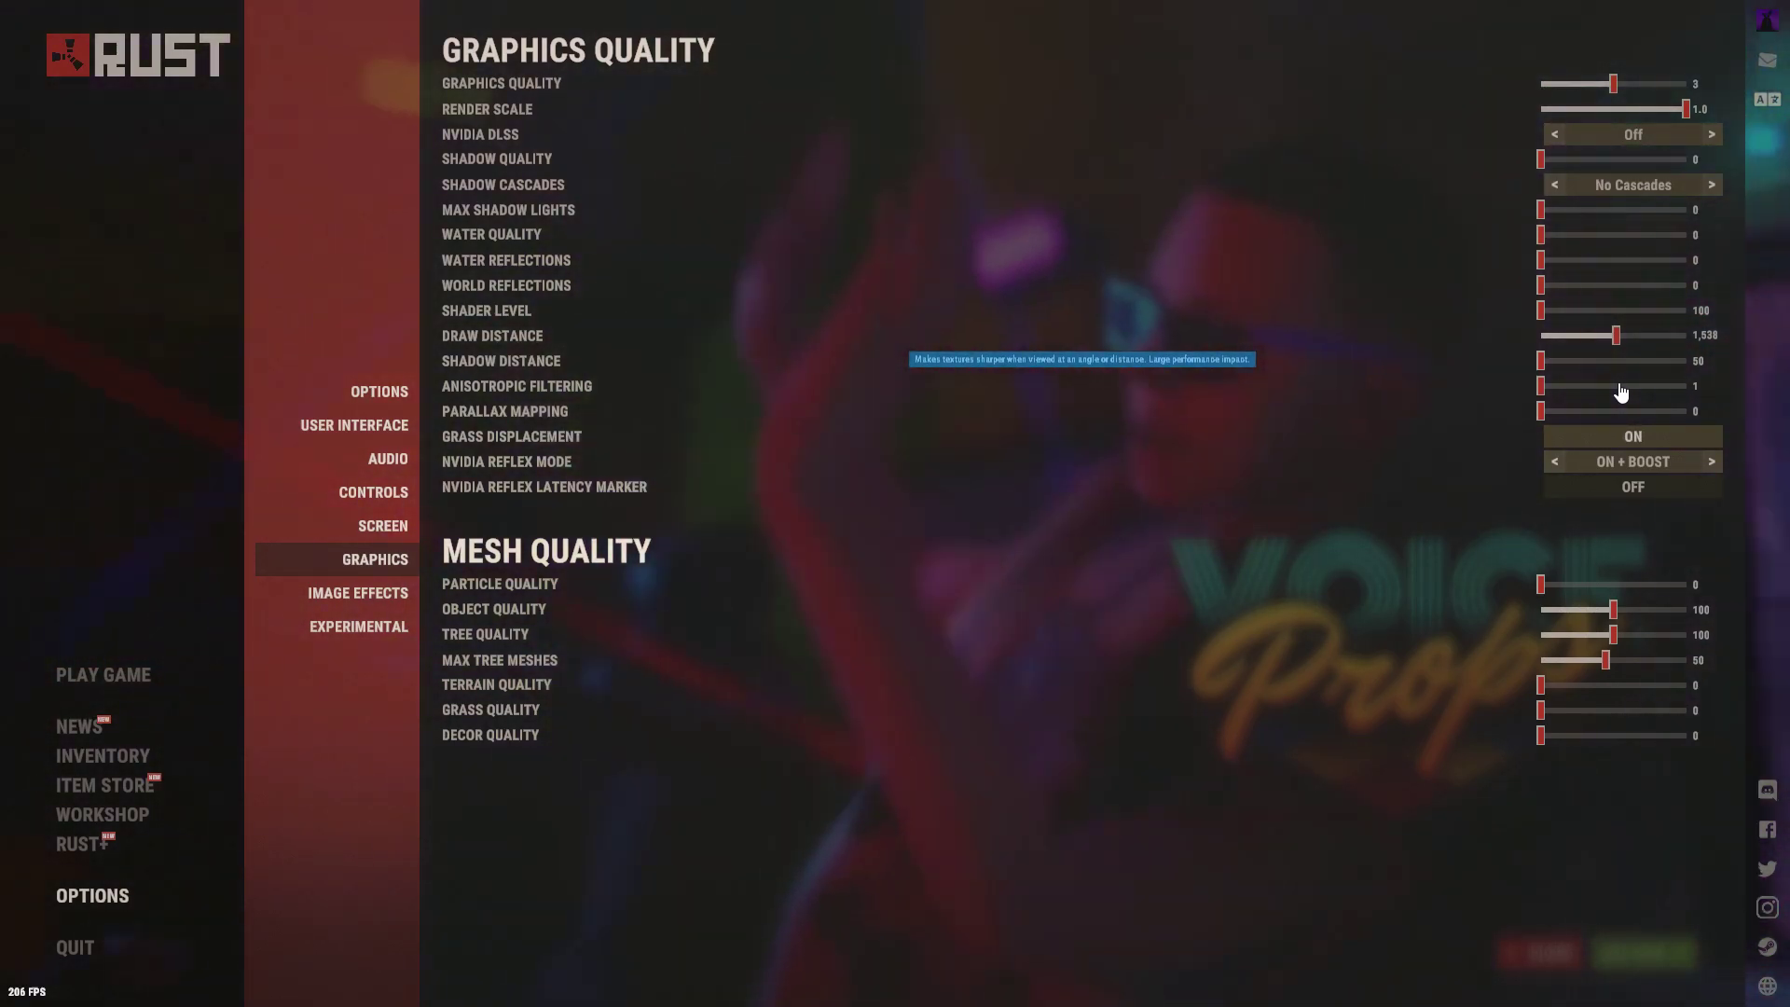
Pull the Draw Distance slider back down to 1,013
click(1585, 340)
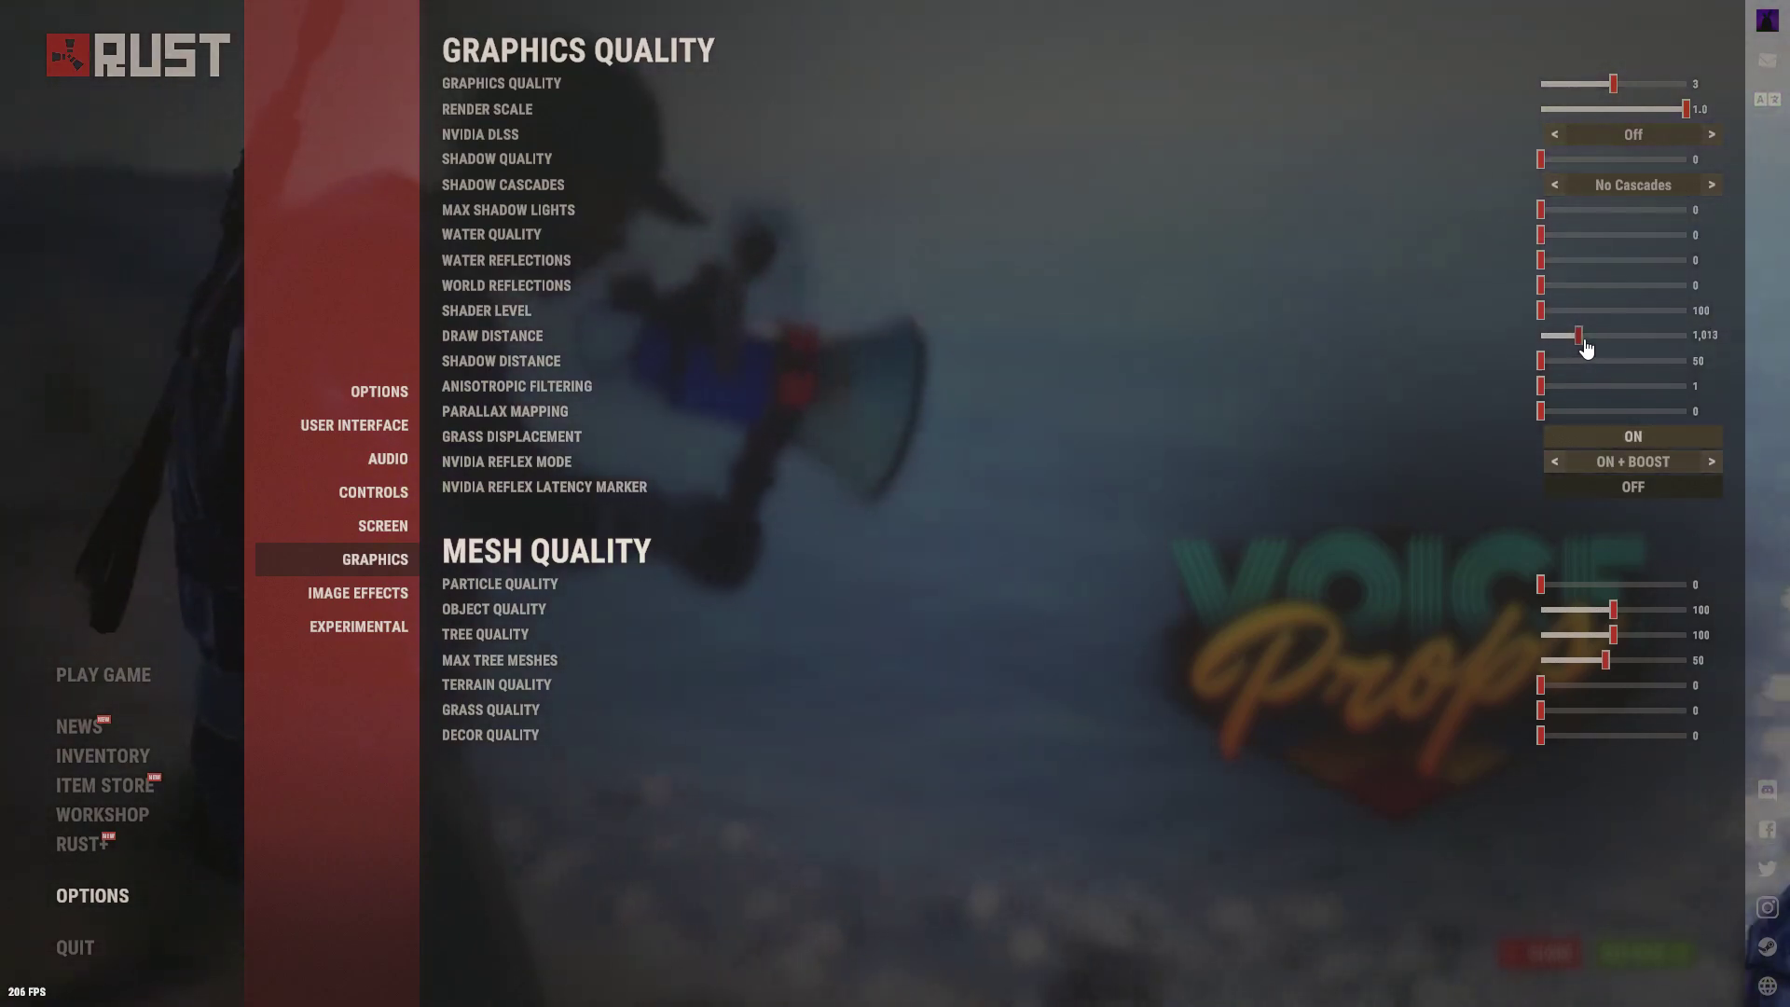
mouse_move(1407, 481)
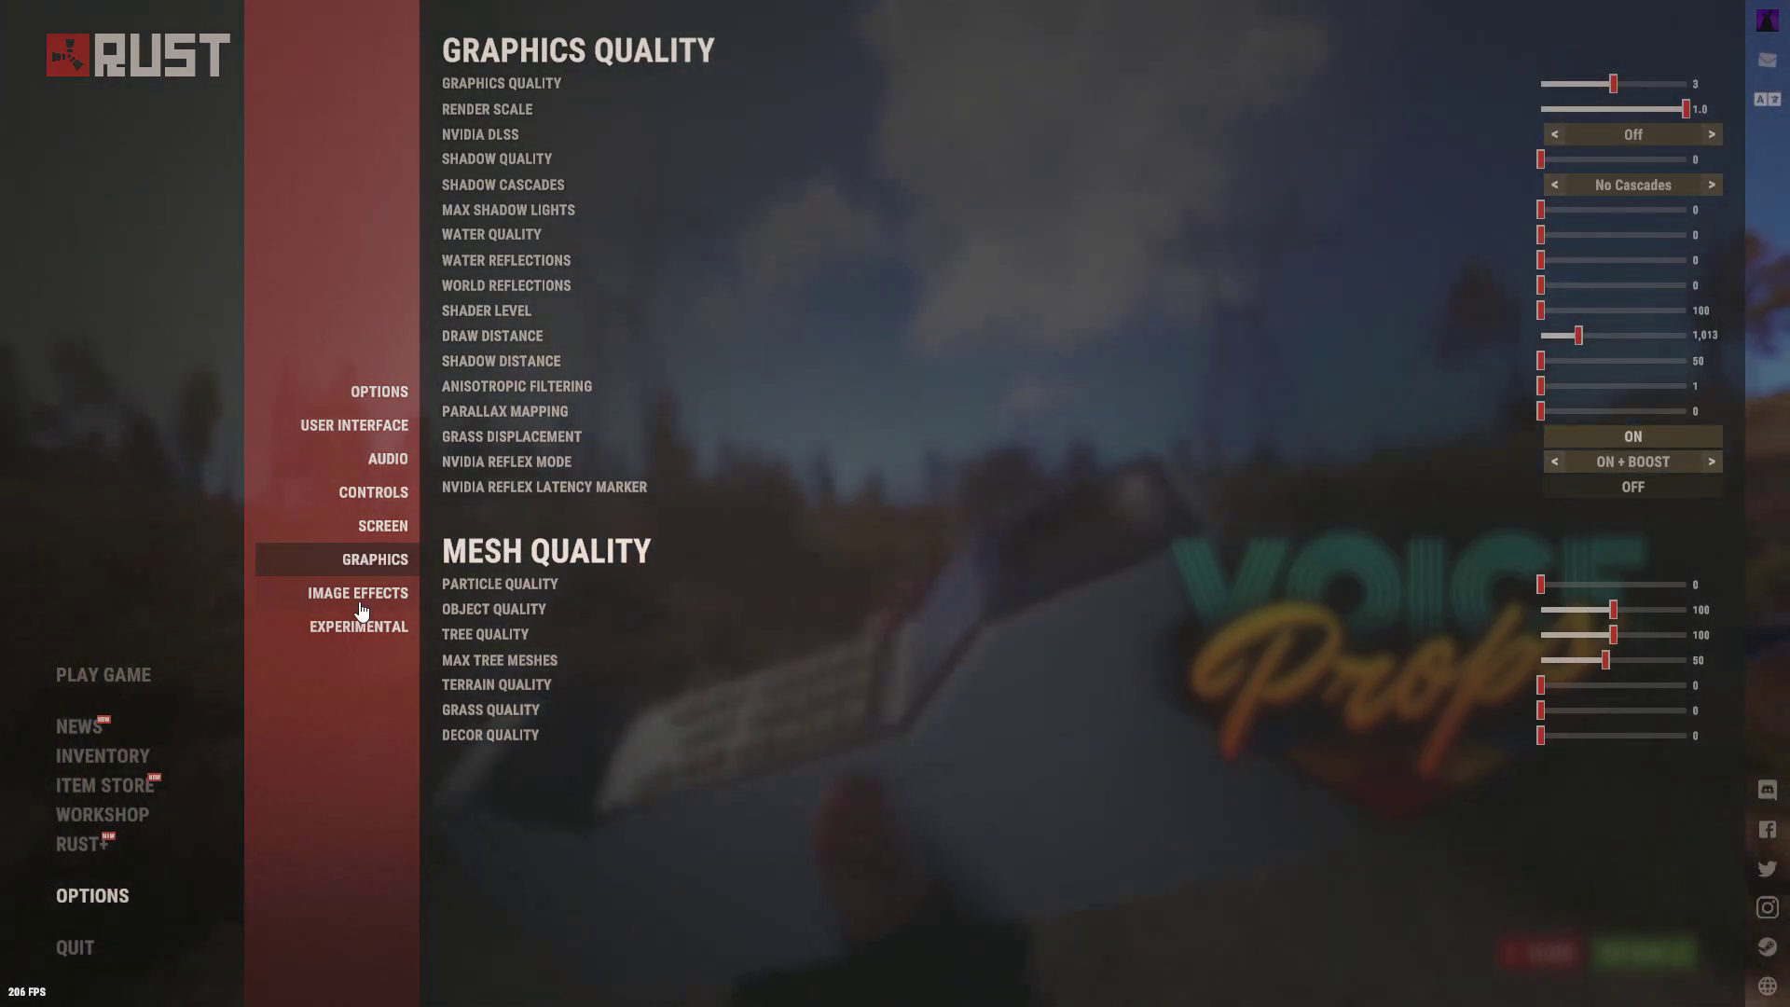
On the Image Effects page, cycle Anti-Aliasing through SMAA and TSSAA, then leave it Off
click(362, 609)
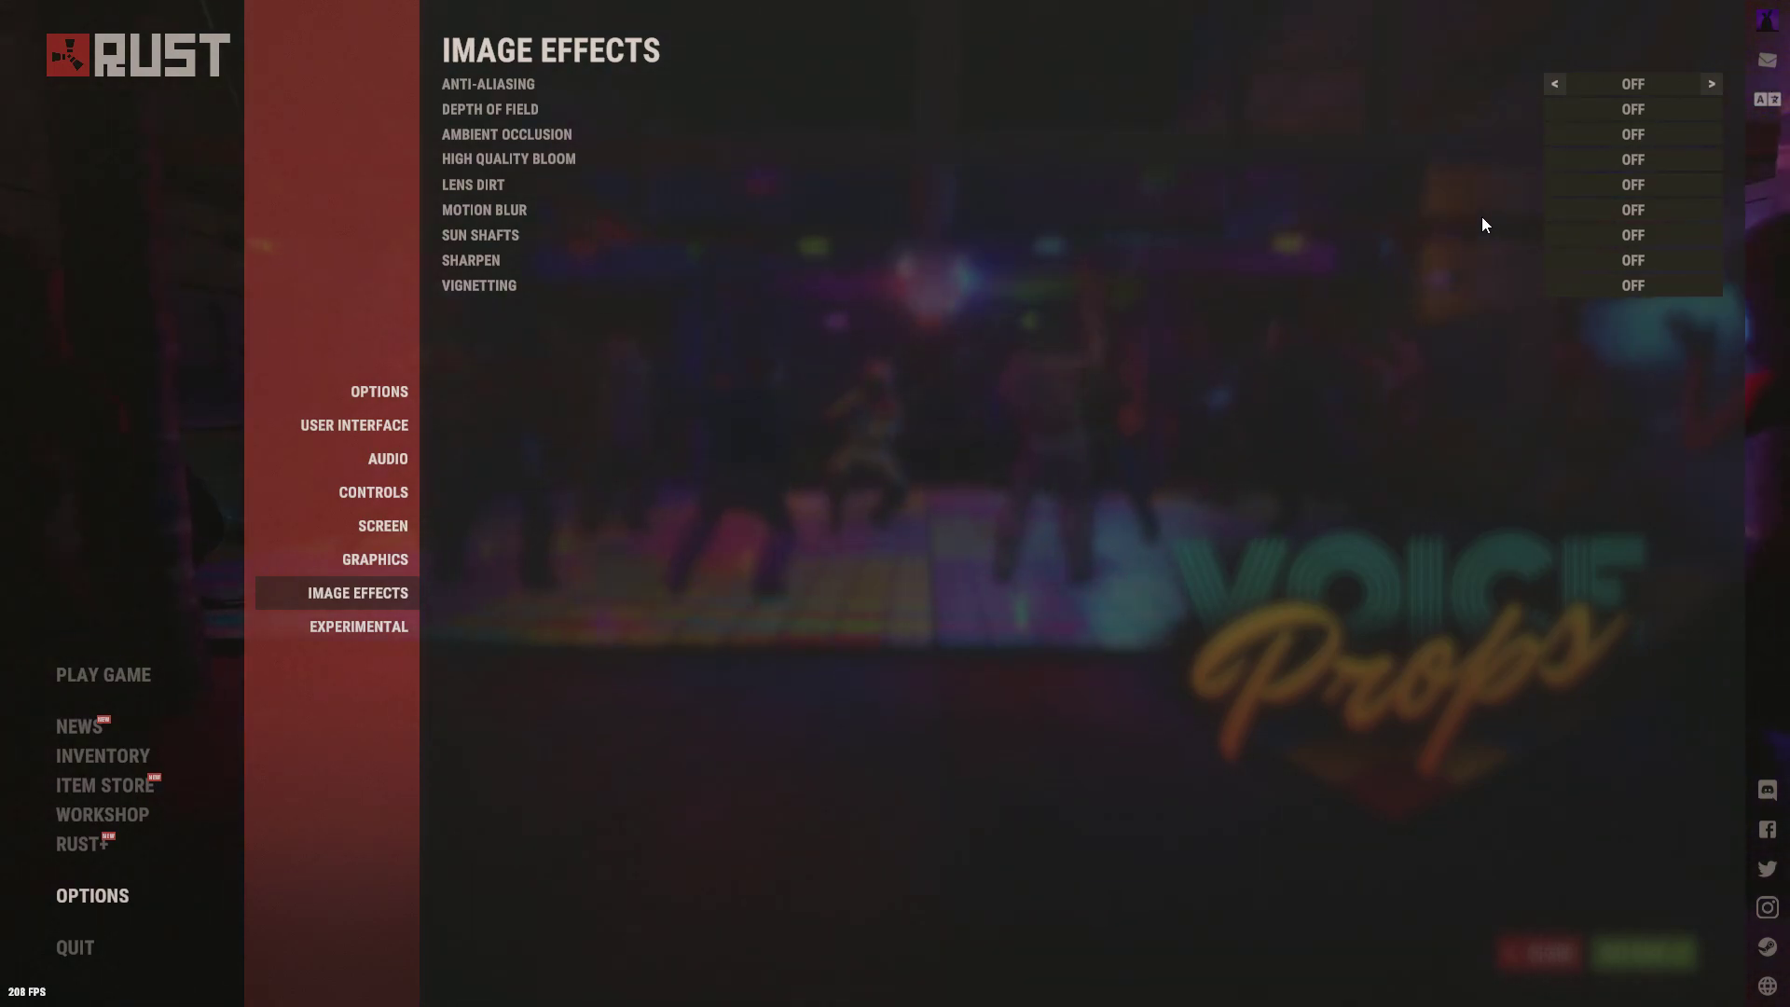
click(1712, 84)
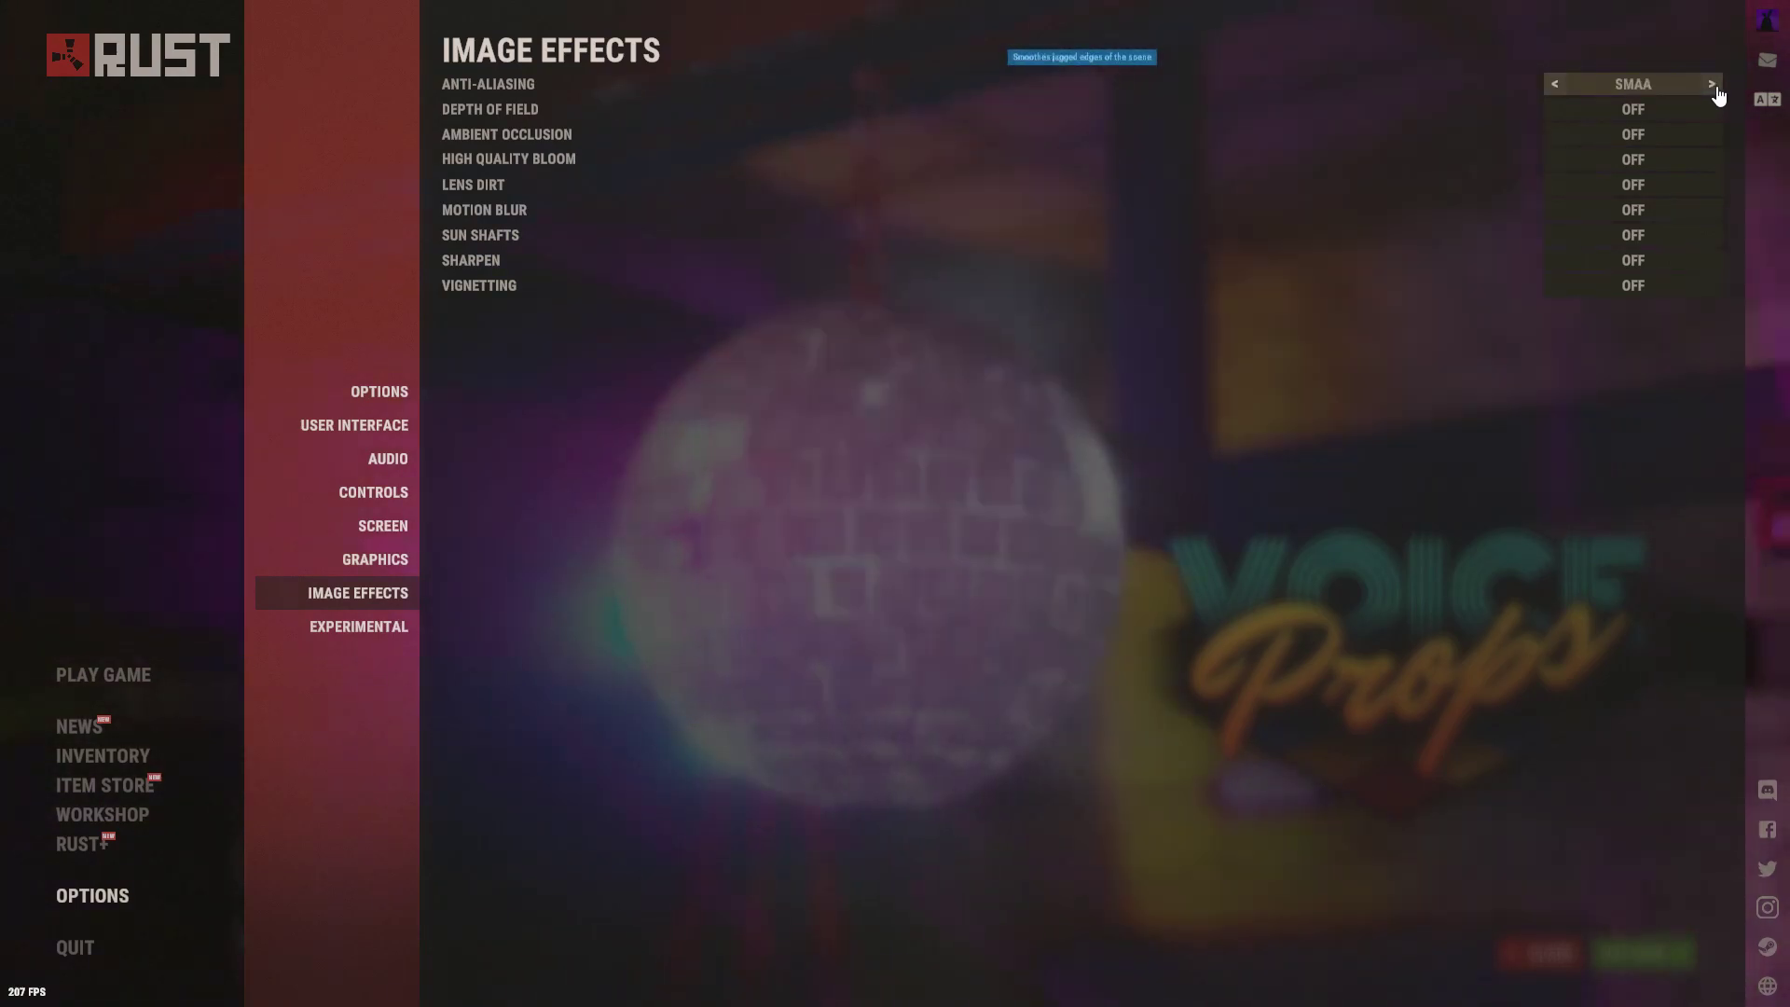
click(1554, 84)
click(1554, 84)
click(1554, 84)
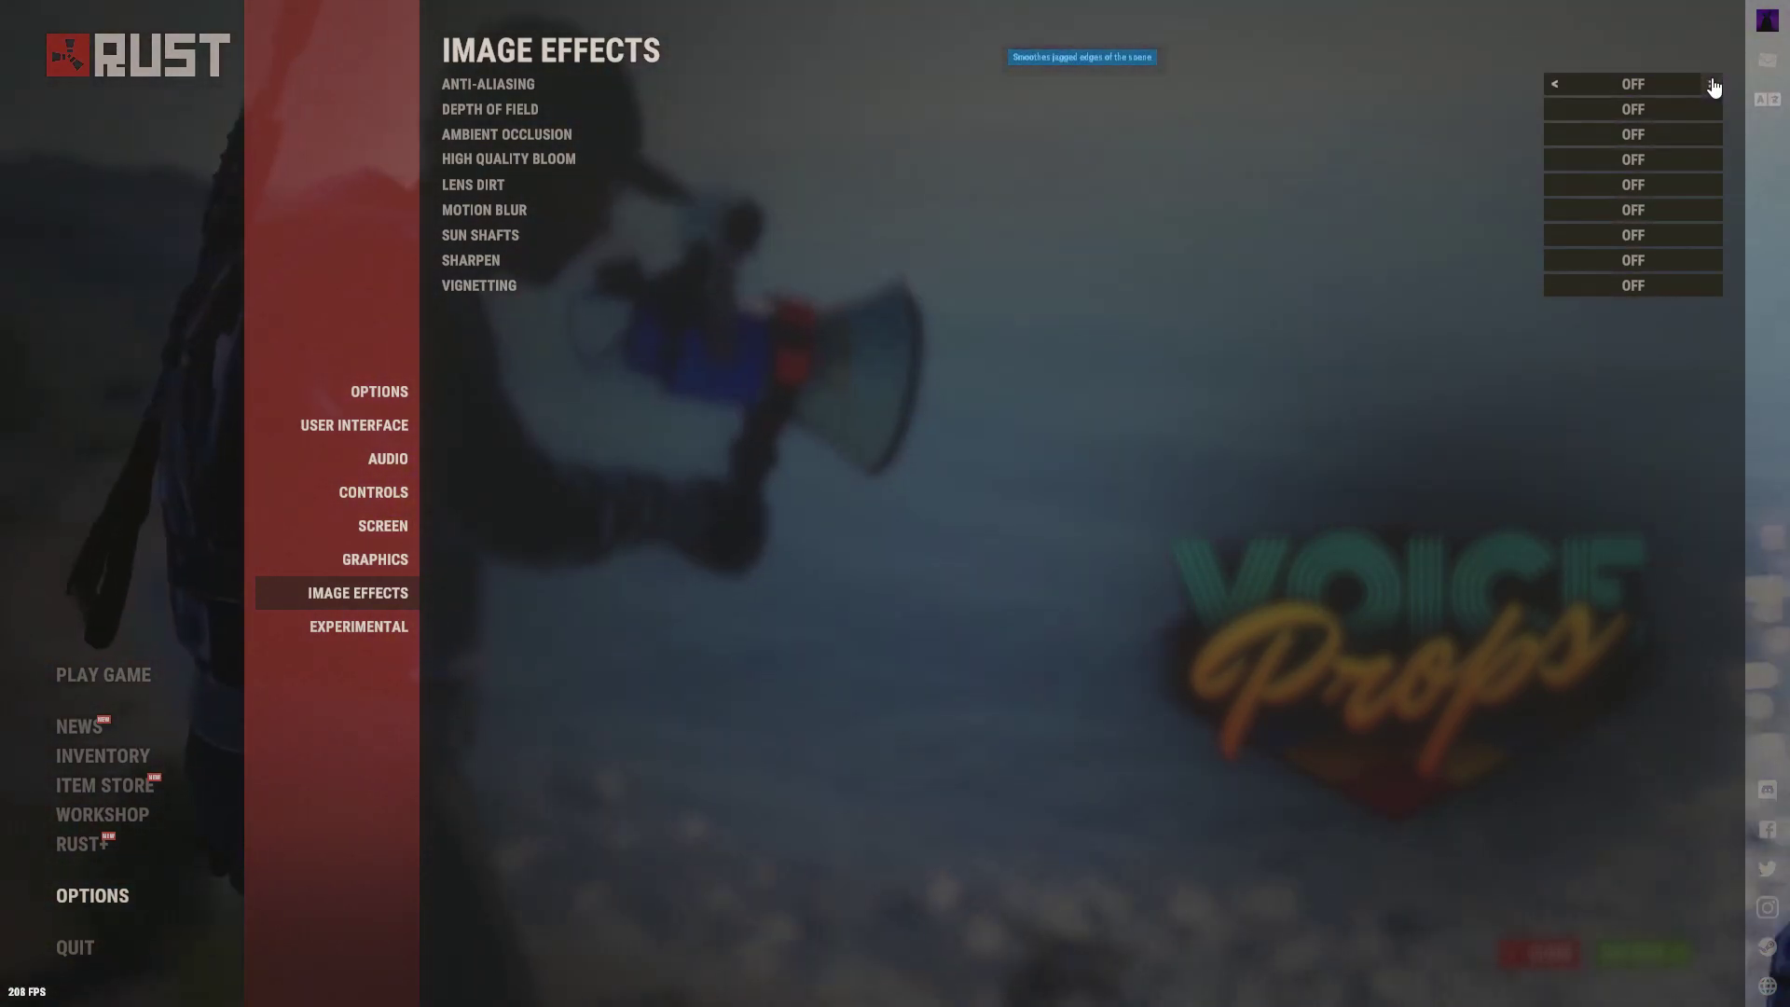
click(1712, 84)
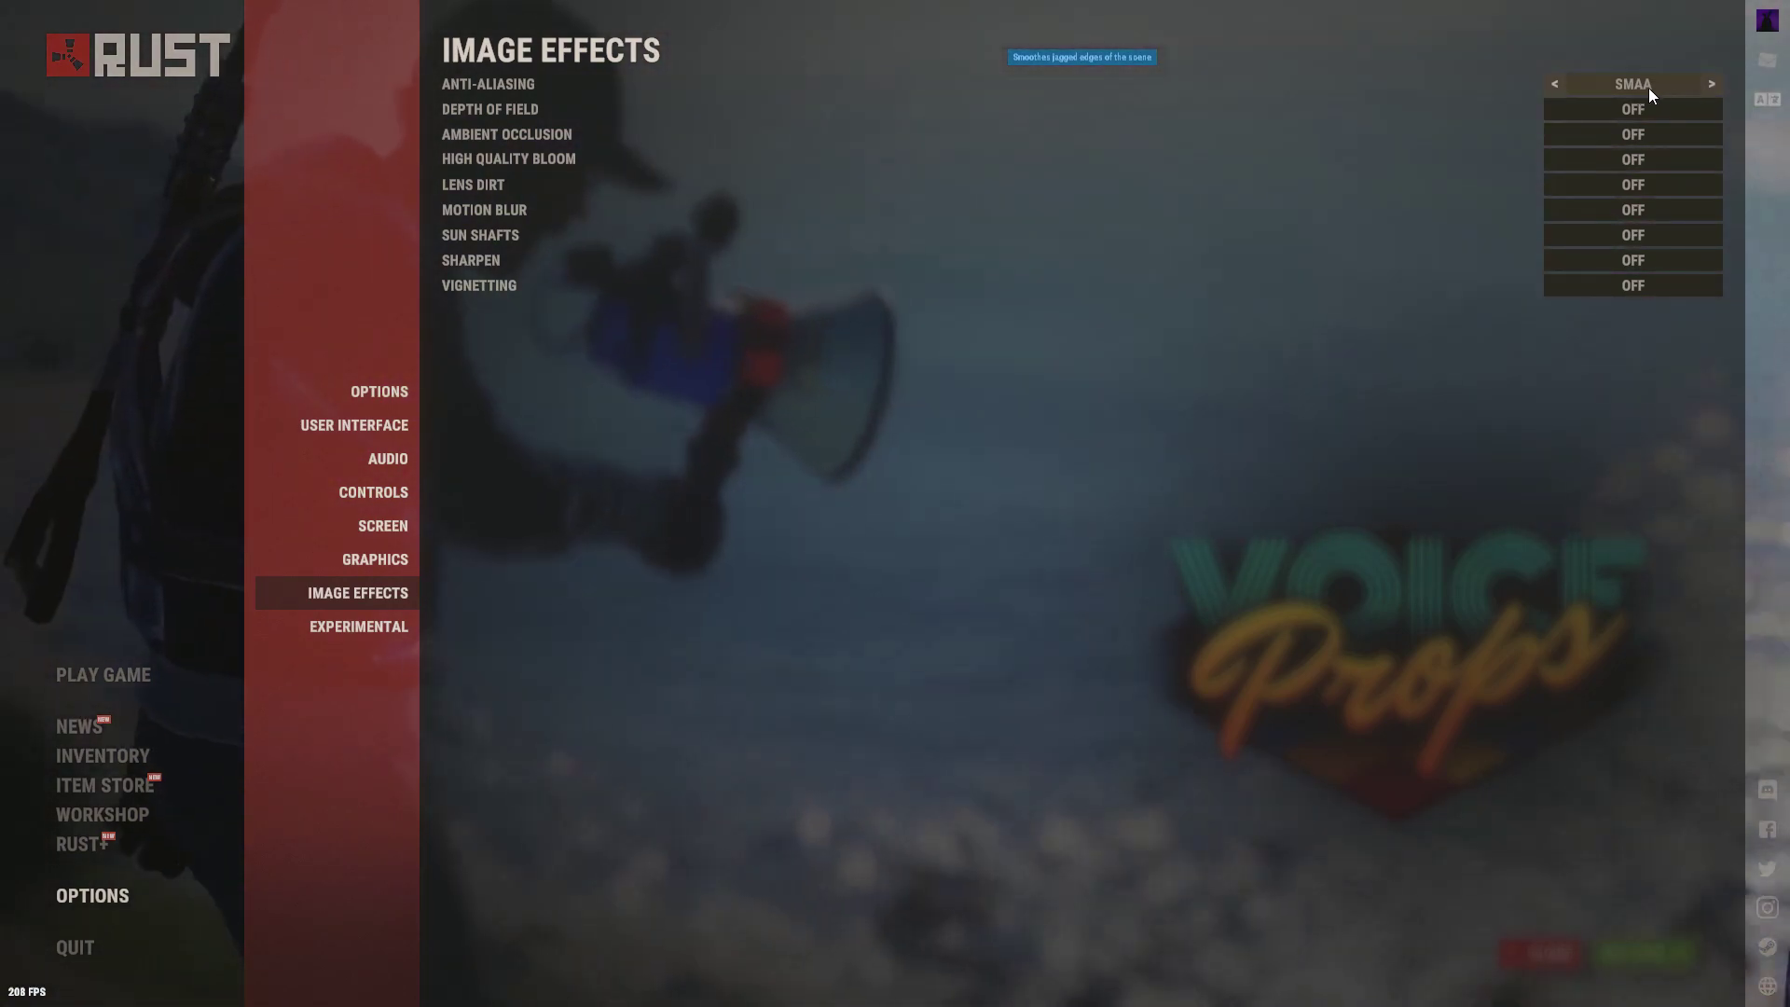
click(1712, 84)
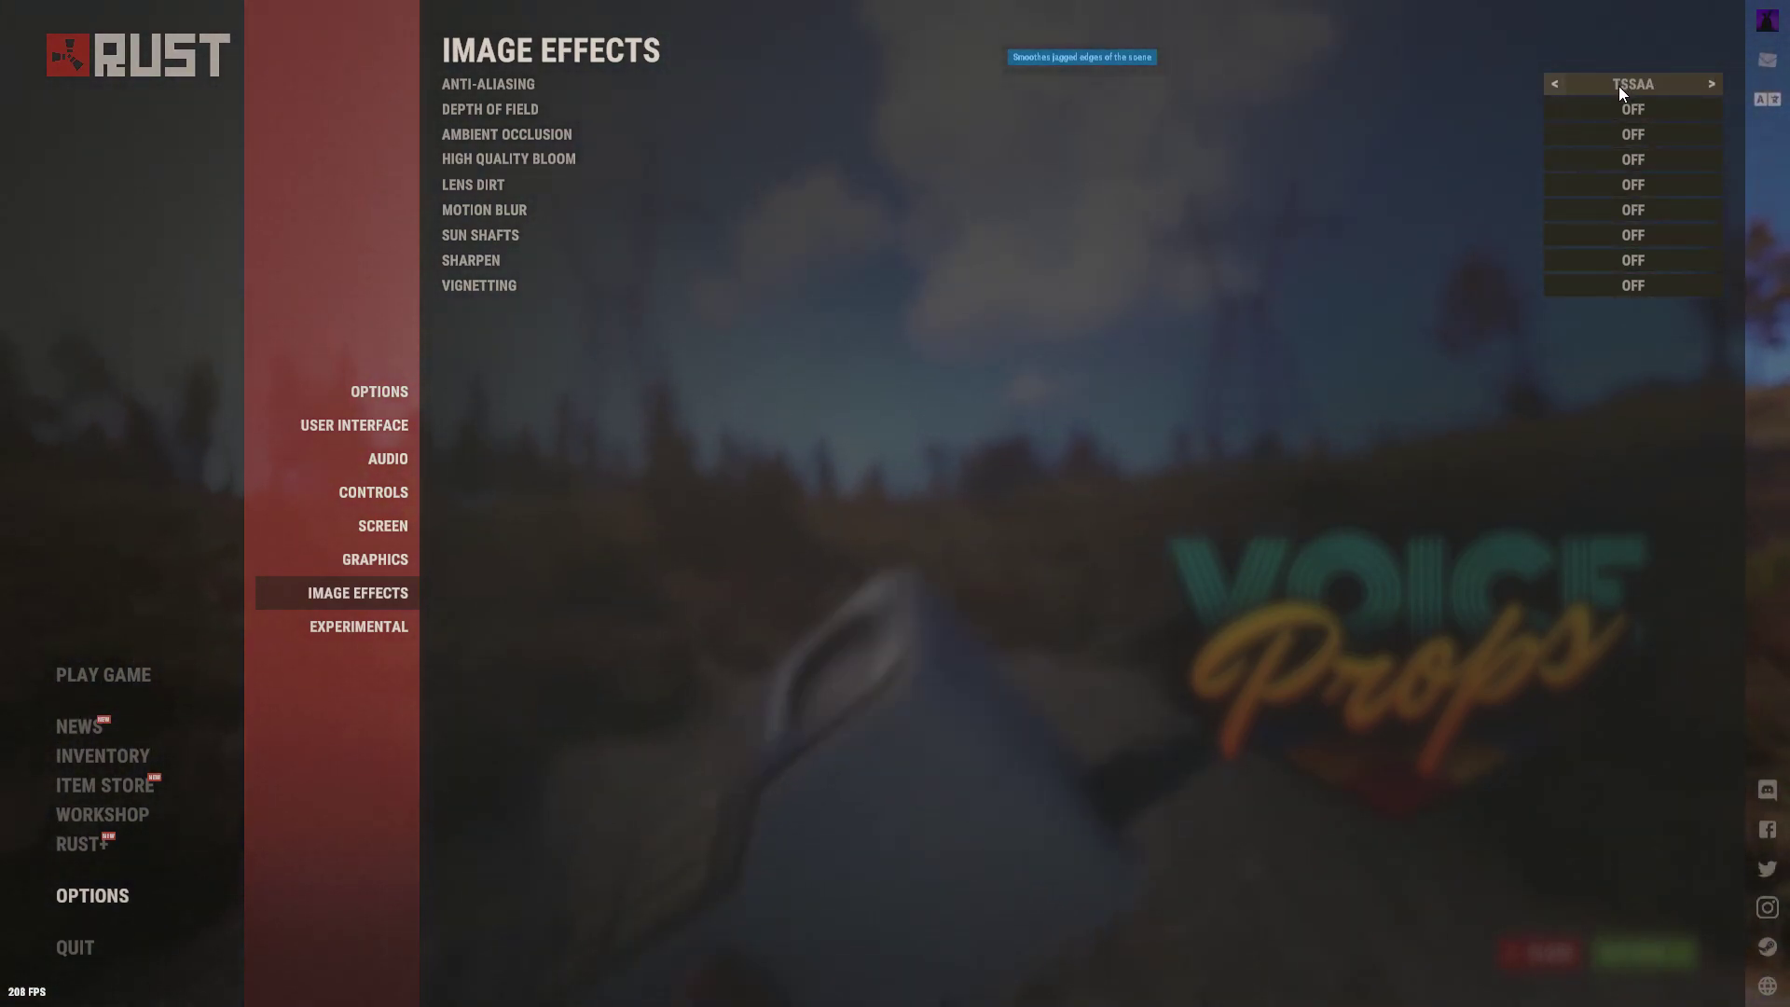
click(1554, 84)
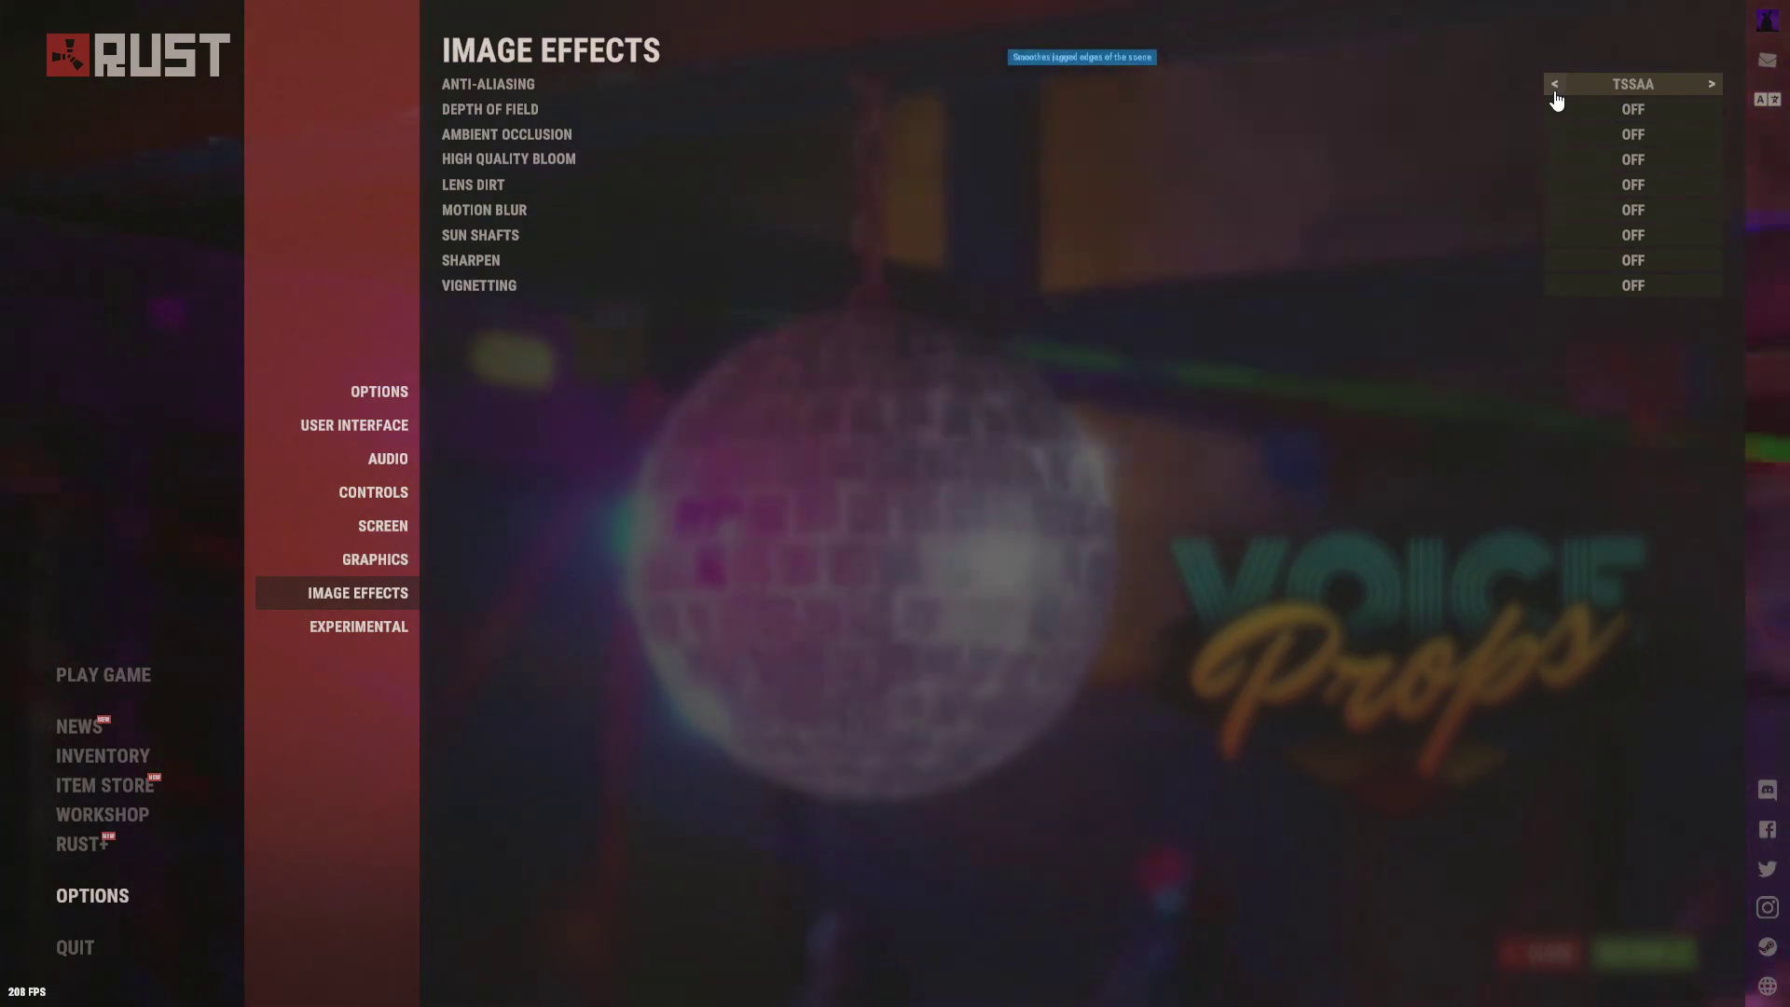
click(1555, 86)
click(1555, 86)
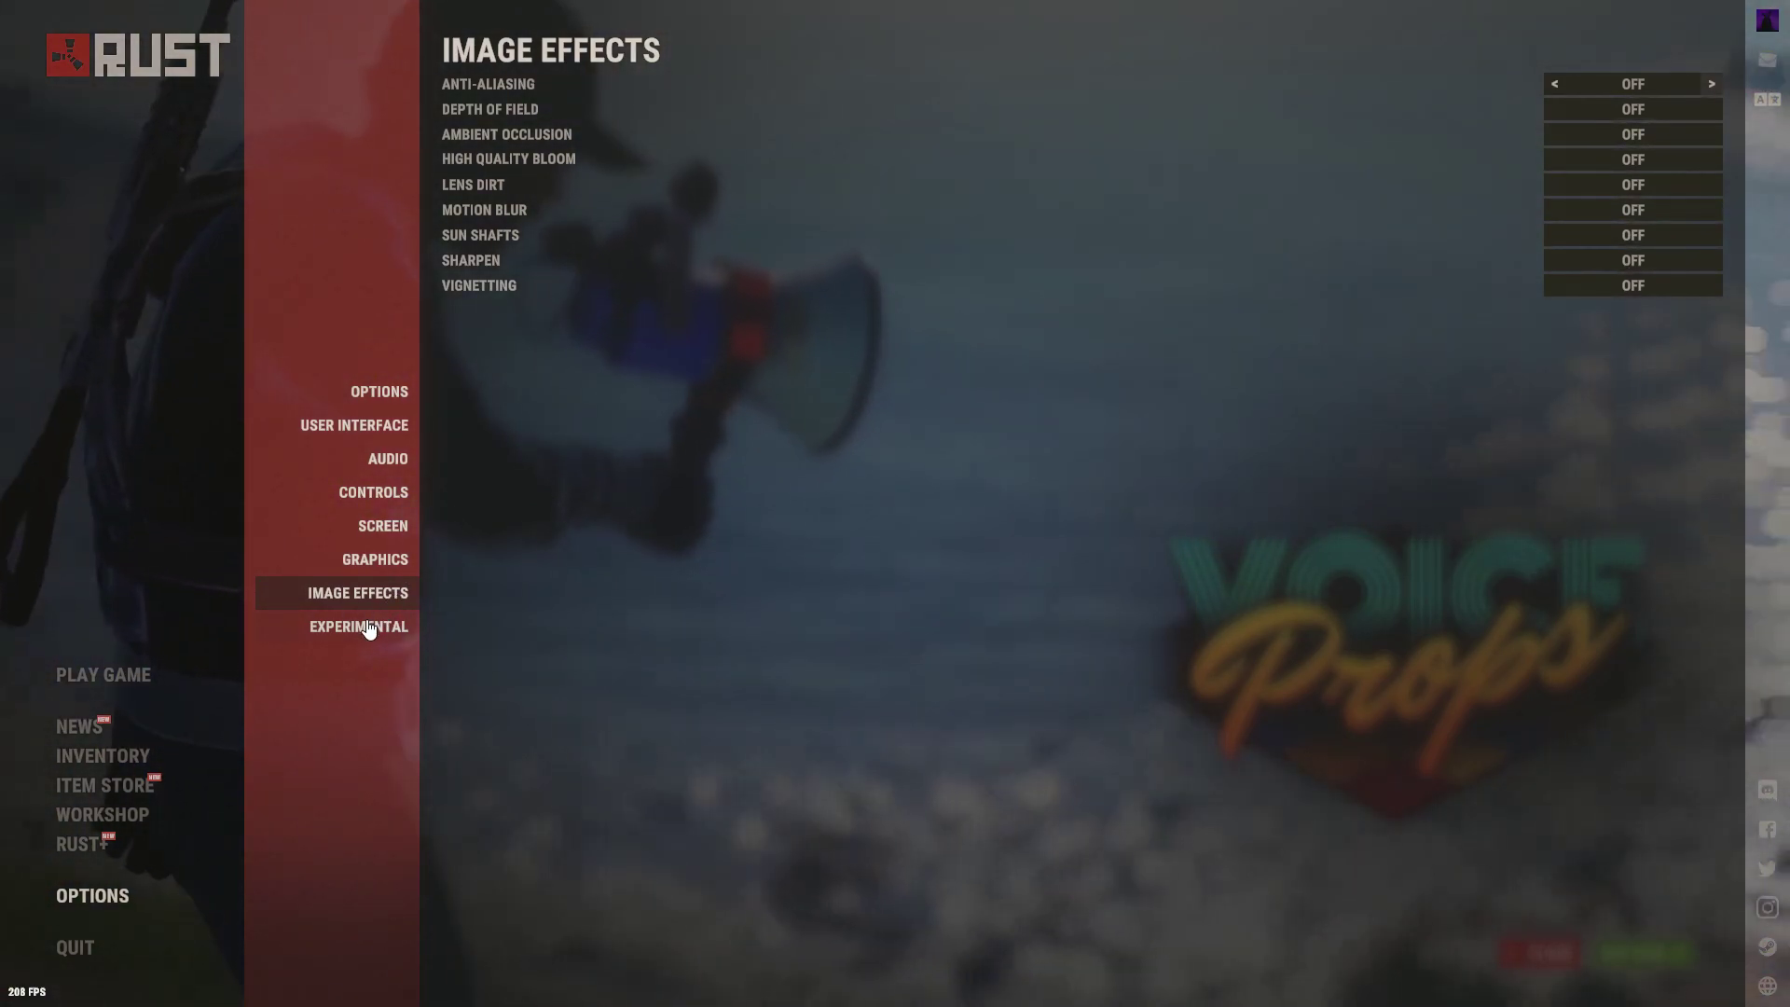
Show the Experimental page to confirm Occlusion Culling, Grass Shadows, Contact Shadows and Sustain Pedal Support are Off
click(369, 630)
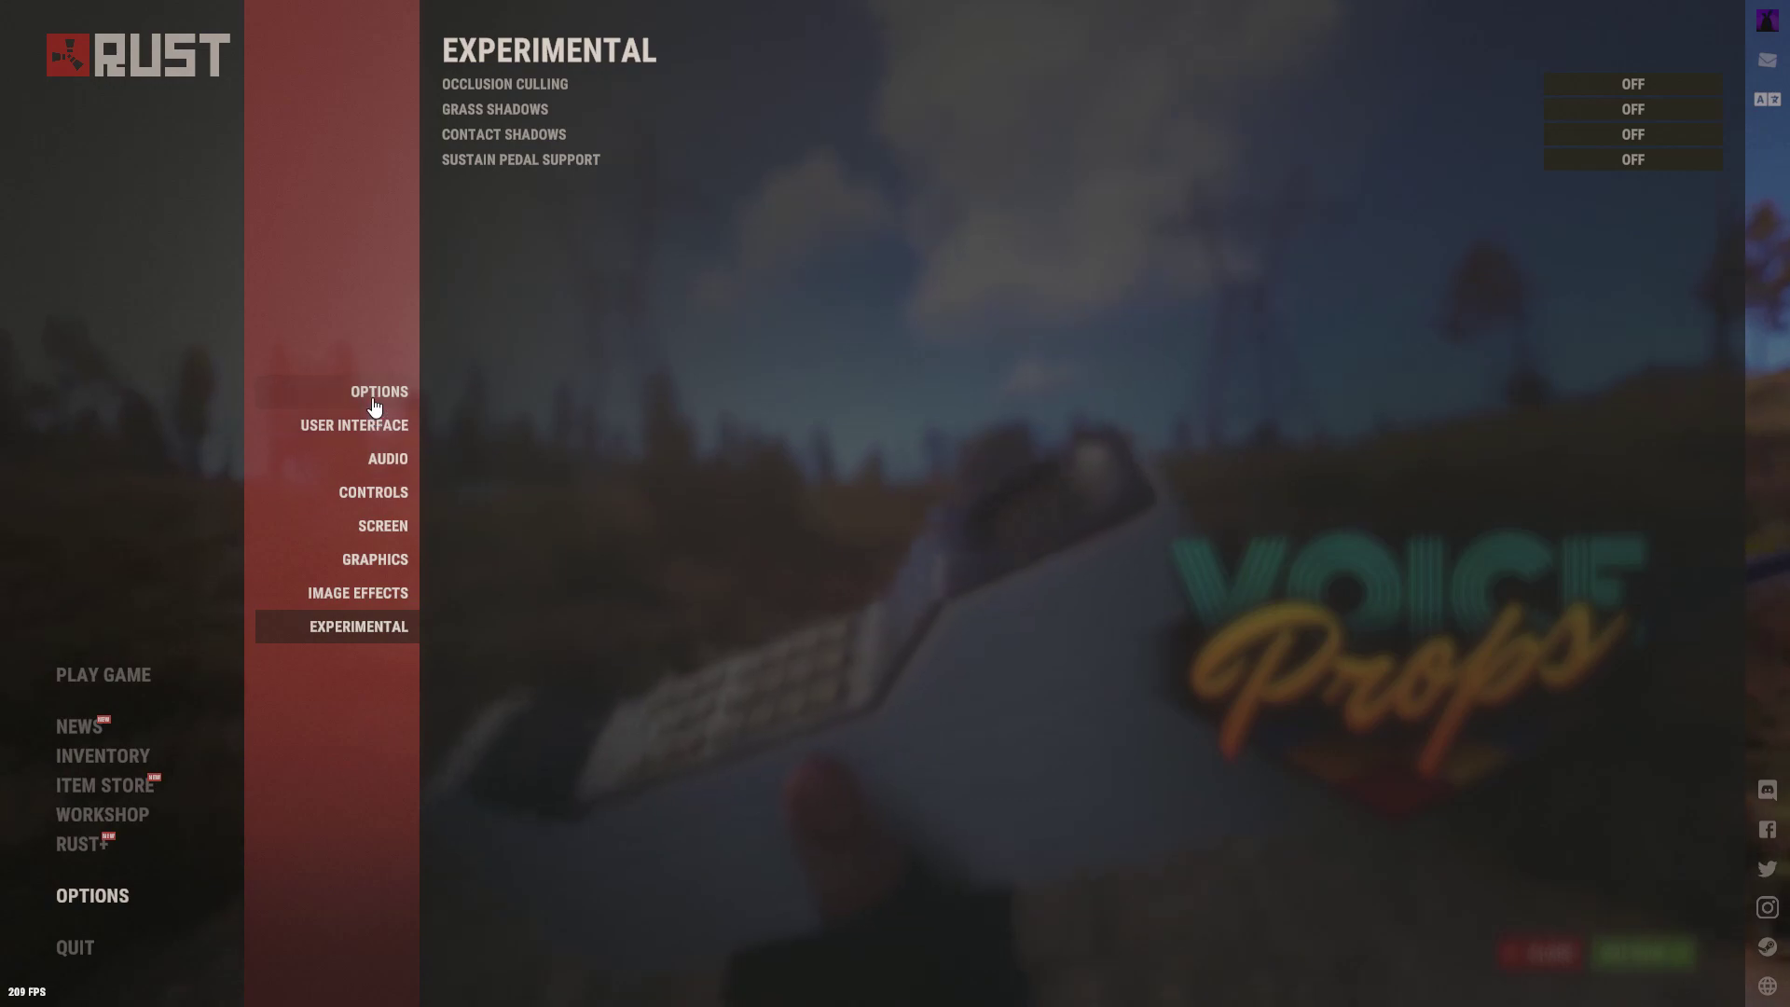
Switch to the general Options page with the Gameplay, Censorship, Physics and RGB Lighting settings
click(378, 396)
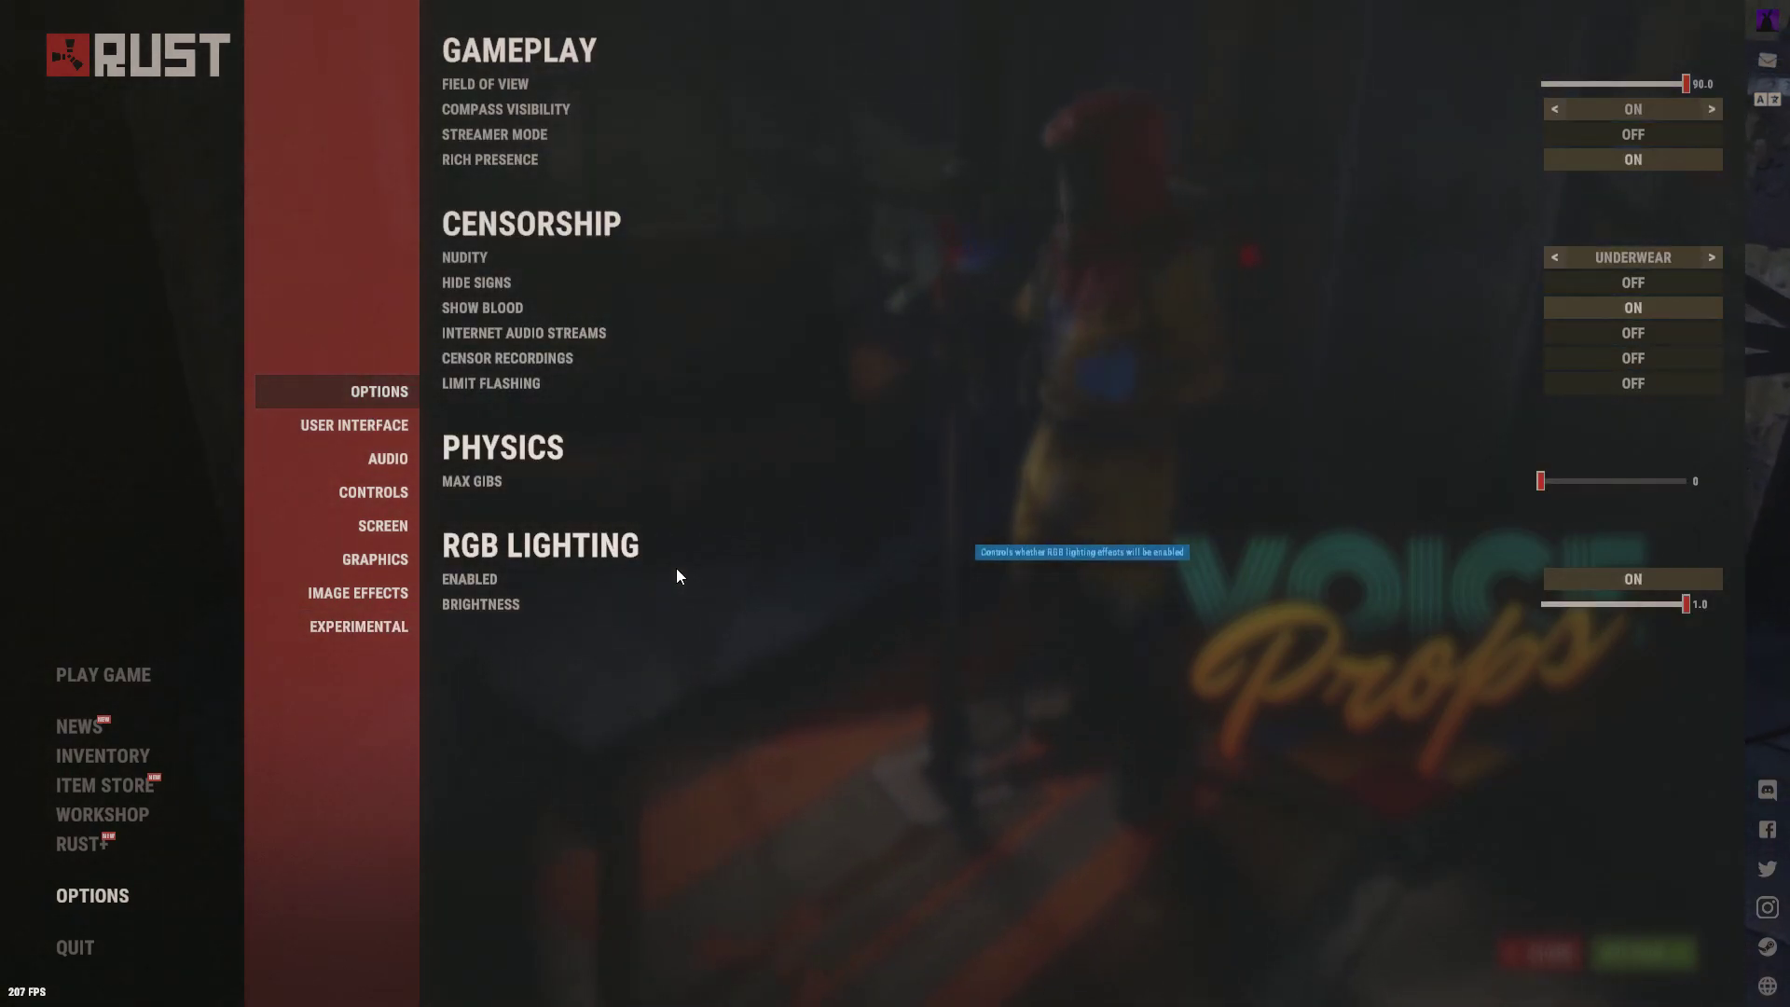